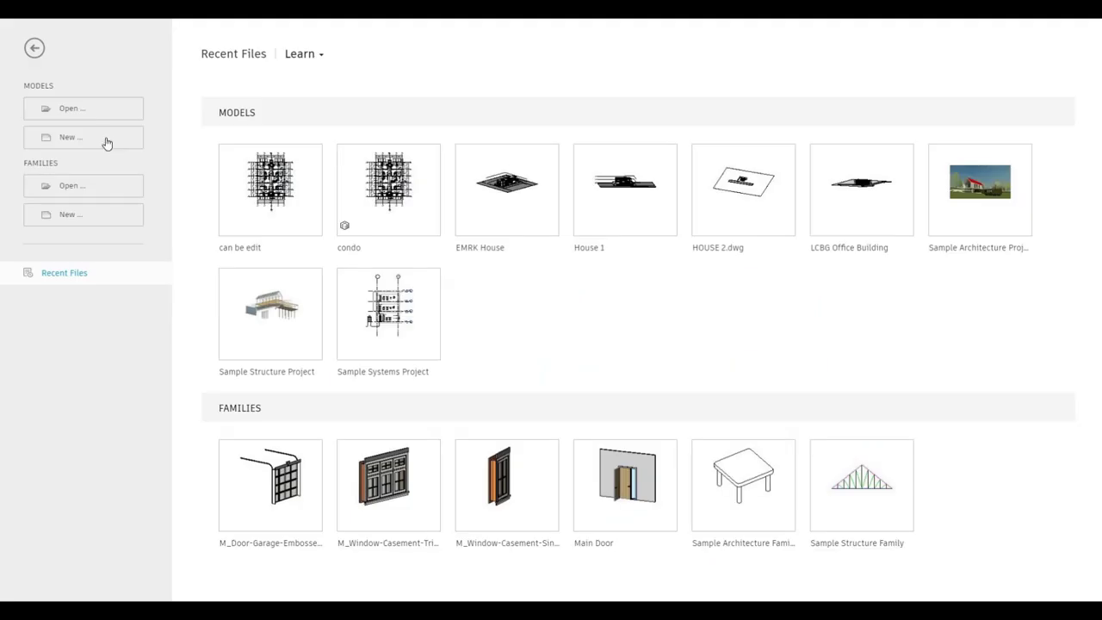
# Step: Create a new project from one of the listed template files
pyautogui.click(105, 139)
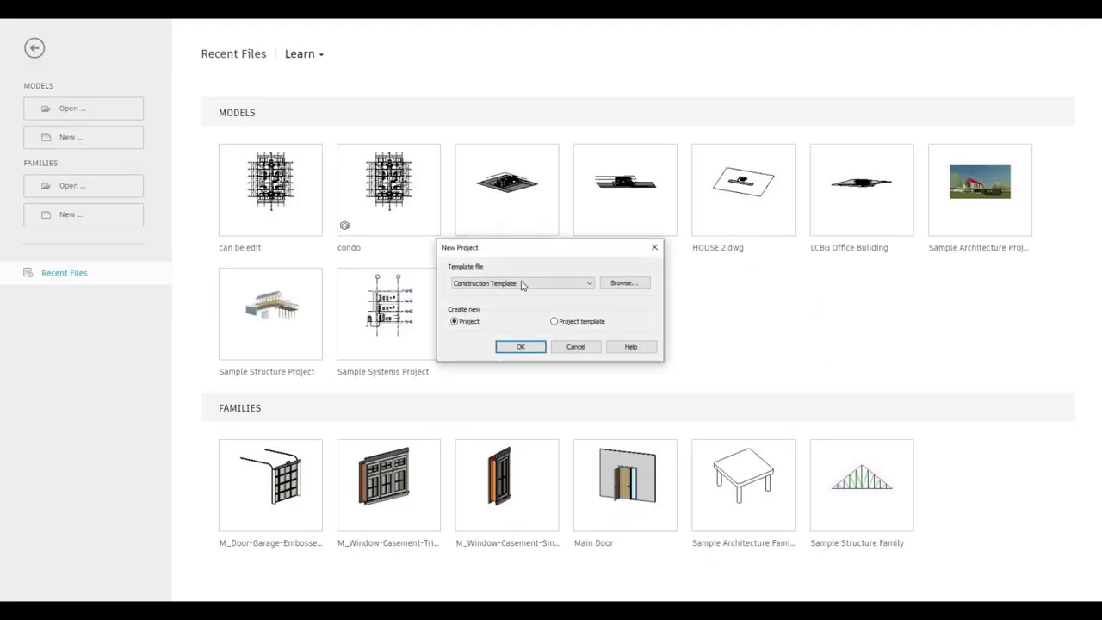
pyautogui.click(517, 284)
pyautogui.click(508, 302)
pyautogui.click(519, 347)
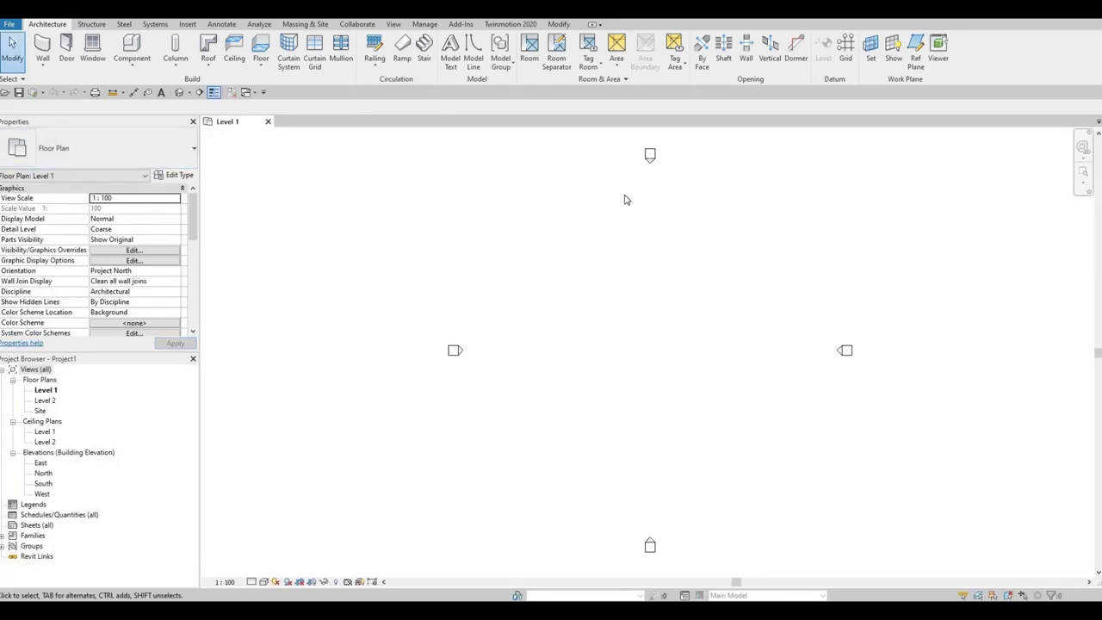
# Step: Draw the first vertical grid line between the elevation markers in the Level 1 floor plan
pyautogui.moveTo(713, 269); pyautogui.dragTo(694, 274, button='middle')
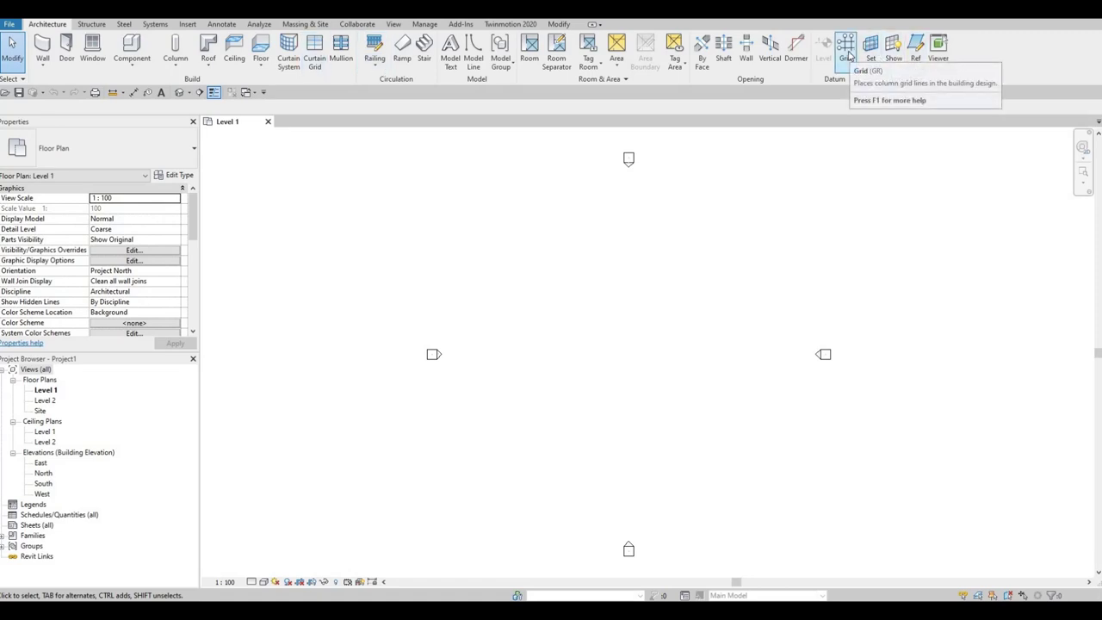
pyautogui.press('g')
pyautogui.press('r')
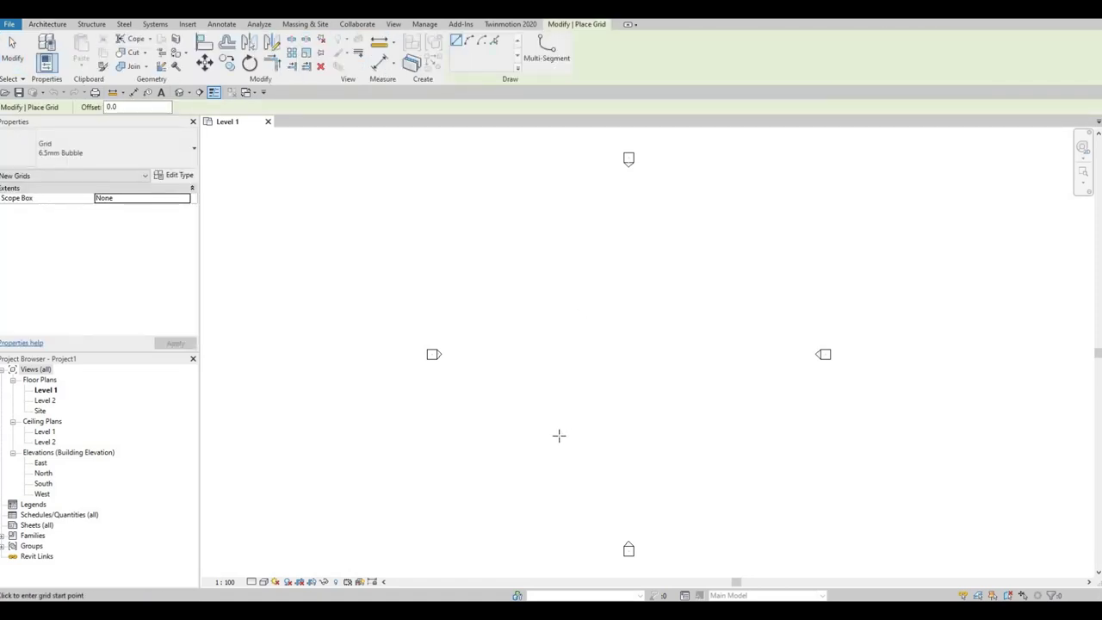
pyautogui.click(559, 436)
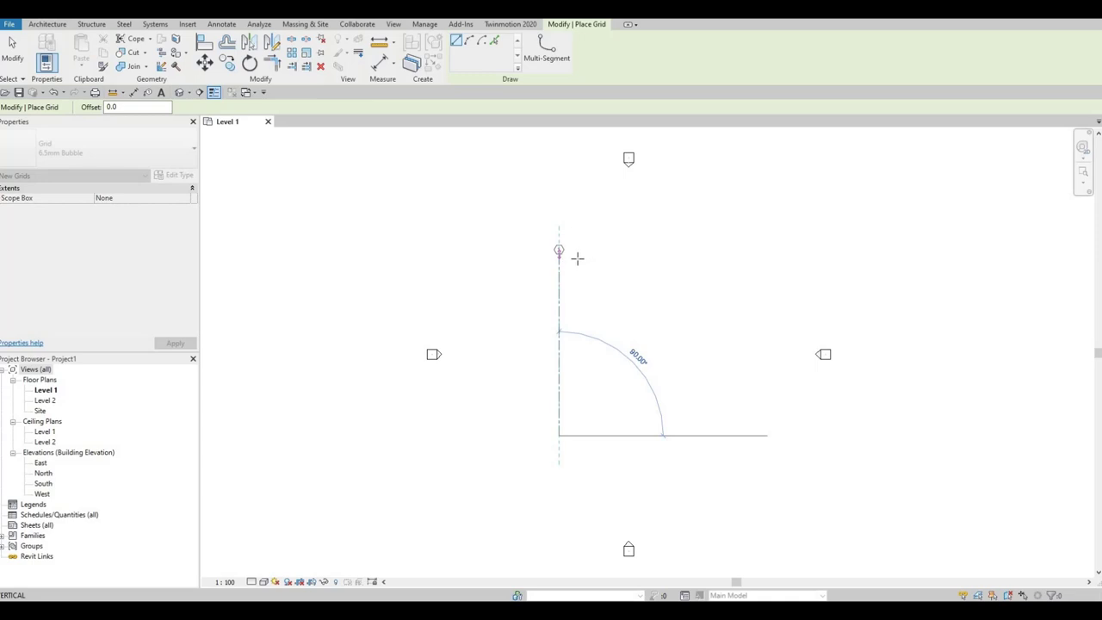
pyautogui.click(577, 254)
pyautogui.scroll(2, 578, 255)
pyautogui.scroll(2, 548, 259)
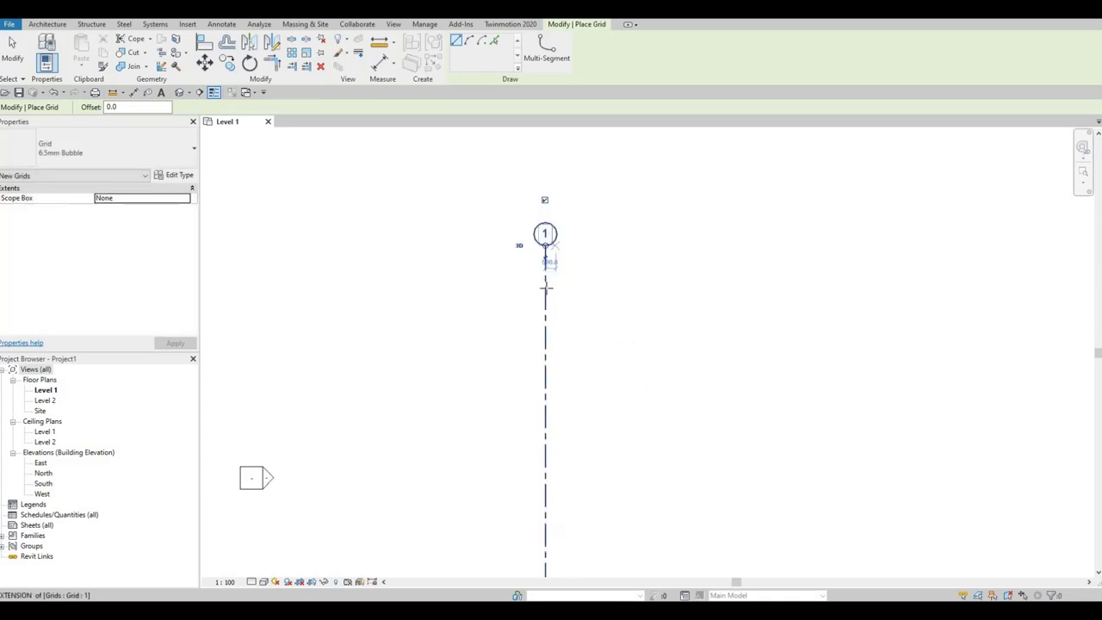
pyautogui.press('Escape')
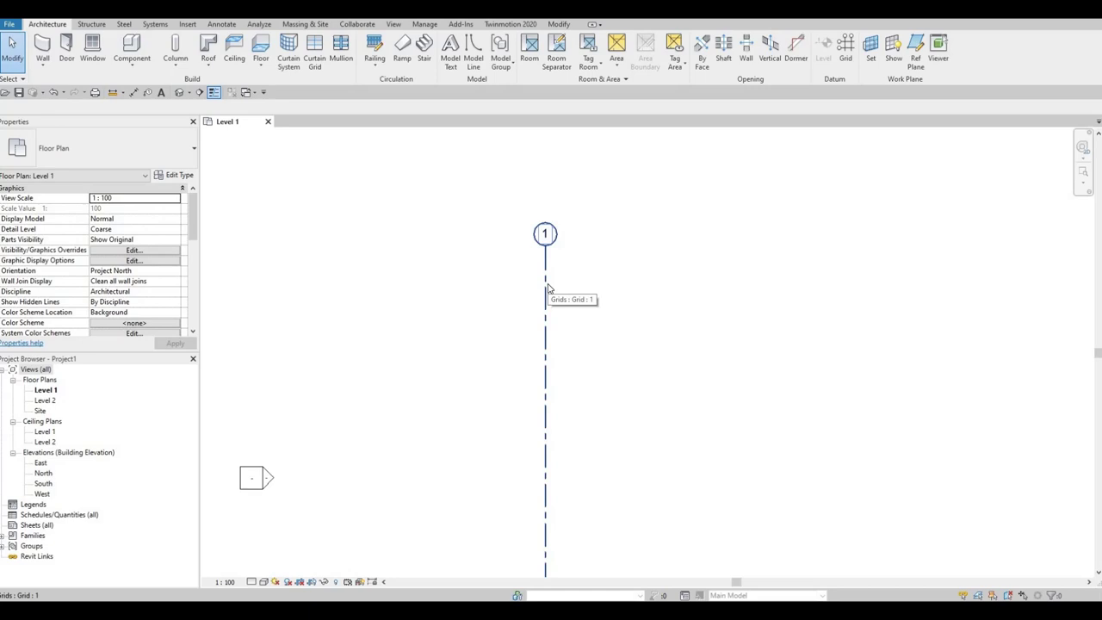
# Step: Copy vertical grid 1 to the right as multiple copies, spaced 3930 and 3520 apart
pyautogui.click(545, 287)
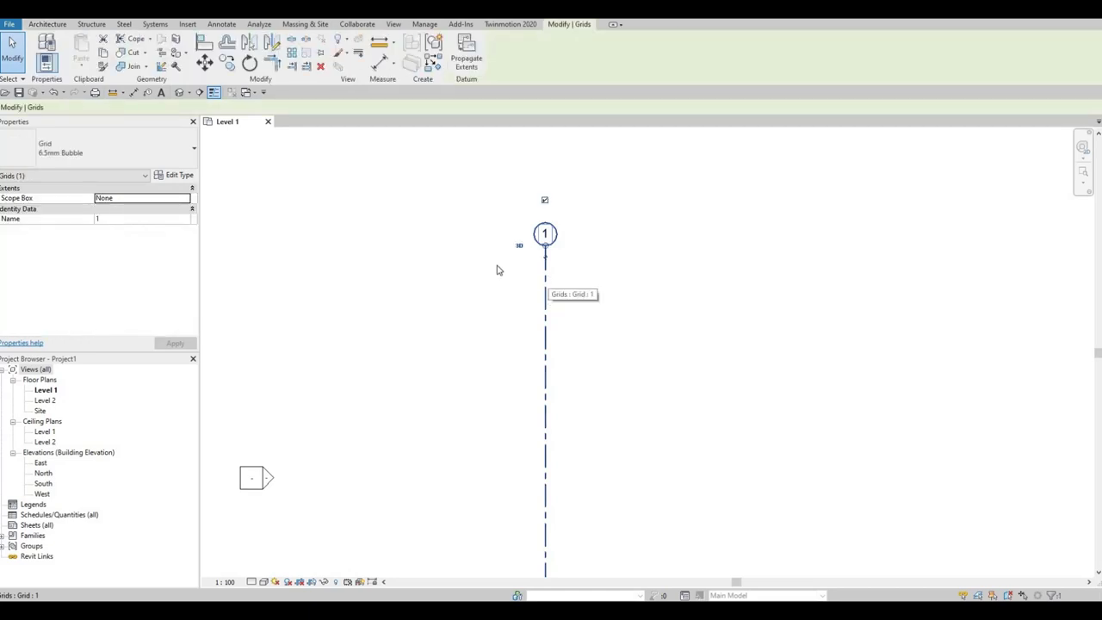
pyautogui.click(238, 69)
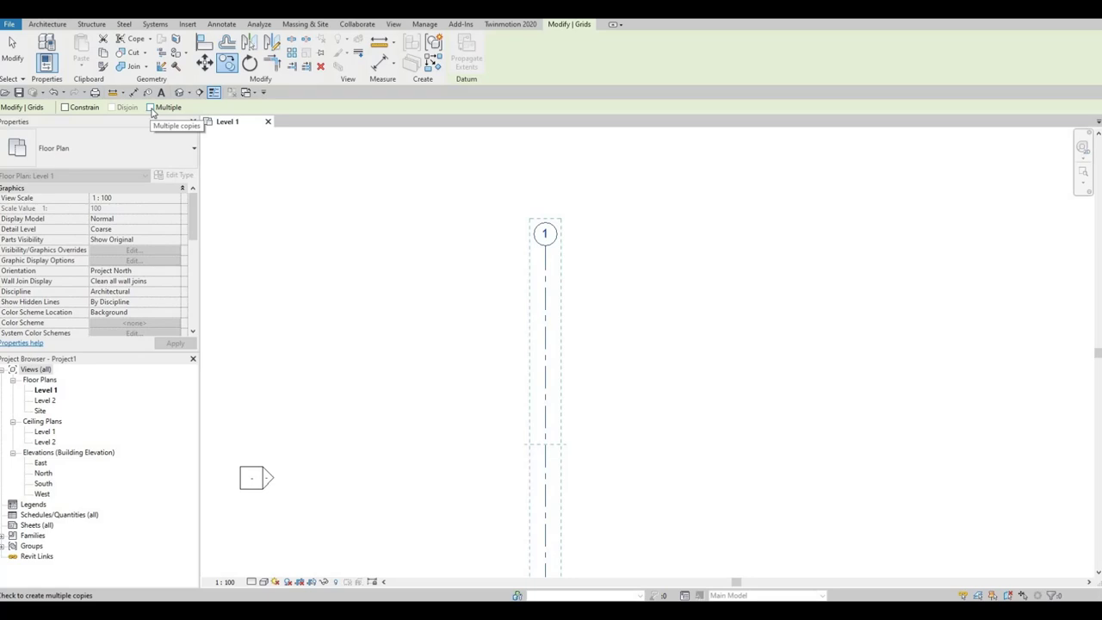
pyautogui.click(151, 108)
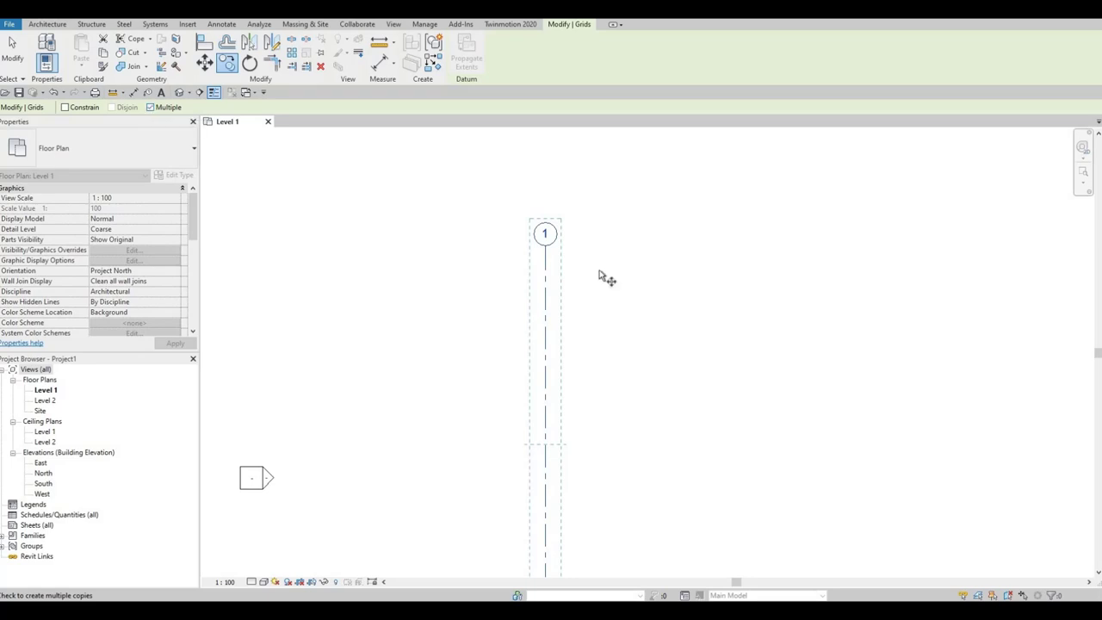
pyautogui.click(548, 282)
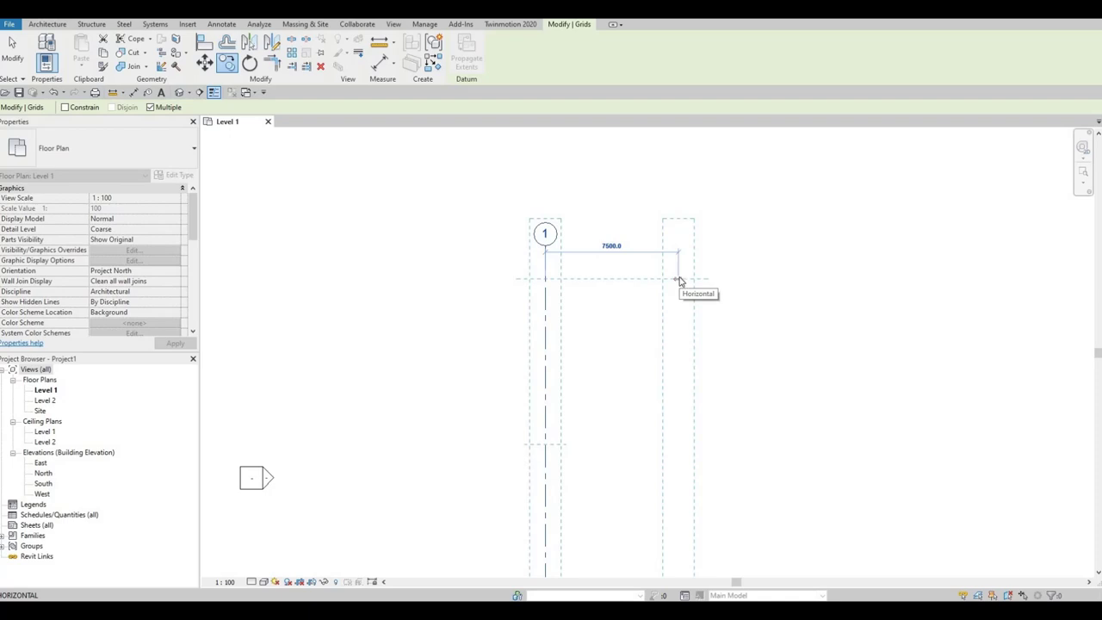
pyautogui.write('3930')
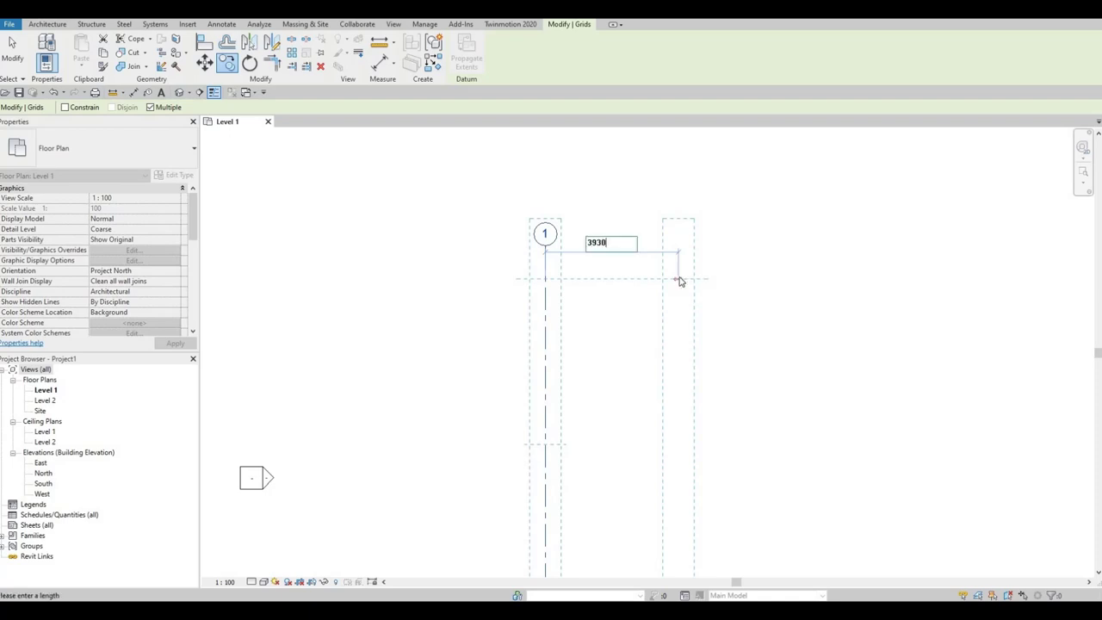
pyautogui.press('Return')
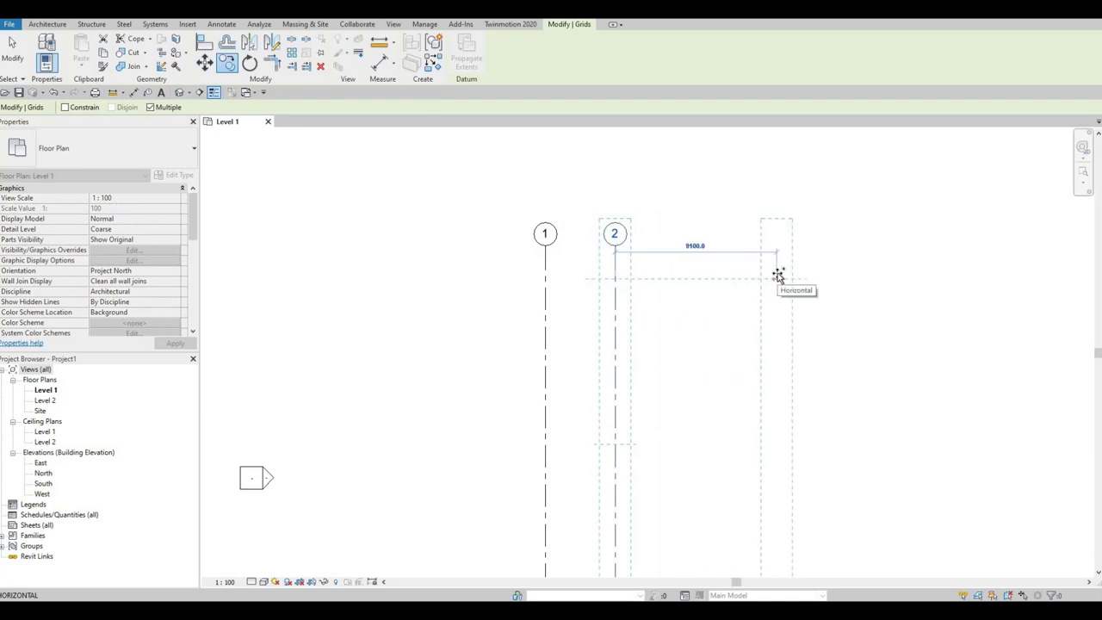
pyautogui.write('3520')
pyautogui.press('Return')
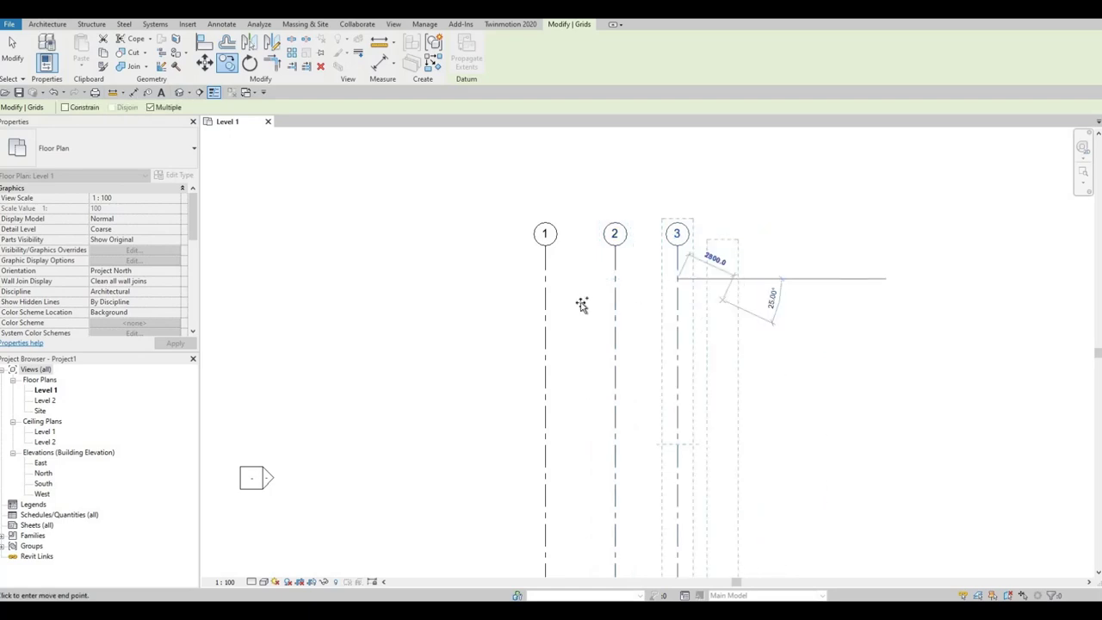
pyautogui.moveTo(676, 366); pyautogui.dragTo(656, 272, button='middle')
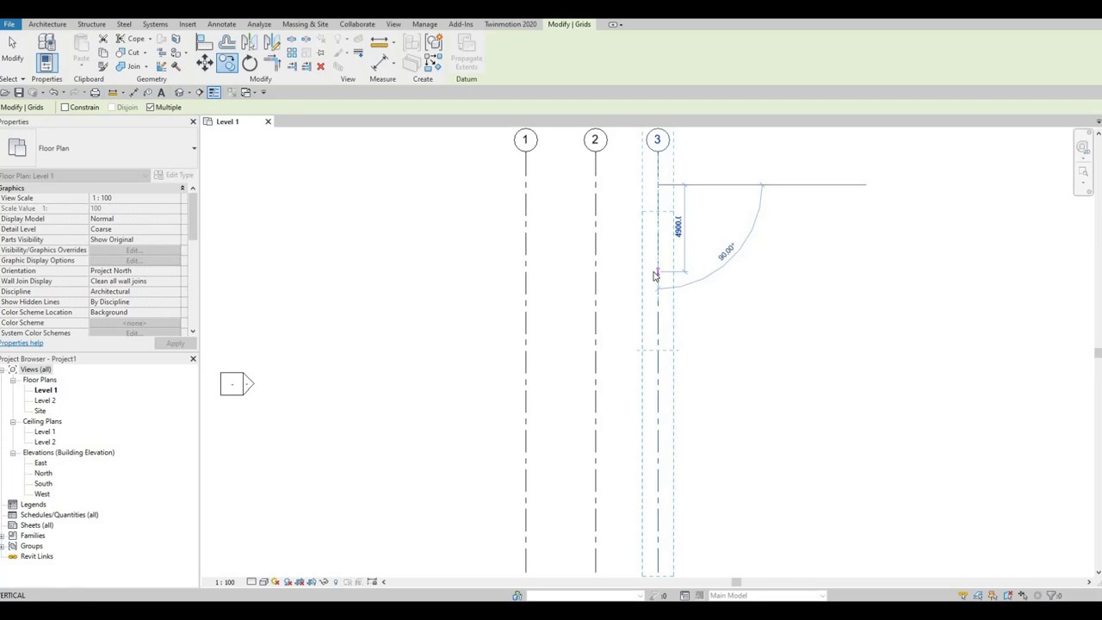
pyautogui.click(655, 276)
pyautogui.press('Escape')
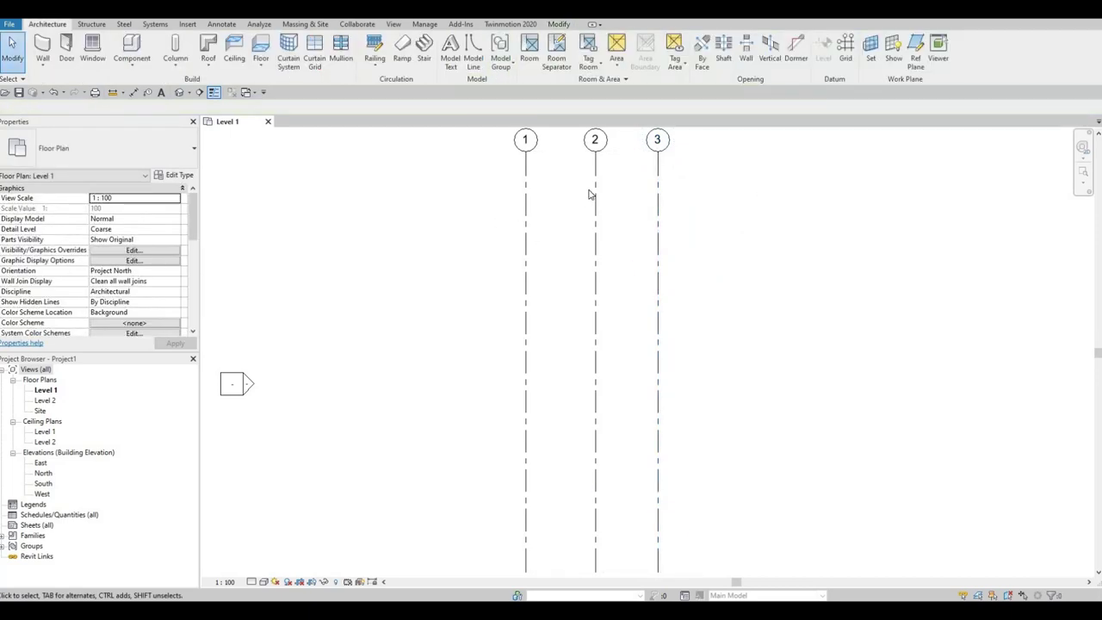
# Step: Draw a horizontal grid line from right to left across the upper part of the three vertical grids
pyautogui.press('g')
pyautogui.press('r')
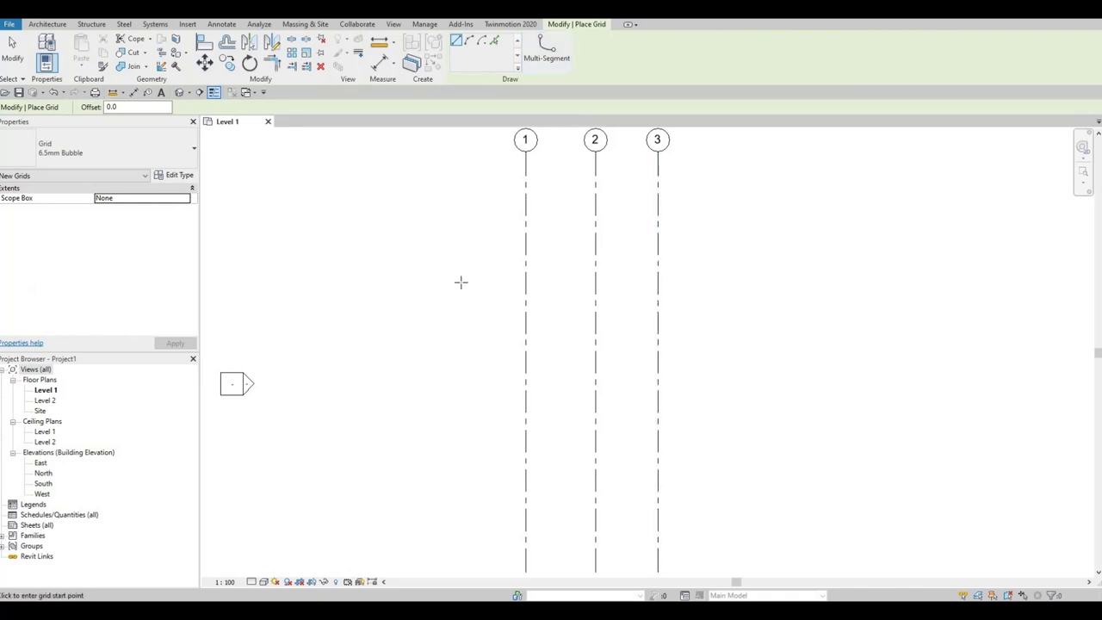
pyautogui.click(783, 254)
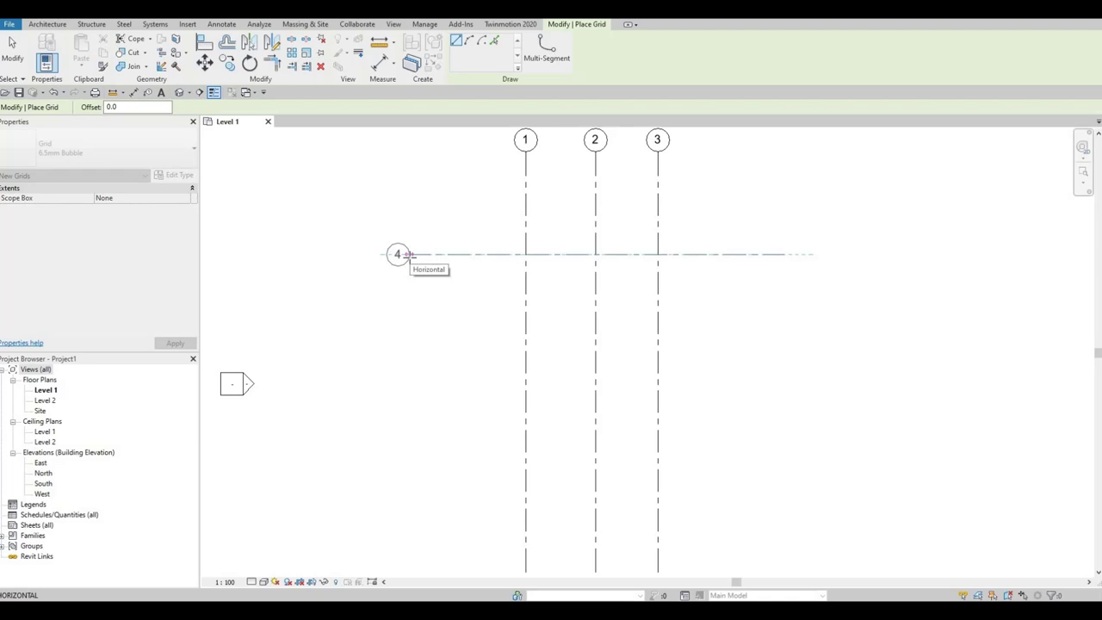
pyautogui.click(408, 254)
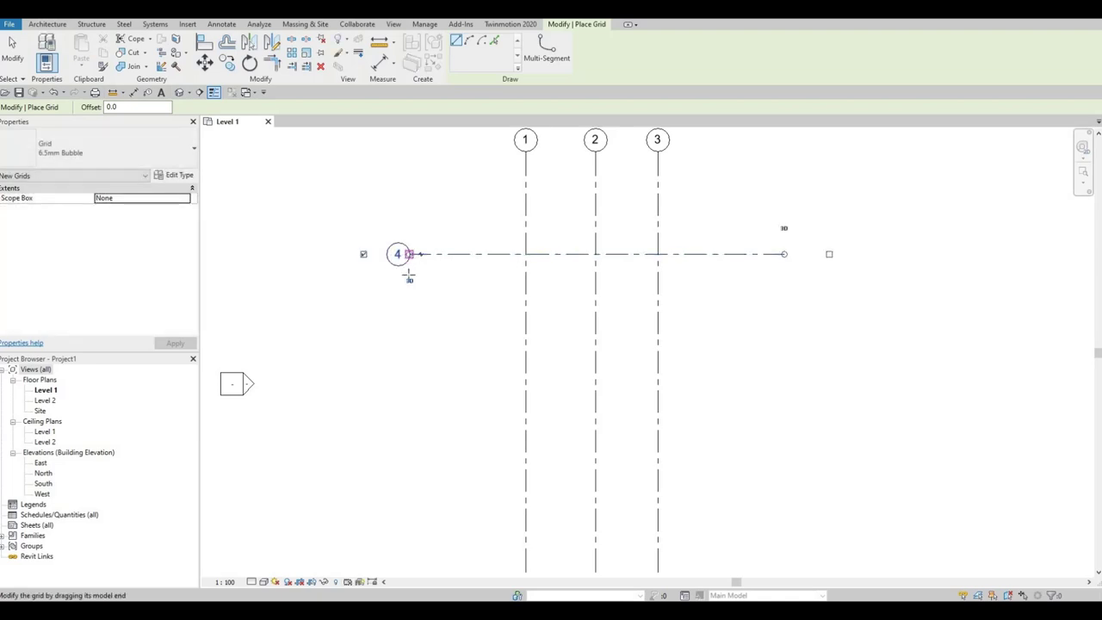
pyautogui.press('Escape')
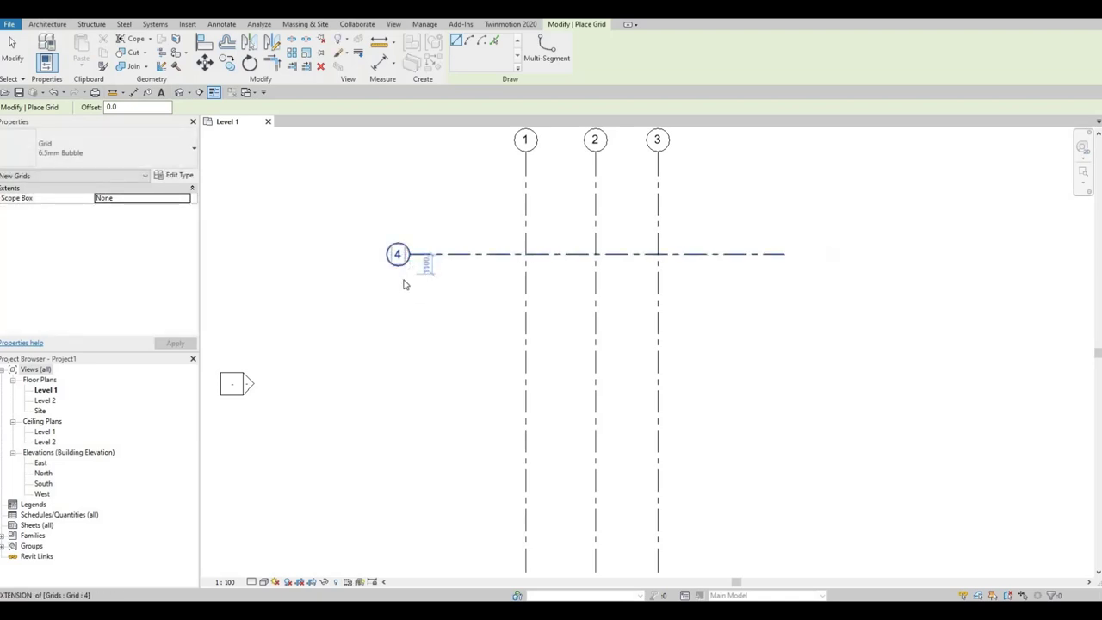
pyautogui.press('Escape')
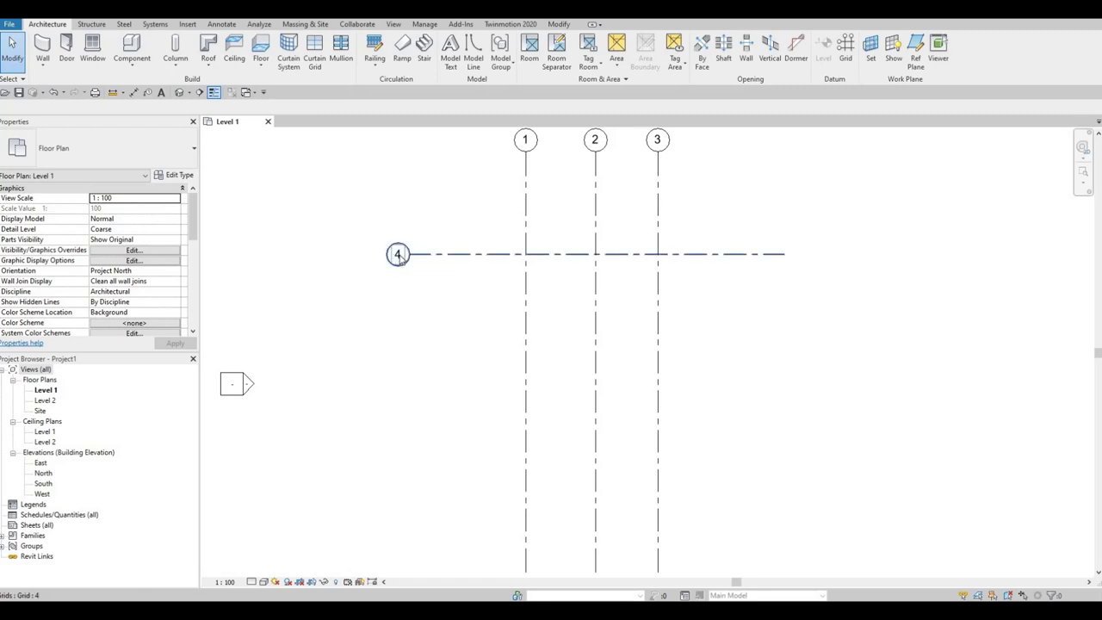
# Step: Rename the horizontal grid line to A
pyautogui.click(398, 256)
pyautogui.click(399, 255)
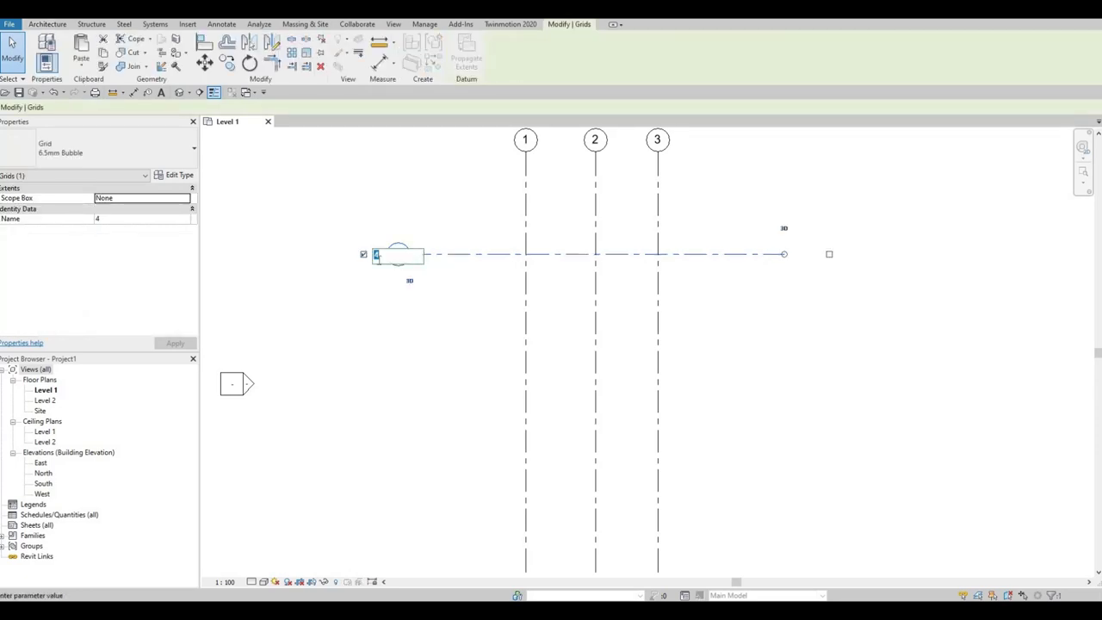
pyautogui.scroll(4, 385, 257)
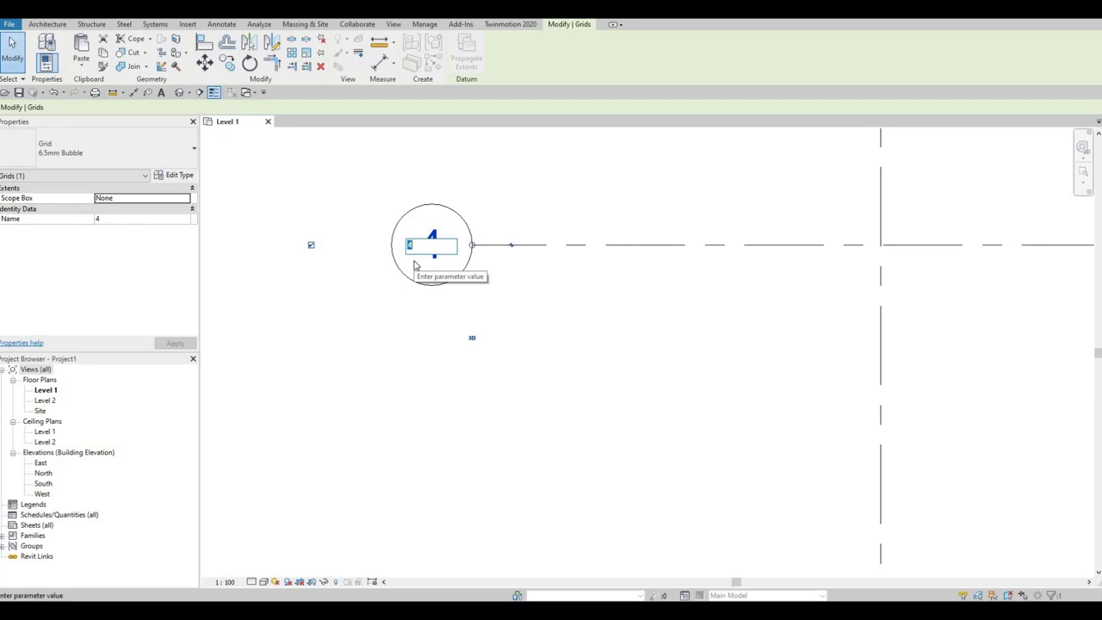
pyautogui.write('A')
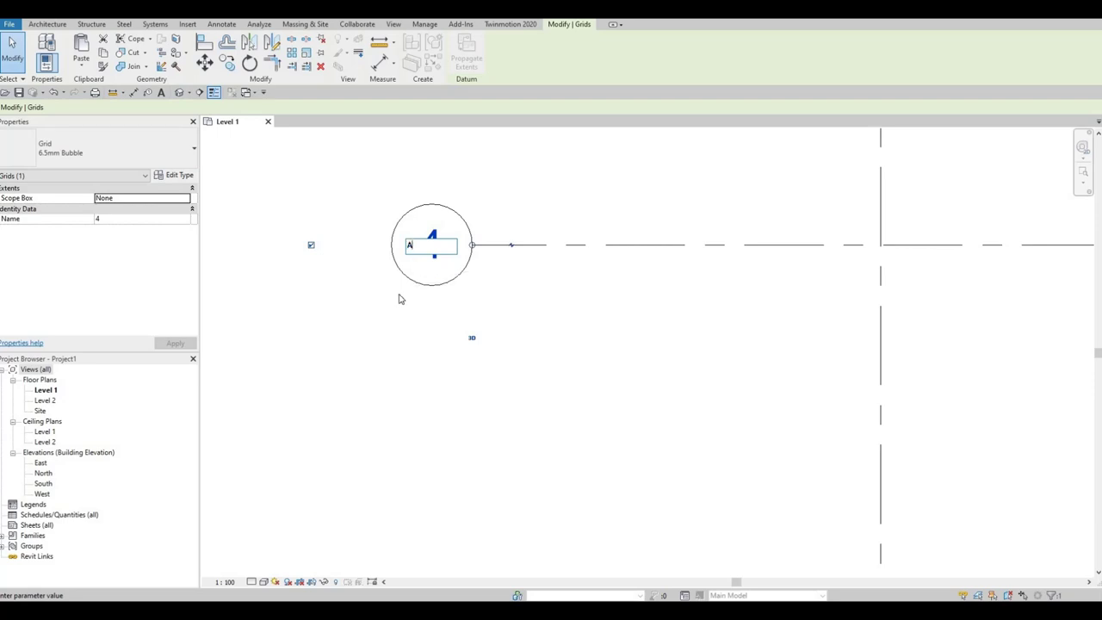
pyautogui.press('Return')
pyautogui.scroll(-4, 459, 257)
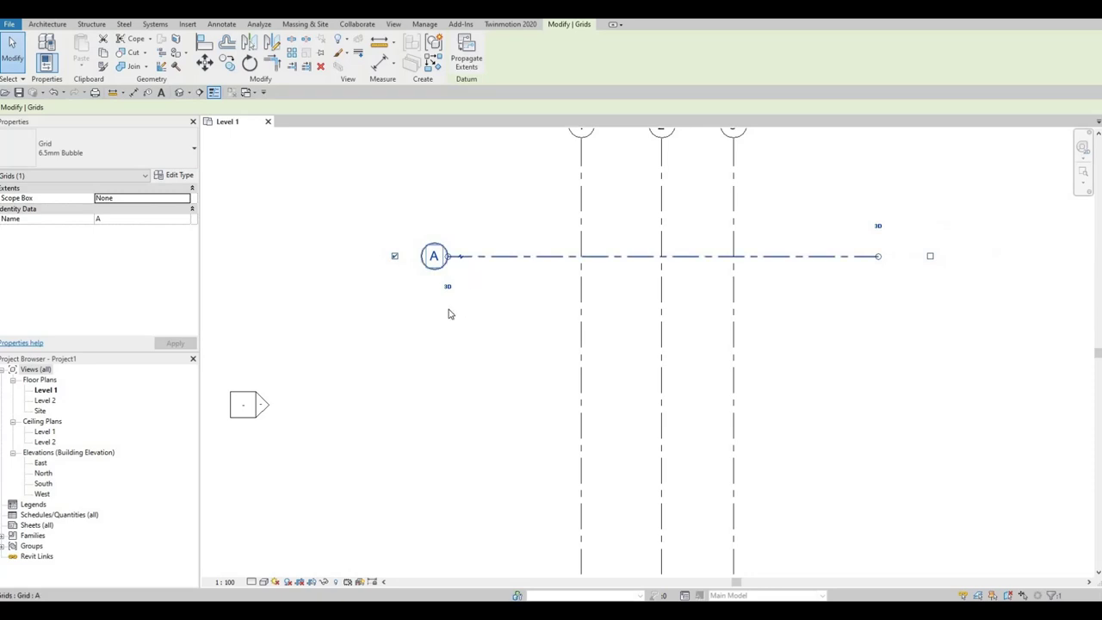
# Step: Copy grid A downward as multiple copies, the first at 6820 and the next 4060 further down
pyautogui.moveTo(449, 314); pyautogui.dragTo(435, 341, button='middle')
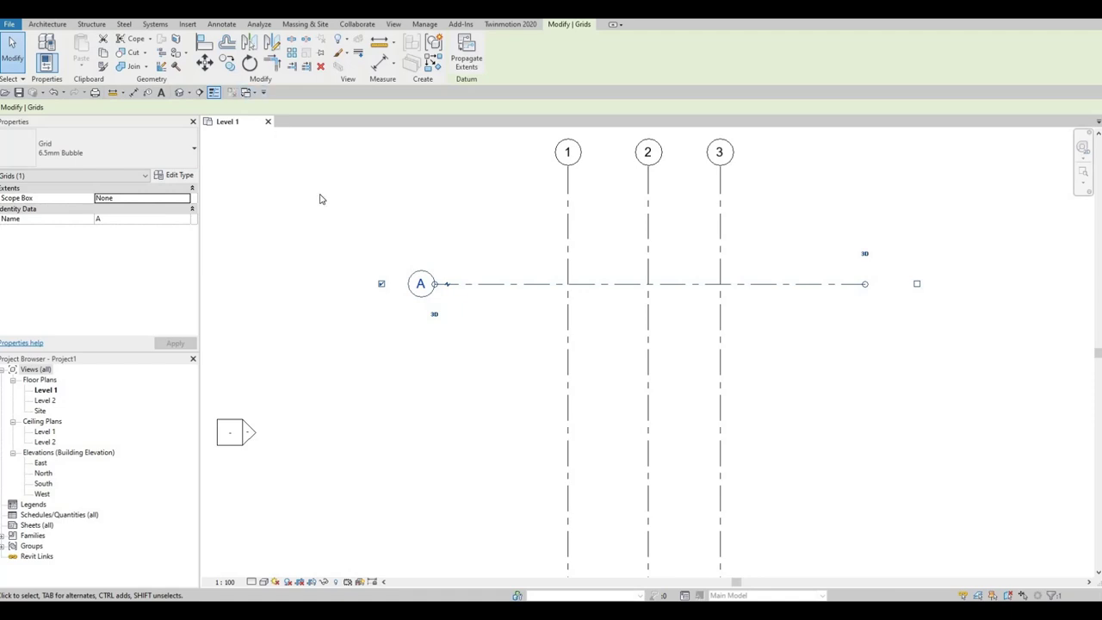
pyautogui.click(226, 62)
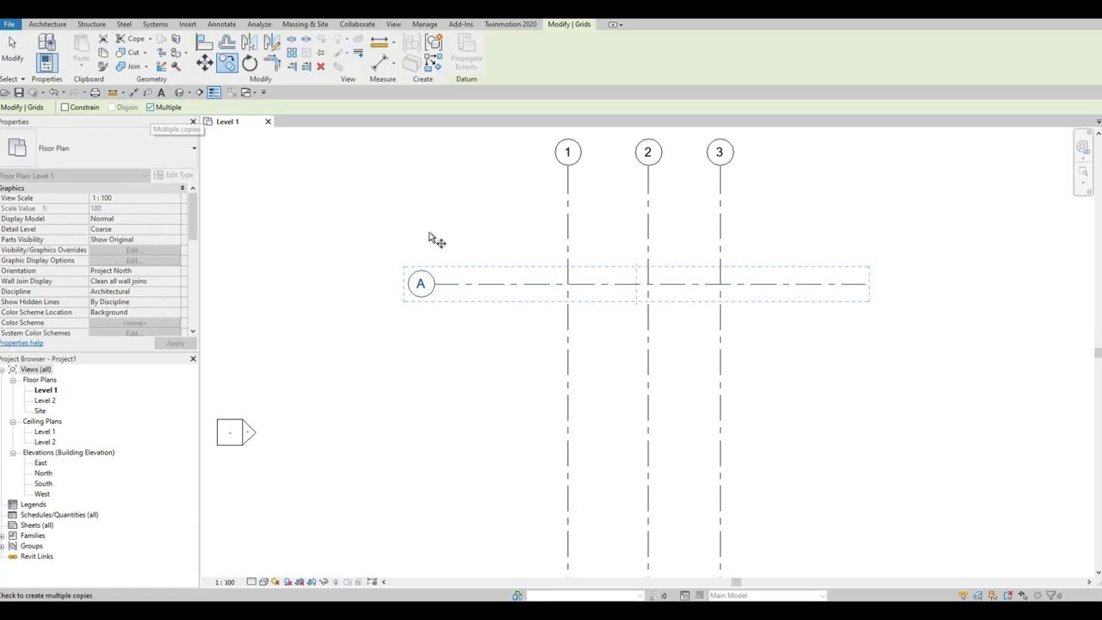
pyautogui.click(496, 284)
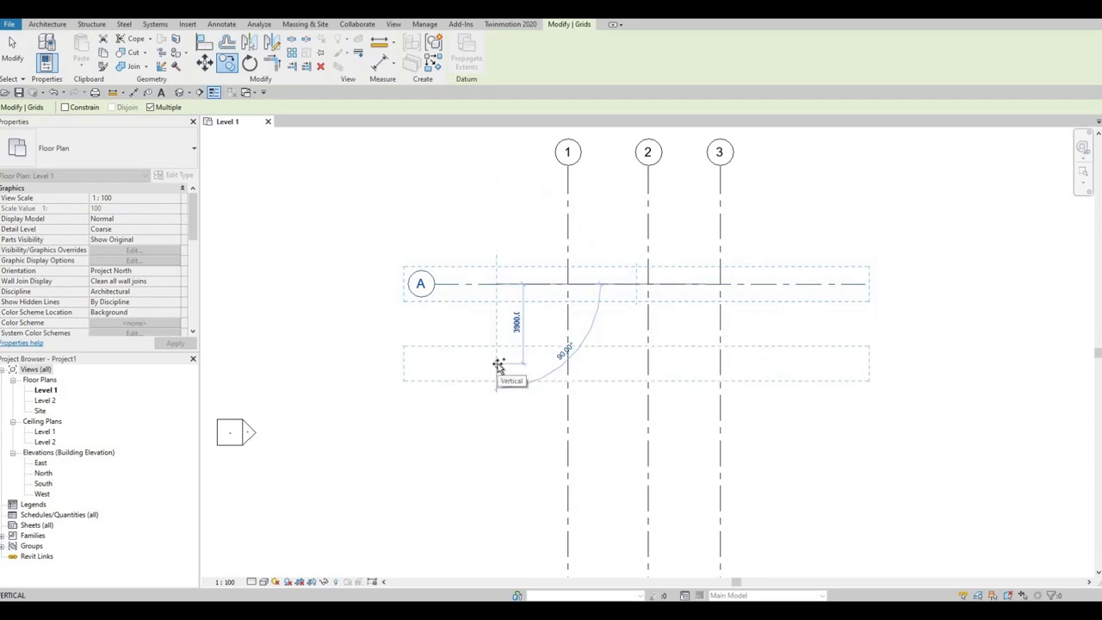
pyautogui.write('6820')
pyautogui.press('Return')
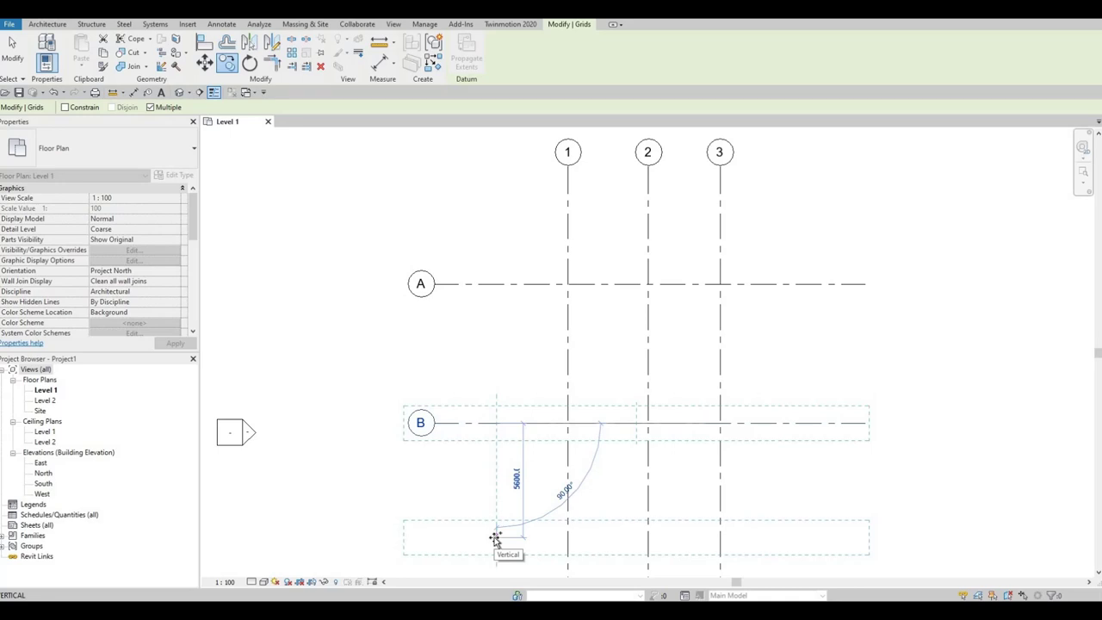
pyautogui.write('4060')
pyautogui.press('Return')
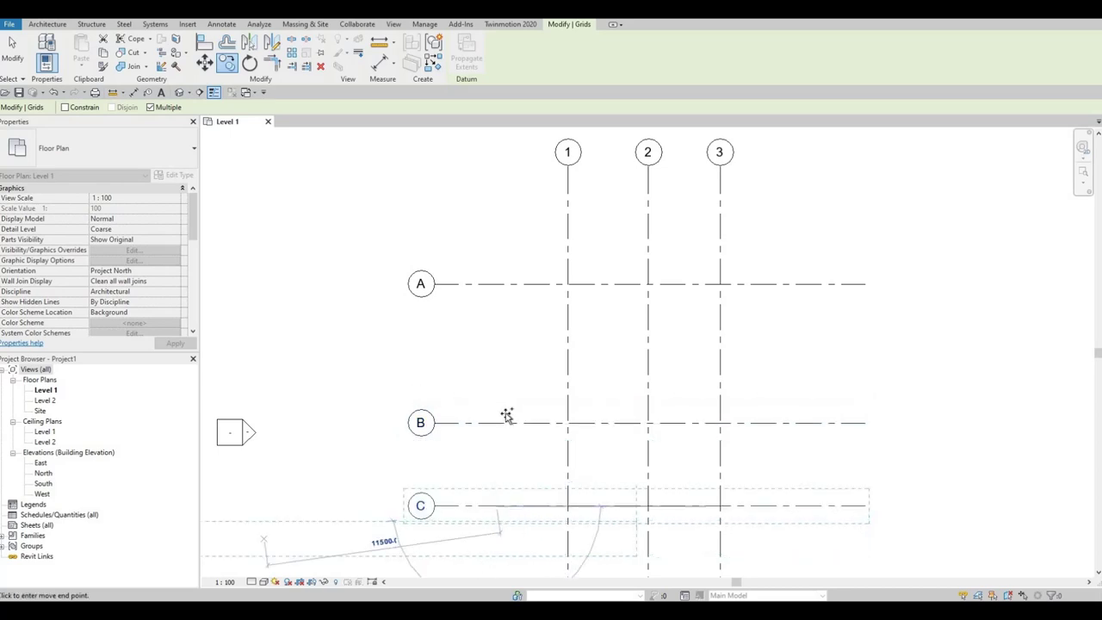
# Step: Add another copy of the horizontal grid 4150 below grid C and end the copying
pyautogui.click(497, 504)
pyautogui.keyDown('ctrl'); pyautogui.scroll(-5, 495, 357); pyautogui.keyUp('ctrl')
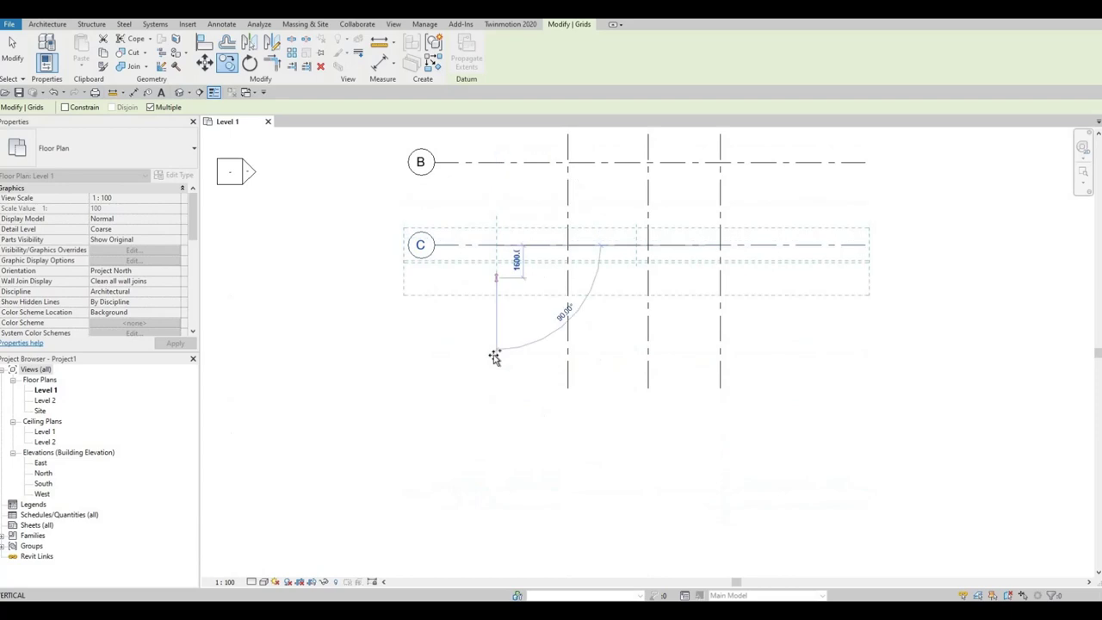
pyautogui.write('4')
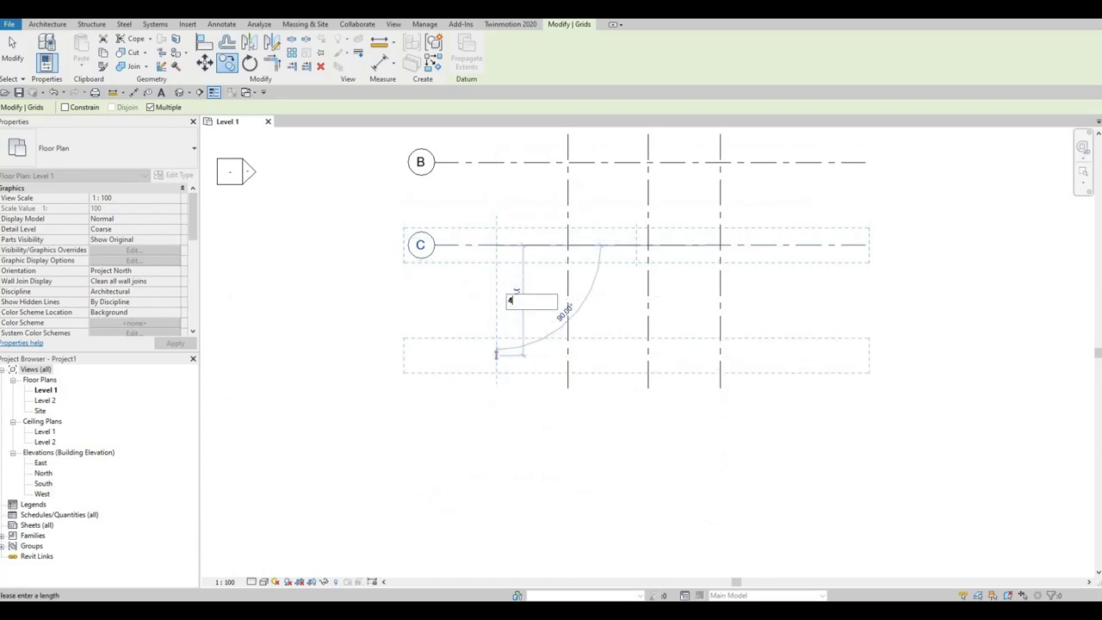
pyautogui.write('100')
pyautogui.press('Return')
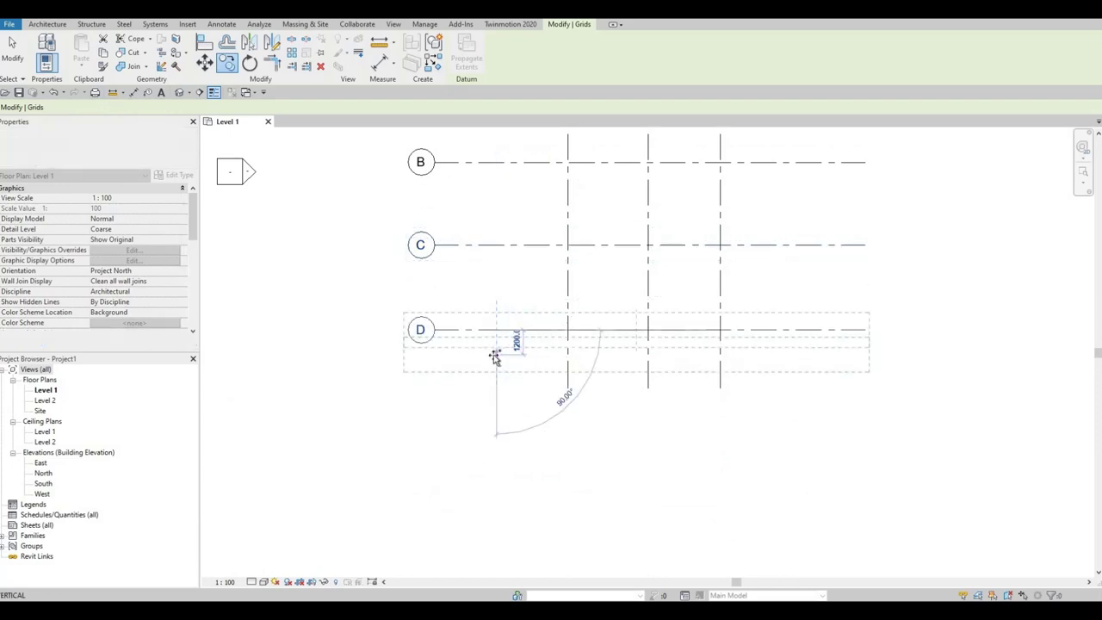
pyautogui.press('Escape')
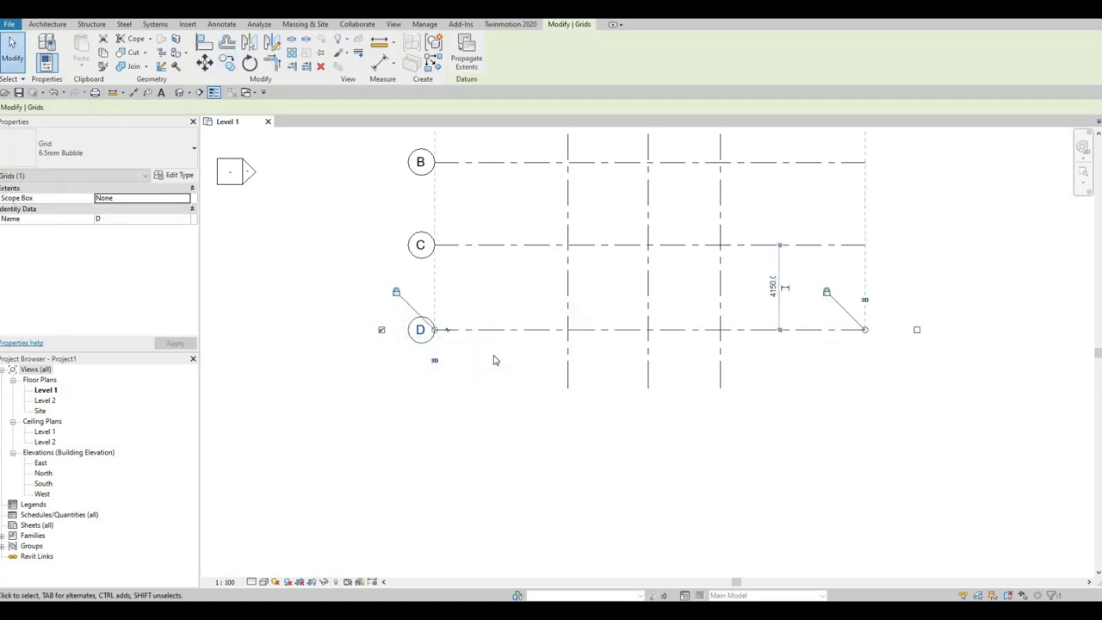
pyautogui.press('Escape')
pyautogui.press('z')
pyautogui.press('f')
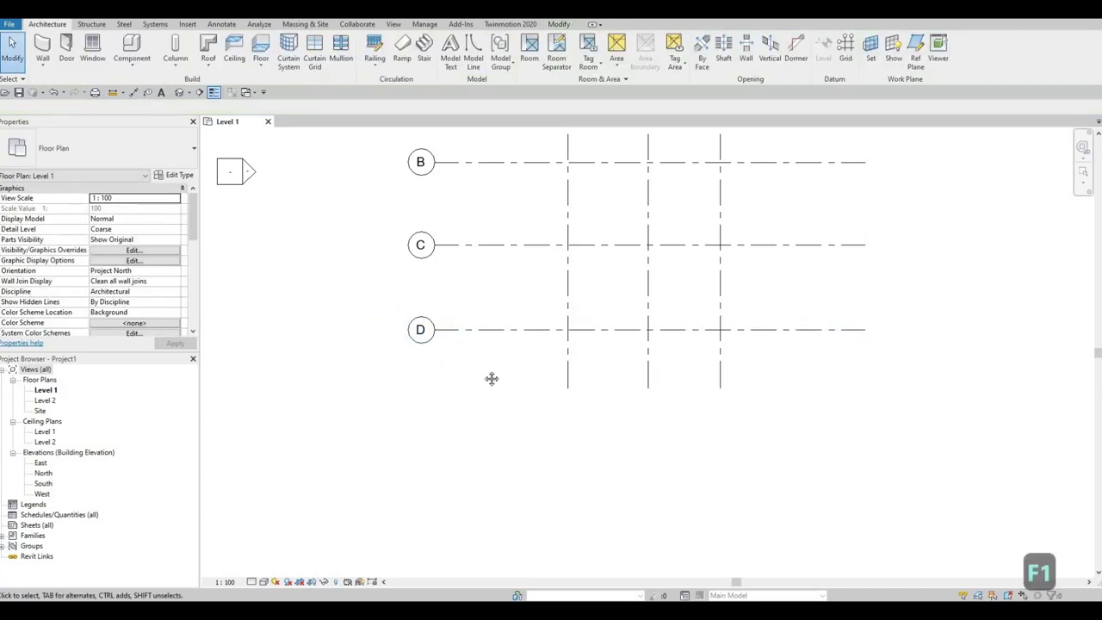
# Step: Move all seven grid lines together so the grid layout sits centred between the four elevation markers
pyautogui.scroll(-3, 492, 356)
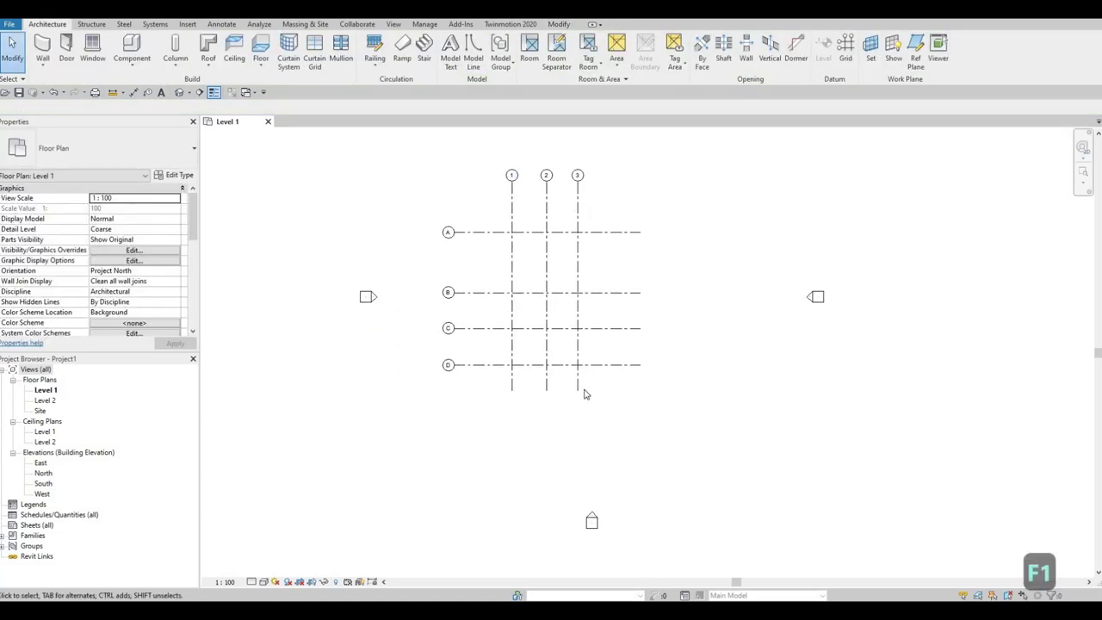
pyautogui.scroll(-1, 582, 370)
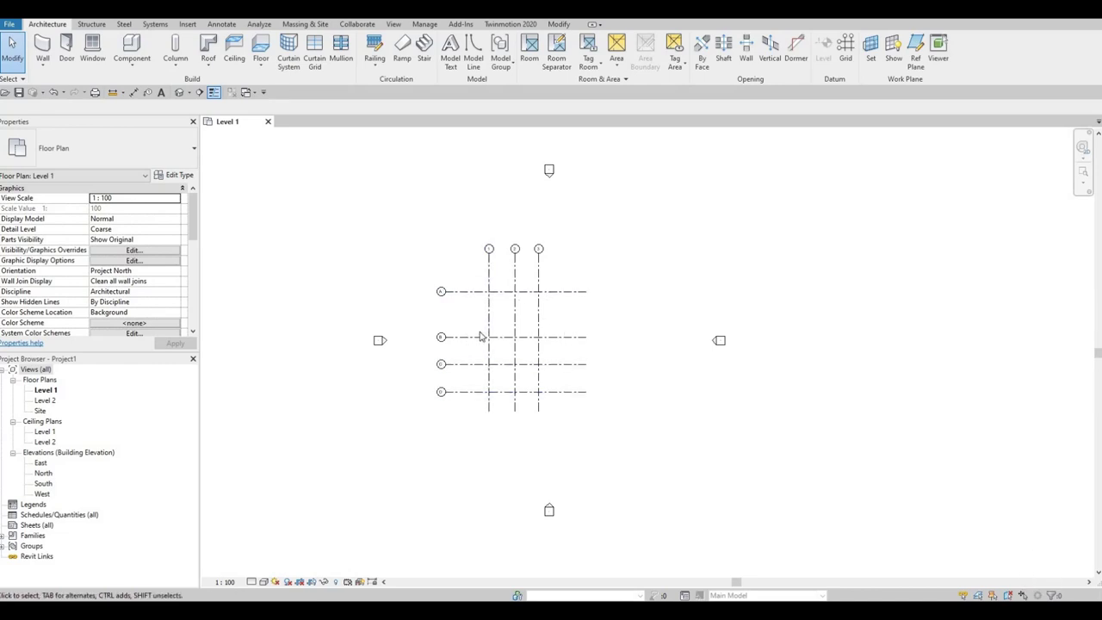
pyautogui.scroll(2, 551, 362)
pyautogui.scroll(-1, 585, 375)
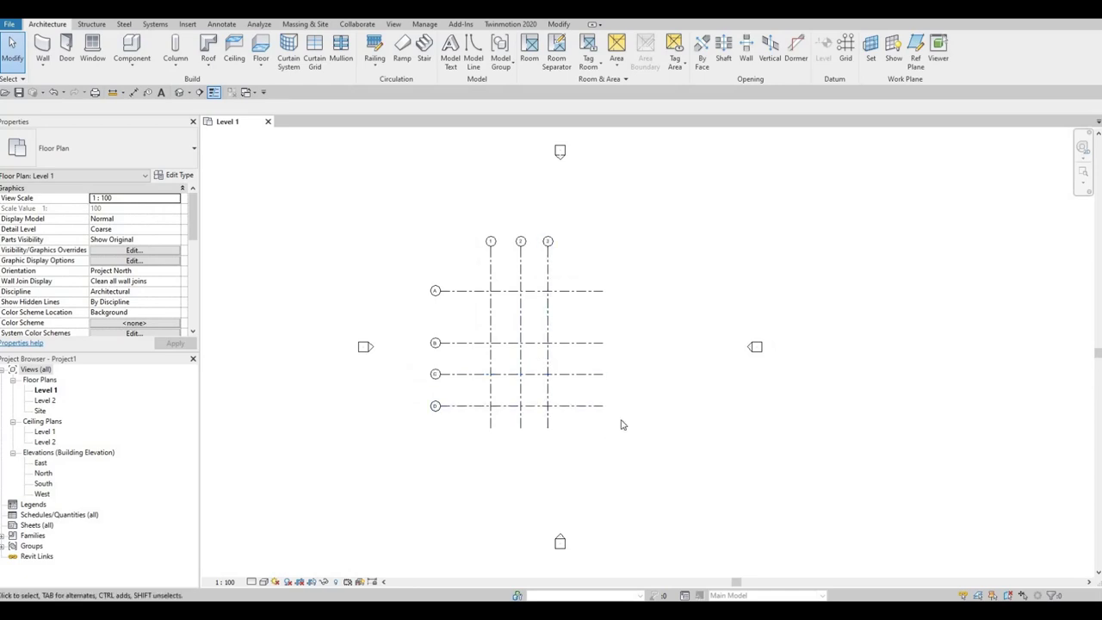
pyautogui.moveTo(636, 431); pyautogui.dragTo(392, 225)
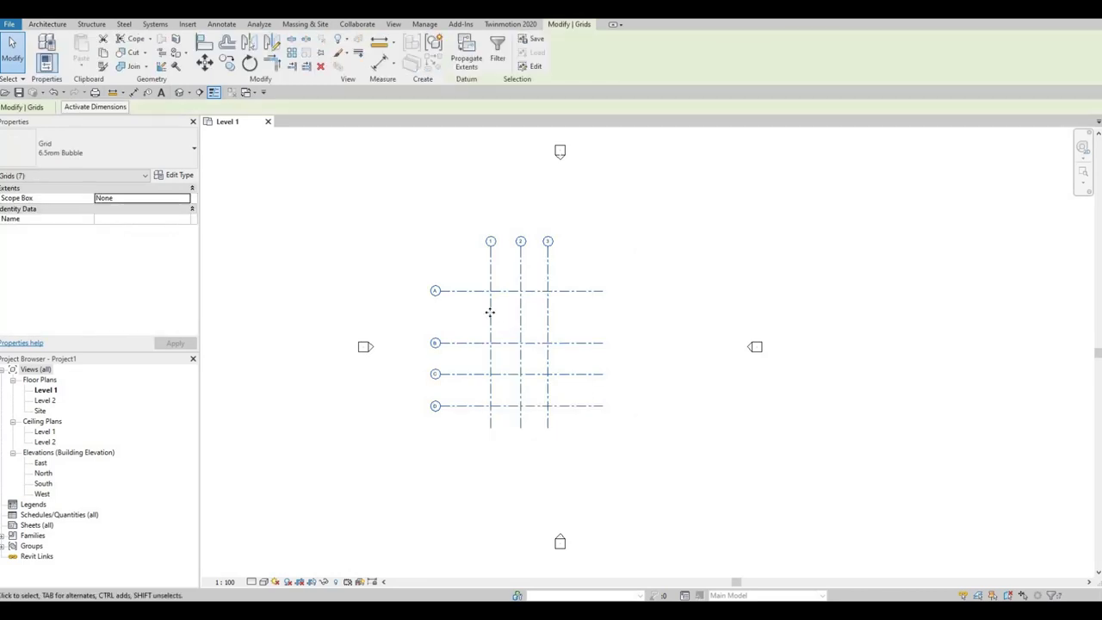
pyautogui.moveTo(498, 320); pyautogui.dragTo(528, 340)
pyautogui.moveTo(548, 383); pyautogui.dragTo(547, 382)
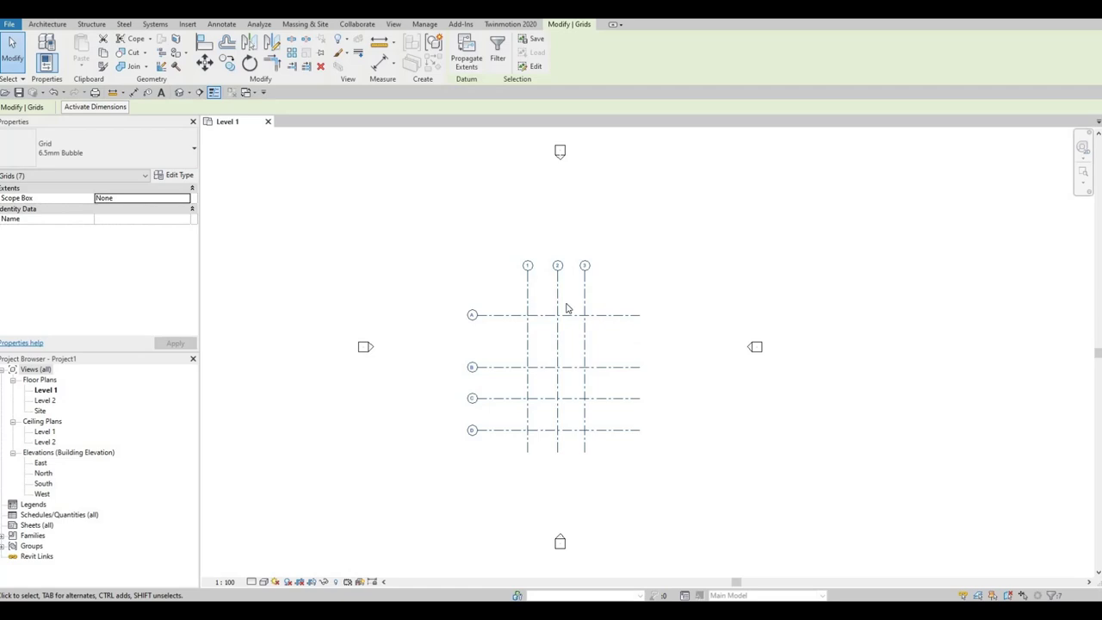
# Step: Add aligned dimensions near the grid heads: a chain across grids 1, 2 and 3, and an overall one from 1 to 3
pyautogui.scroll(3, 568, 307)
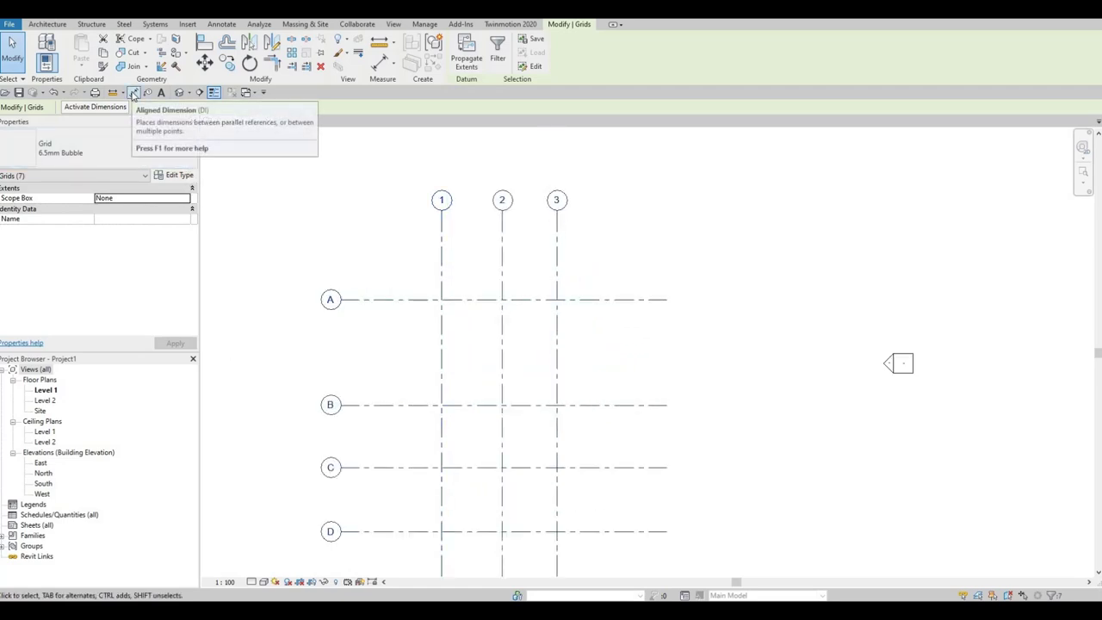
pyautogui.click(133, 93)
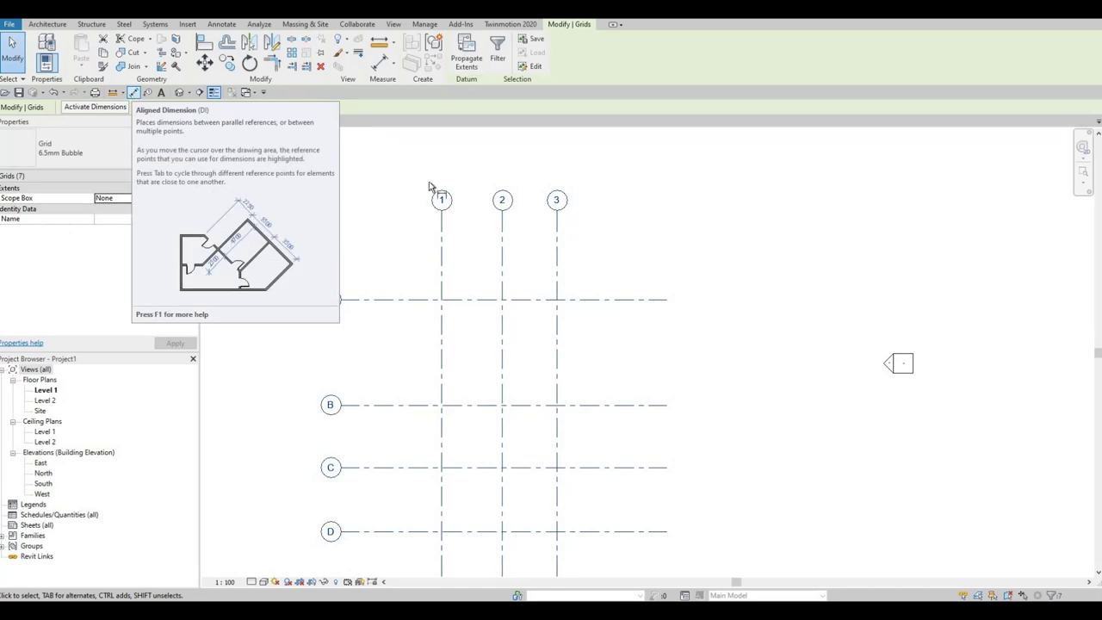
pyautogui.click(441, 246)
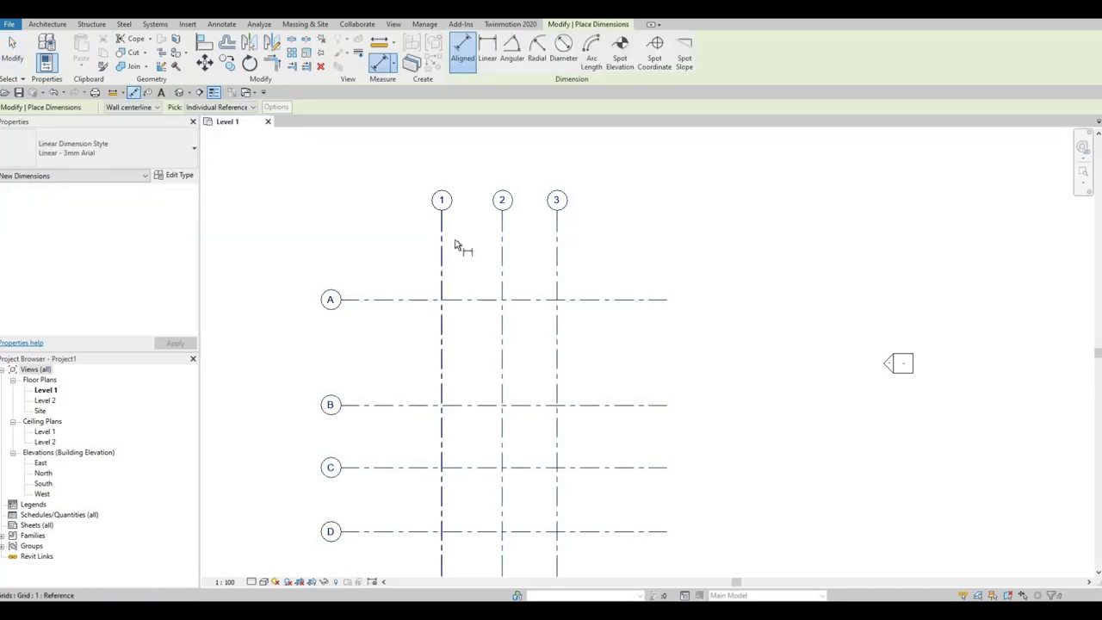
pyautogui.click(503, 245)
pyautogui.click(558, 249)
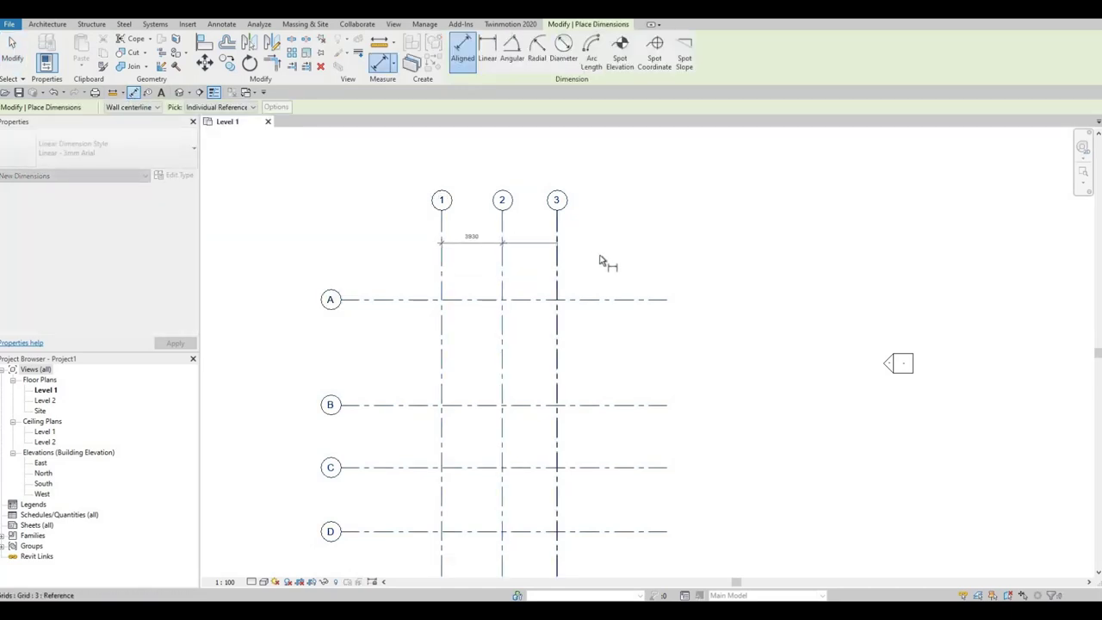
pyautogui.click(556, 264)
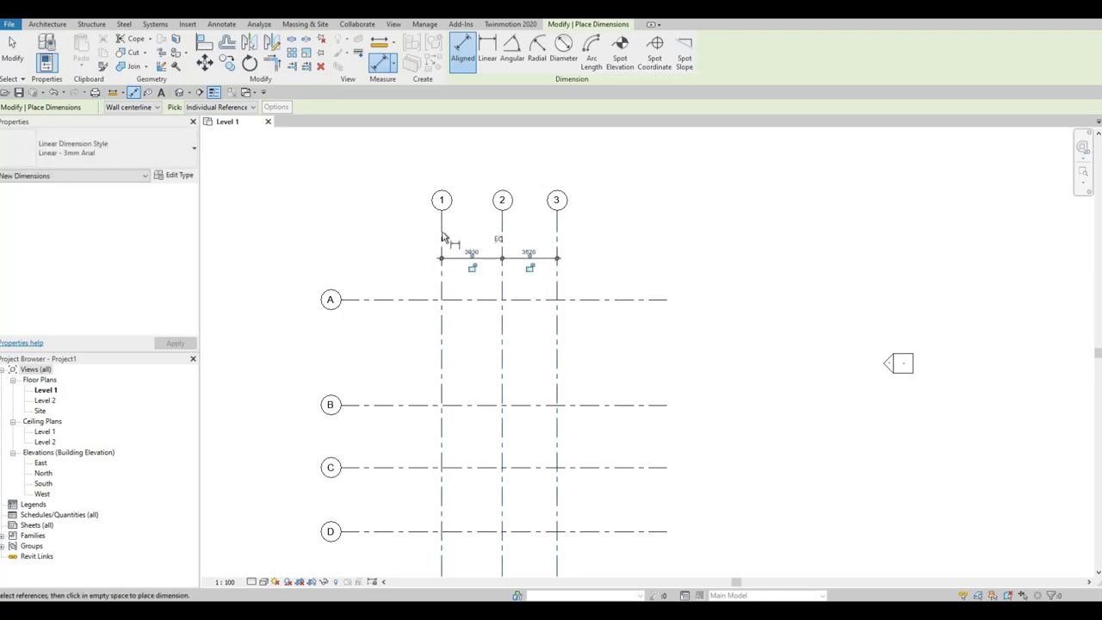
pyautogui.click(560, 238)
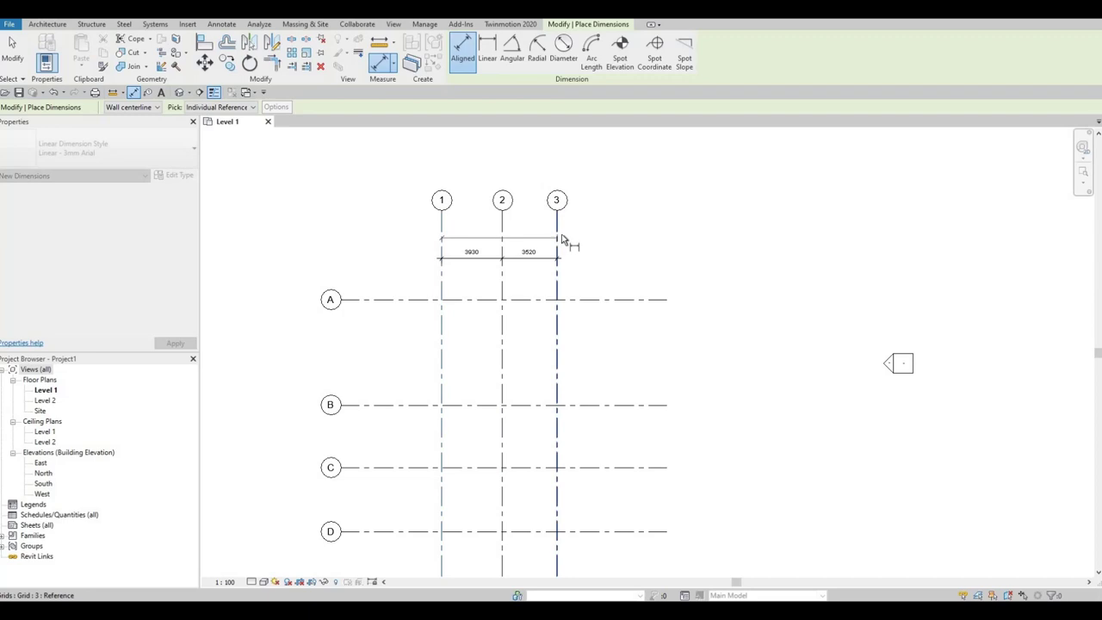
pyautogui.click(604, 235)
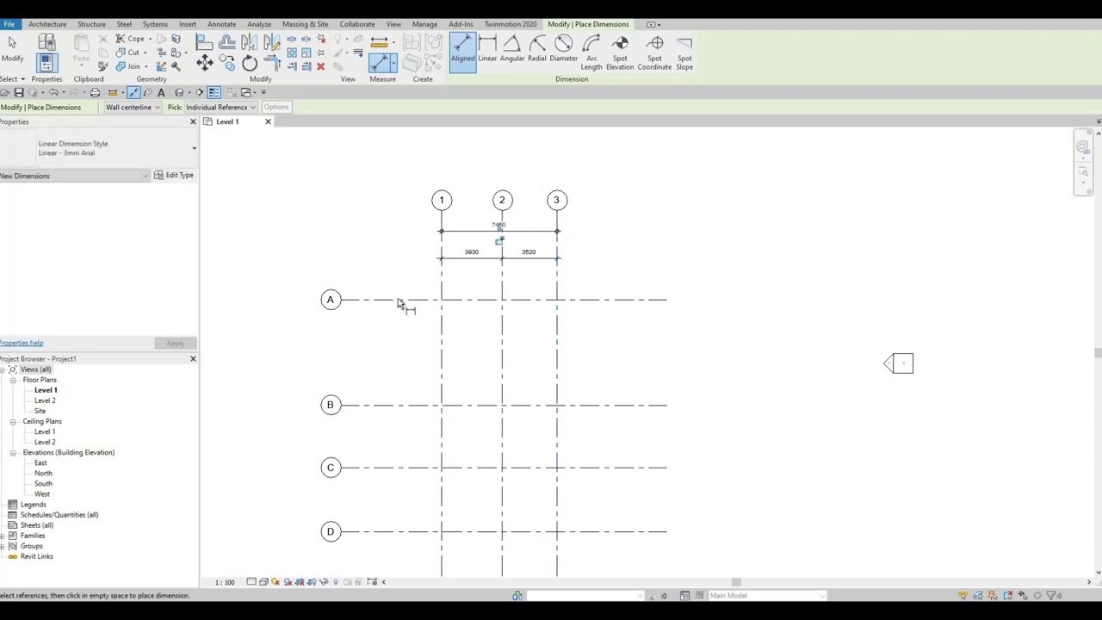
# Step: Place a continuous aligned dimension chain through horizontal grids A, B, C and D, between the grid bubbles and grid 1
pyautogui.click(394, 298)
pyautogui.click(389, 406)
pyautogui.click(410, 467)
pyautogui.click(405, 534)
pyautogui.keyDown('ctrl'); pyautogui.scroll(-3, 409, 438); pyautogui.keyUp('ctrl')
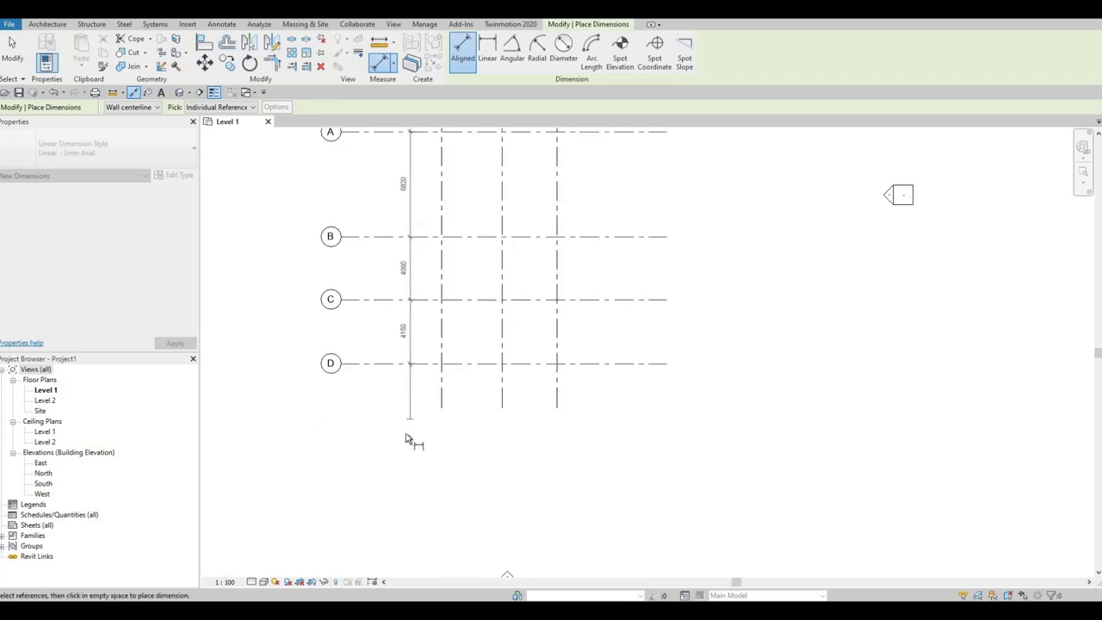
pyautogui.click(358, 391)
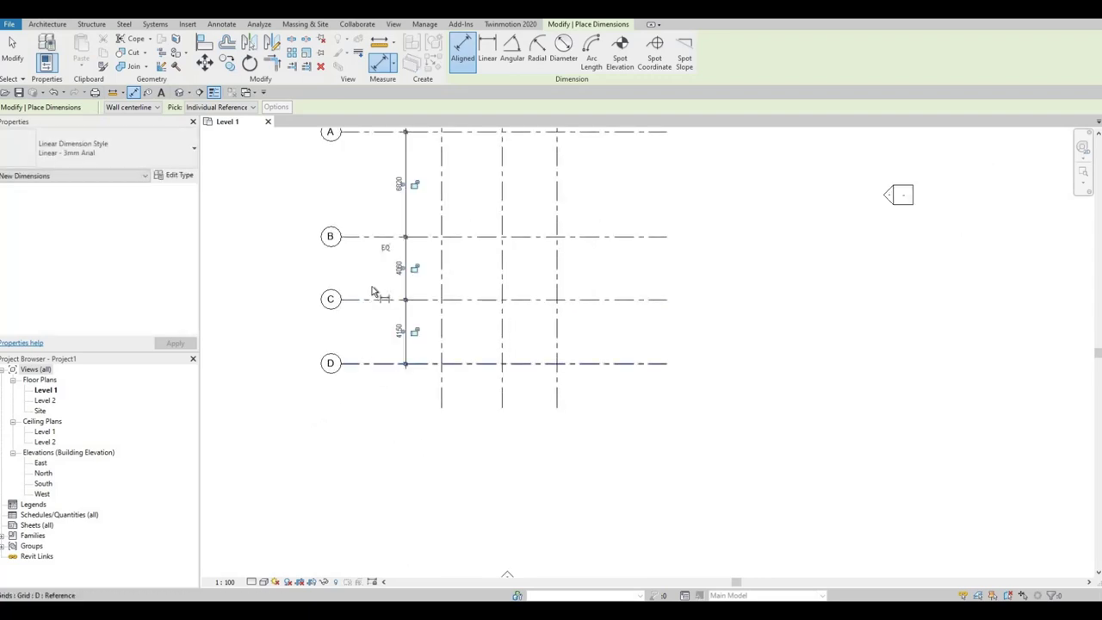
# Step: Place an overall aligned dimension between grids D and A outside the chain, and end dimensioning
pyautogui.keyDown('ctrl'); pyautogui.scroll(4, 374, 333); pyautogui.keyUp('ctrl')
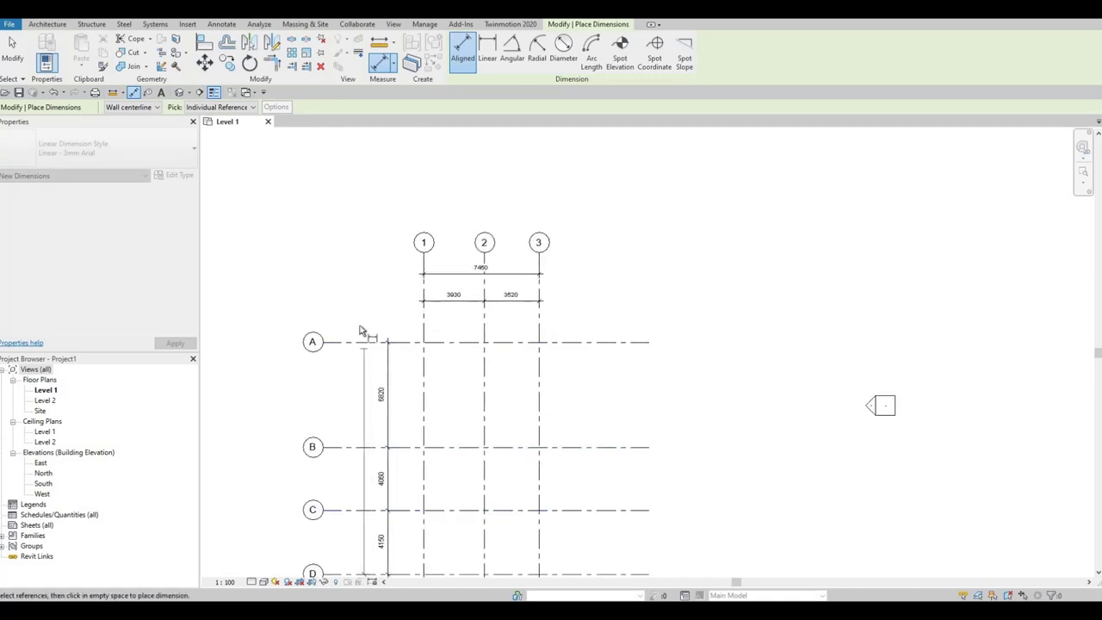
pyautogui.click(359, 331)
pyautogui.scroll(4, 420, 330)
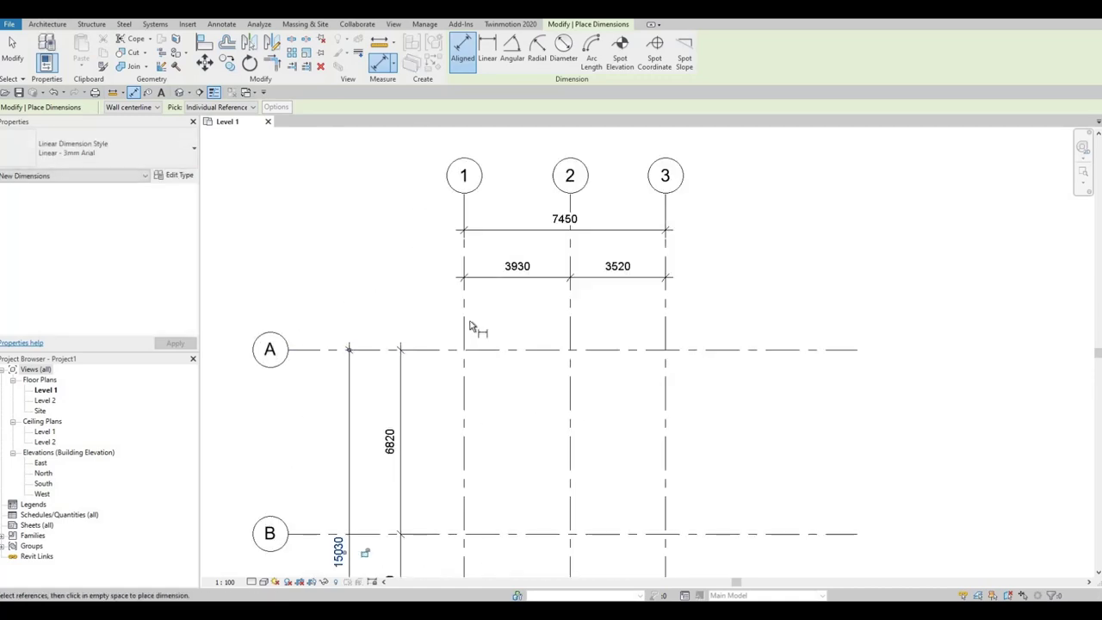
pyautogui.keyDown('ctrl'); pyautogui.scroll(-6, 494, 296); pyautogui.keyUp('ctrl')
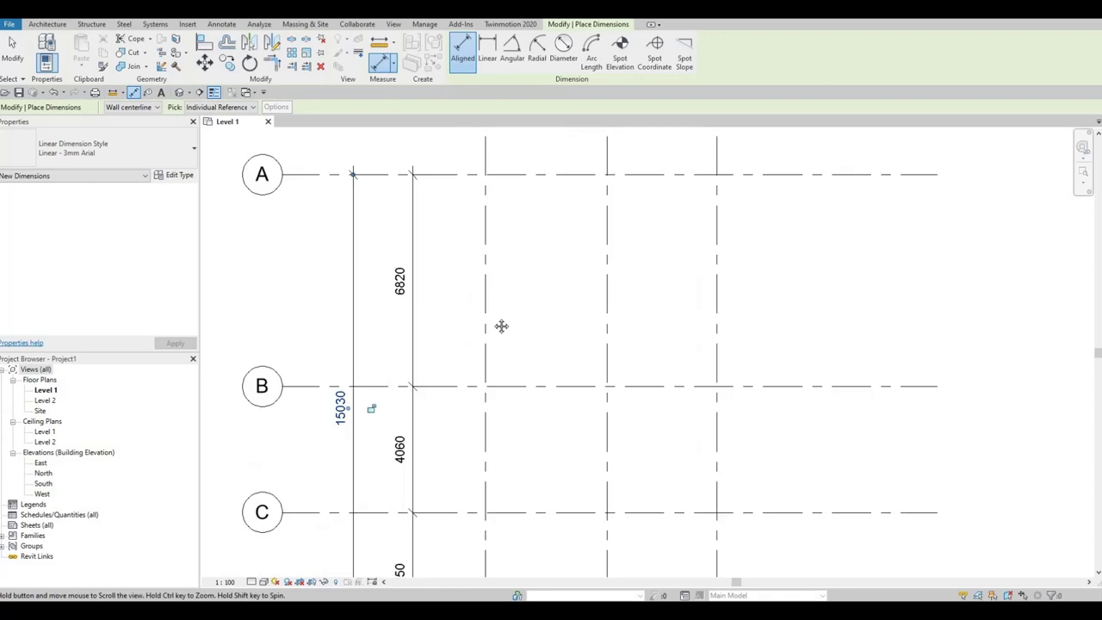
pyautogui.keyDown('ctrl'); pyautogui.scroll(2, 526, 373); pyautogui.keyUp('ctrl')
pyautogui.scroll(-3, 521, 379)
pyautogui.press('Escape')
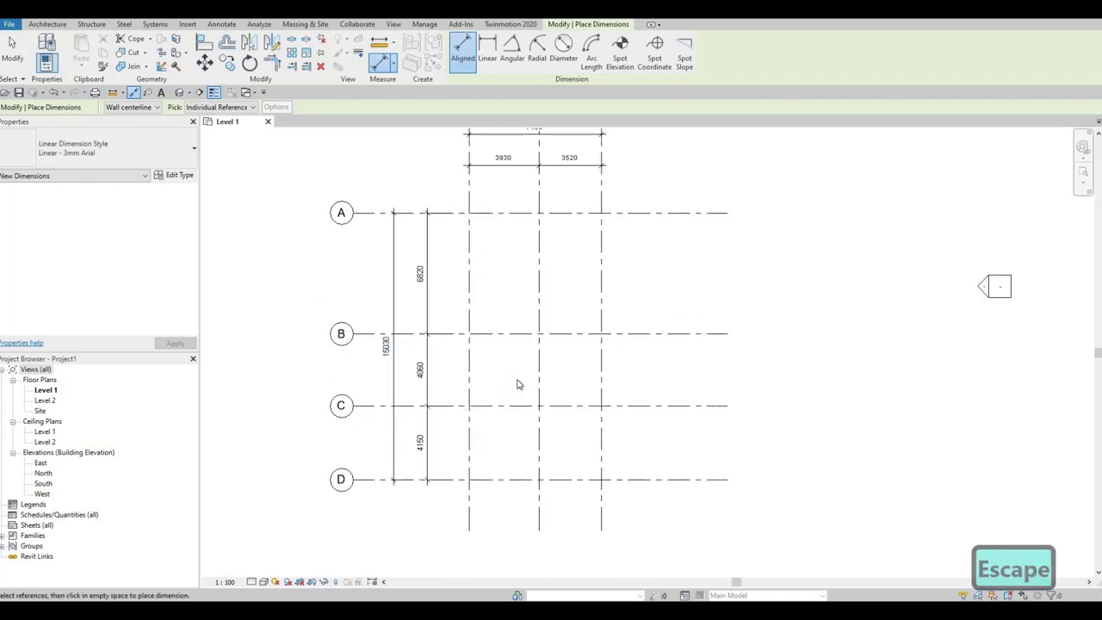
pyautogui.press('Escape')
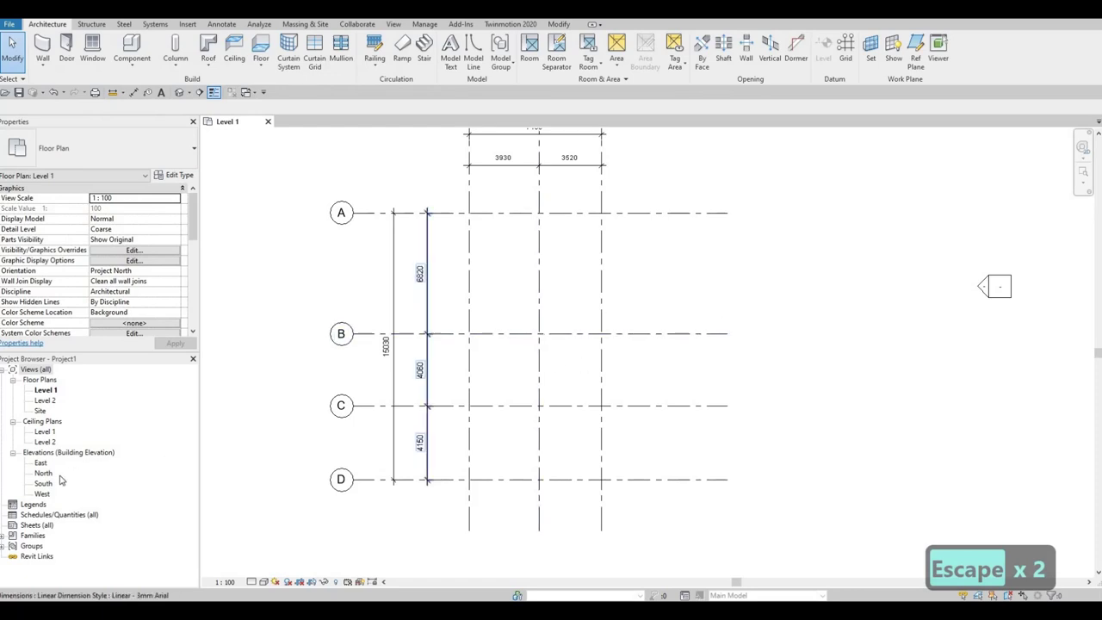
# Step: Collapse the ceiling plans in the project tree and open the South building elevation
pyautogui.click(13, 424)
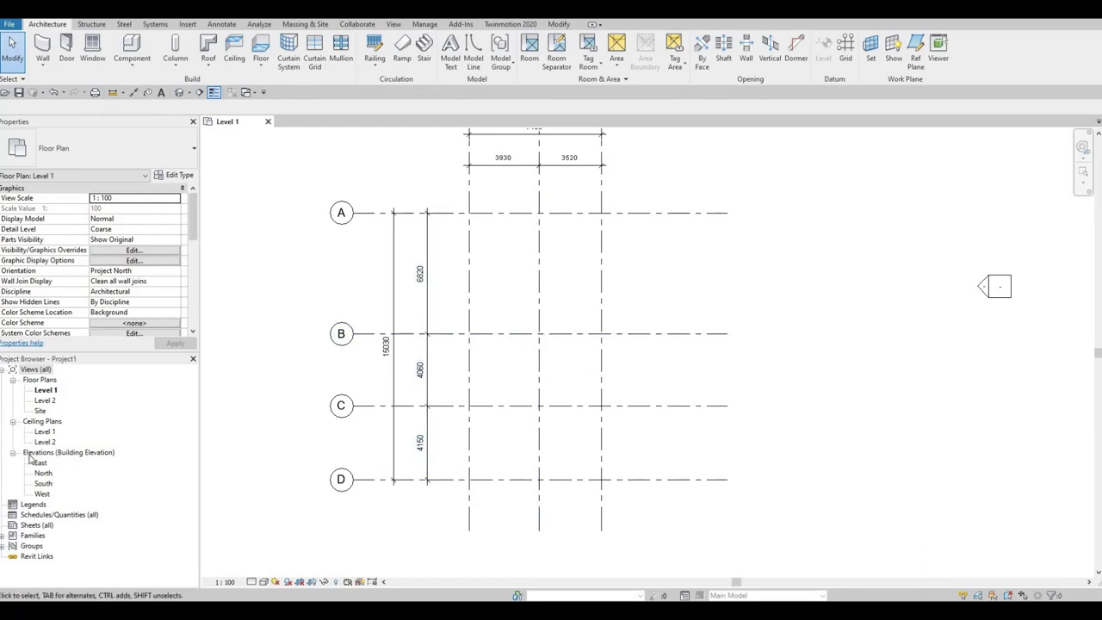
pyautogui.doubleClick(48, 463)
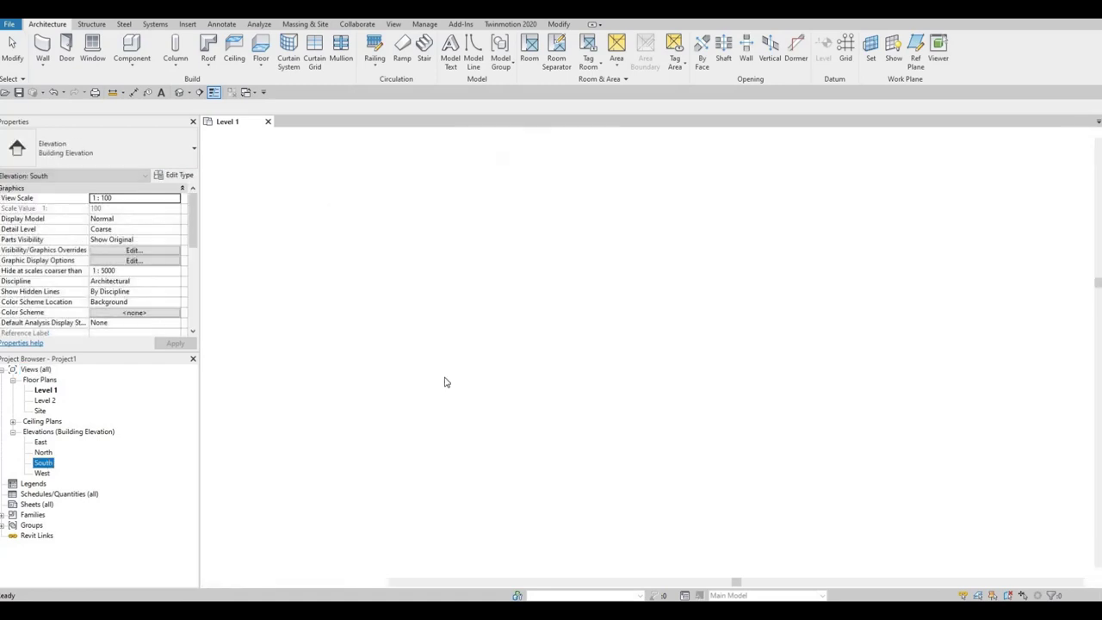
pyautogui.scroll(-1, 506, 360)
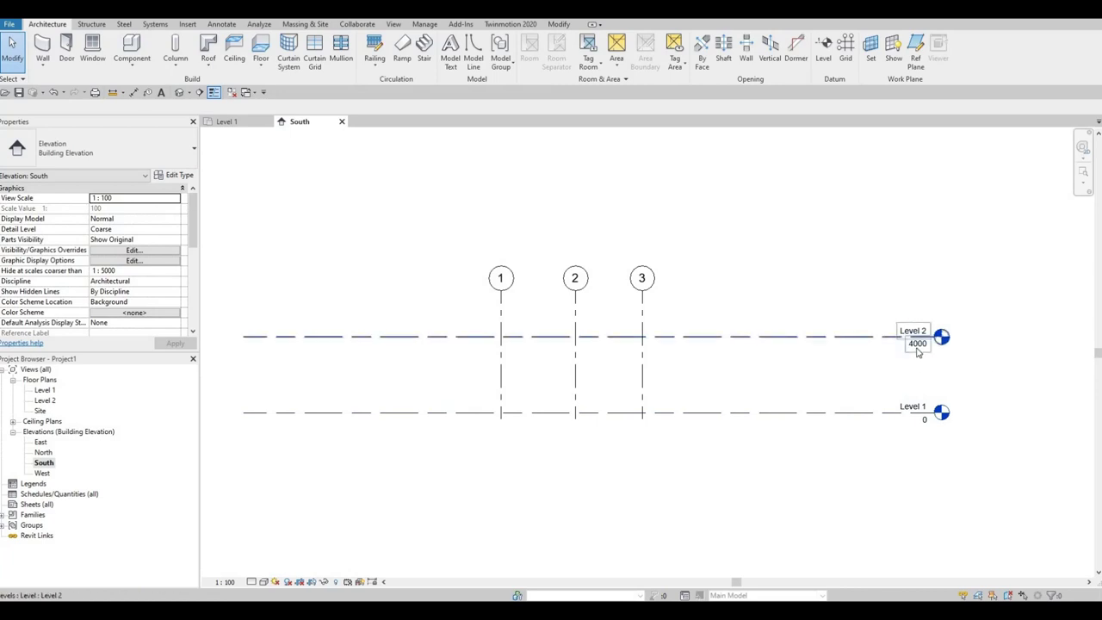
# Step: Set the elevation of Level 2 to 3000
pyautogui.click(918, 348)
pyautogui.click(916, 346)
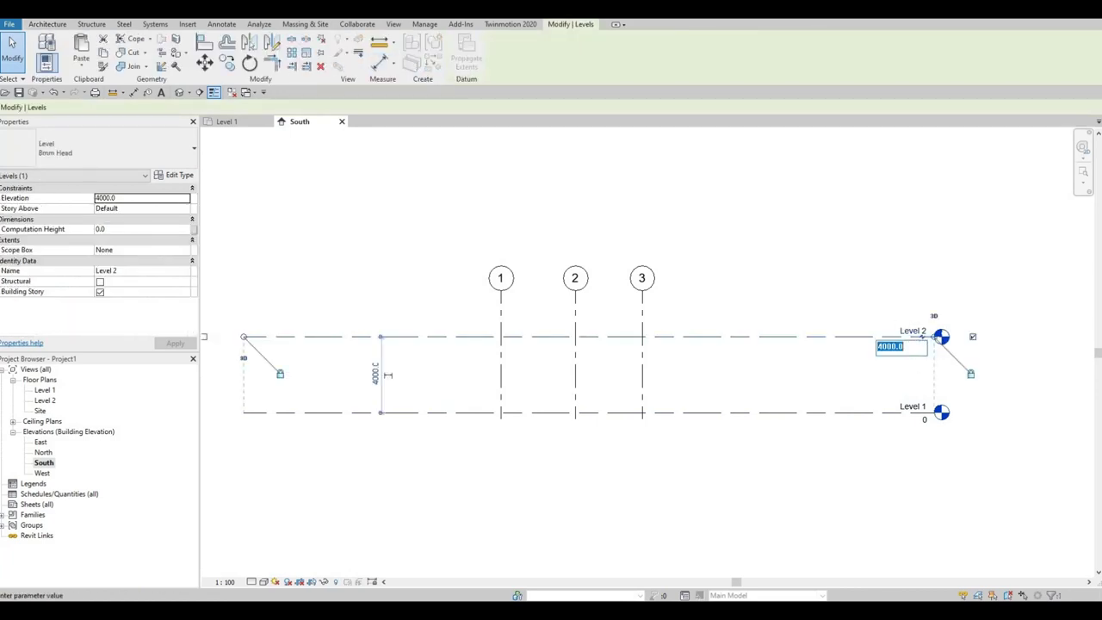
pyautogui.write('300')
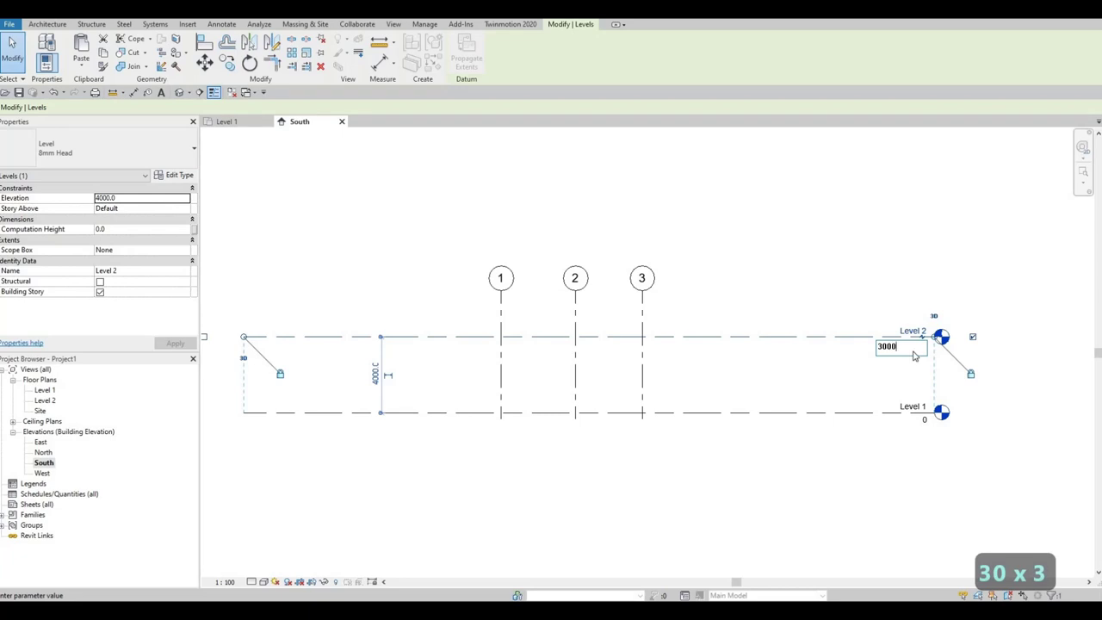
pyautogui.press('Return')
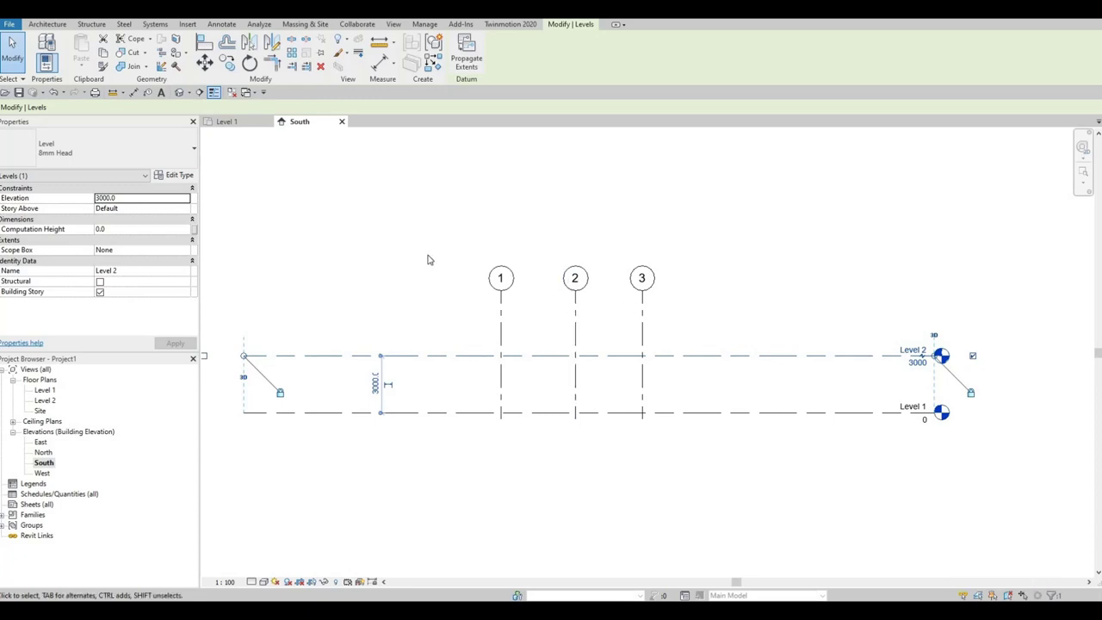
# Step: Copy Level 2 vertically upward by 3000 to create a third level, and end the copying
pyautogui.press('c')
pyautogui.press('o')
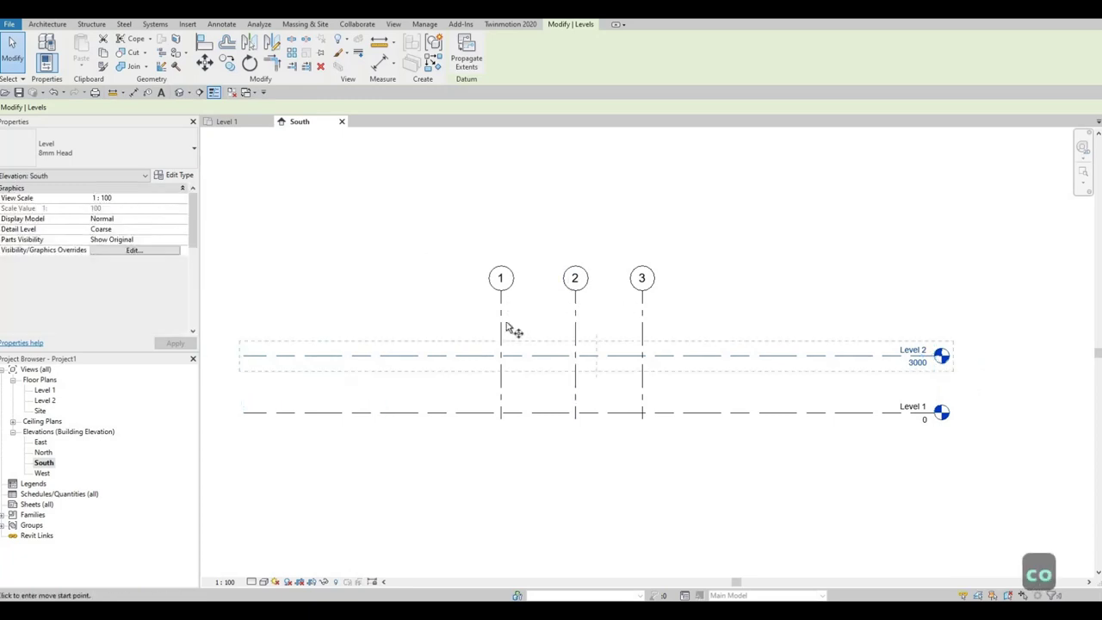
pyautogui.click(468, 363)
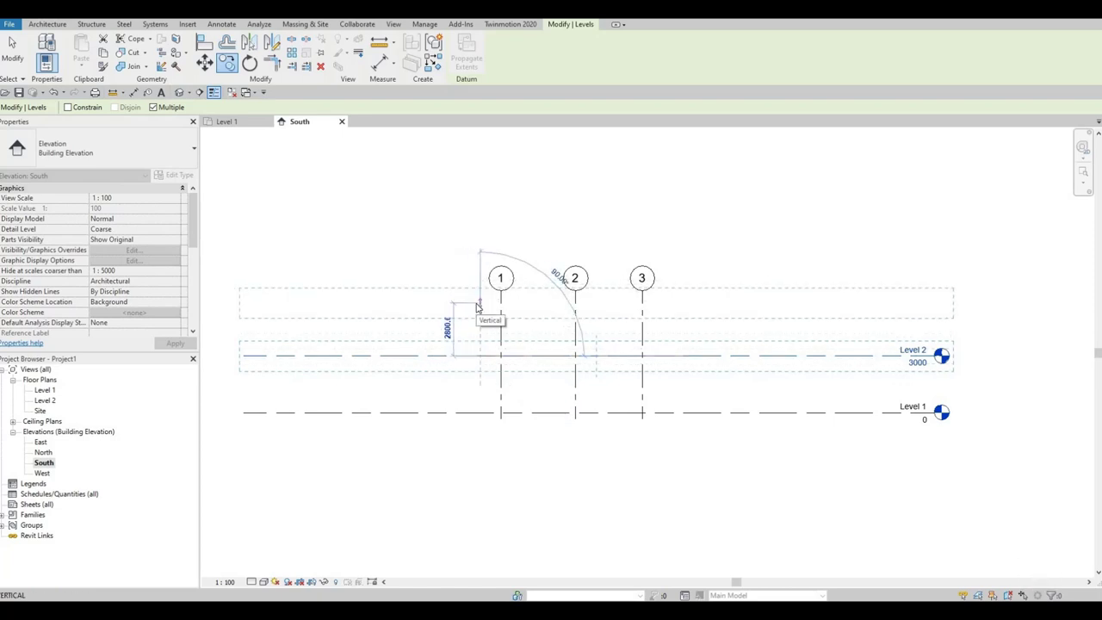
pyautogui.write('300')
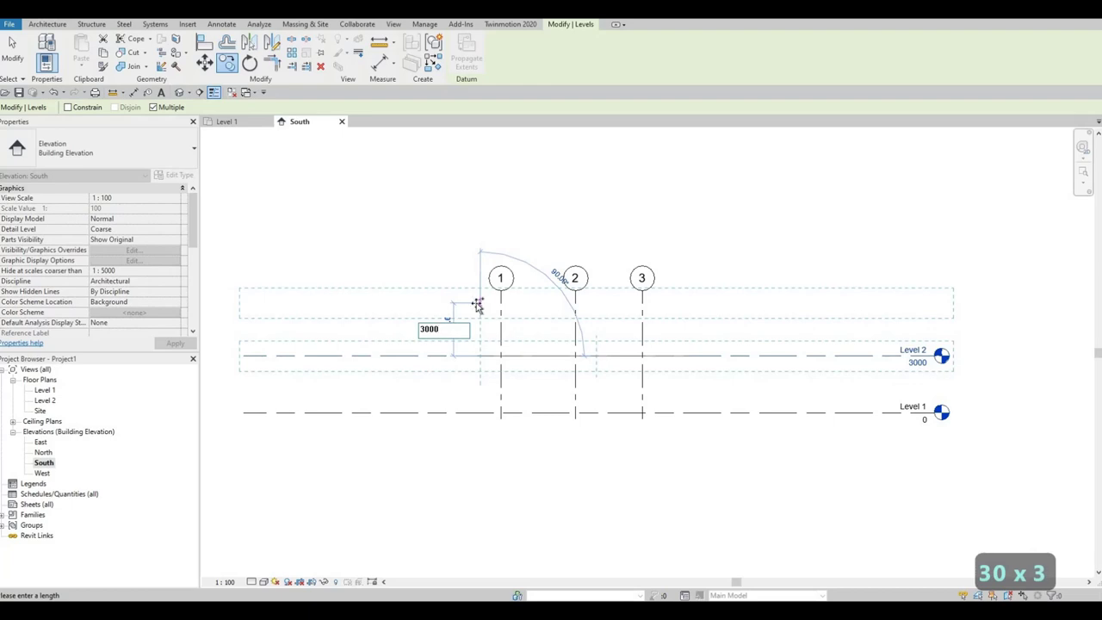
pyautogui.write('0')
pyautogui.press('Return')
pyautogui.press('Escape')
pyautogui.press('Escape')
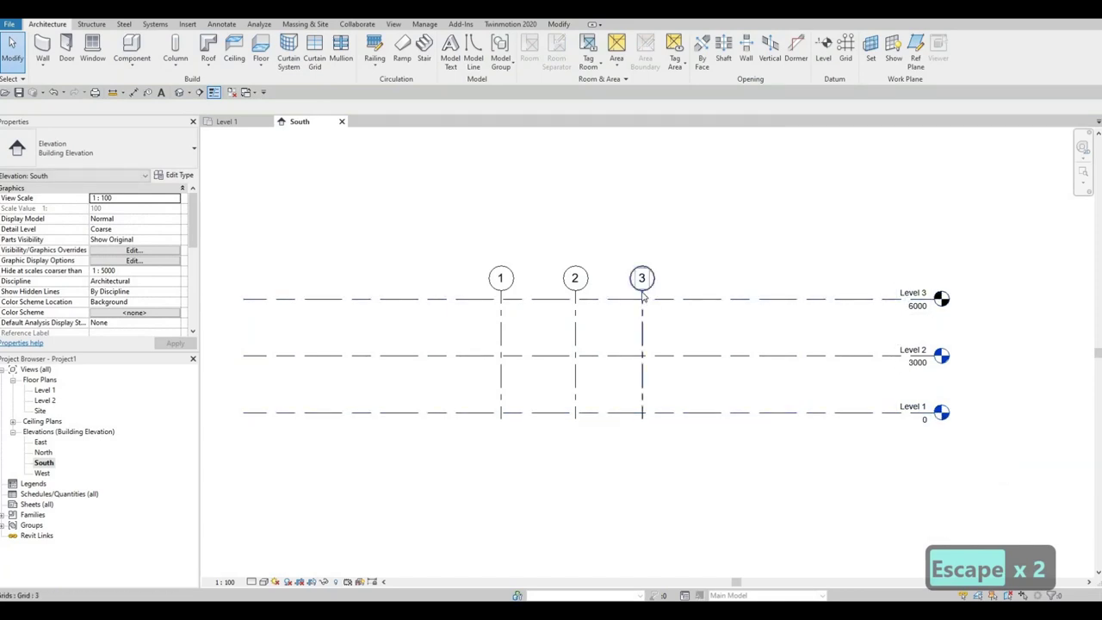
# Step: Extend the upper ends of the aligned vertical grids, using grid 3, so their bubbles sit well above Level 3
pyautogui.click(642, 297)
pyautogui.moveTo(641, 291); pyautogui.dragTo(647, 234)
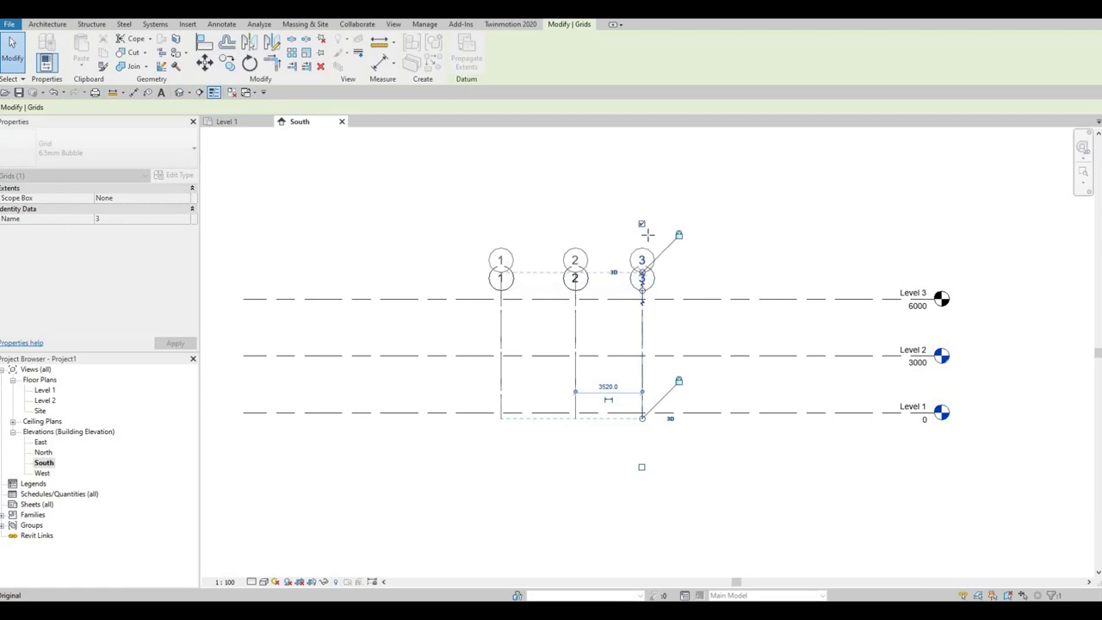
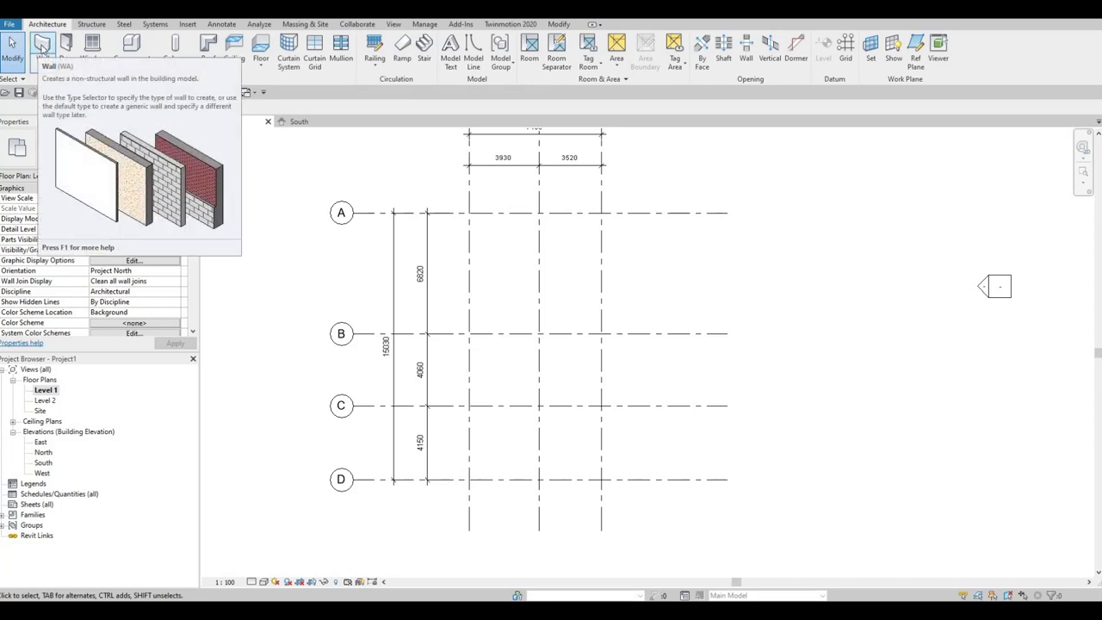
# Step: Start a wall on Level 1 and duplicate the Generic - 200mm type as EXTERIOR WALL 1
pyautogui.click(41, 46)
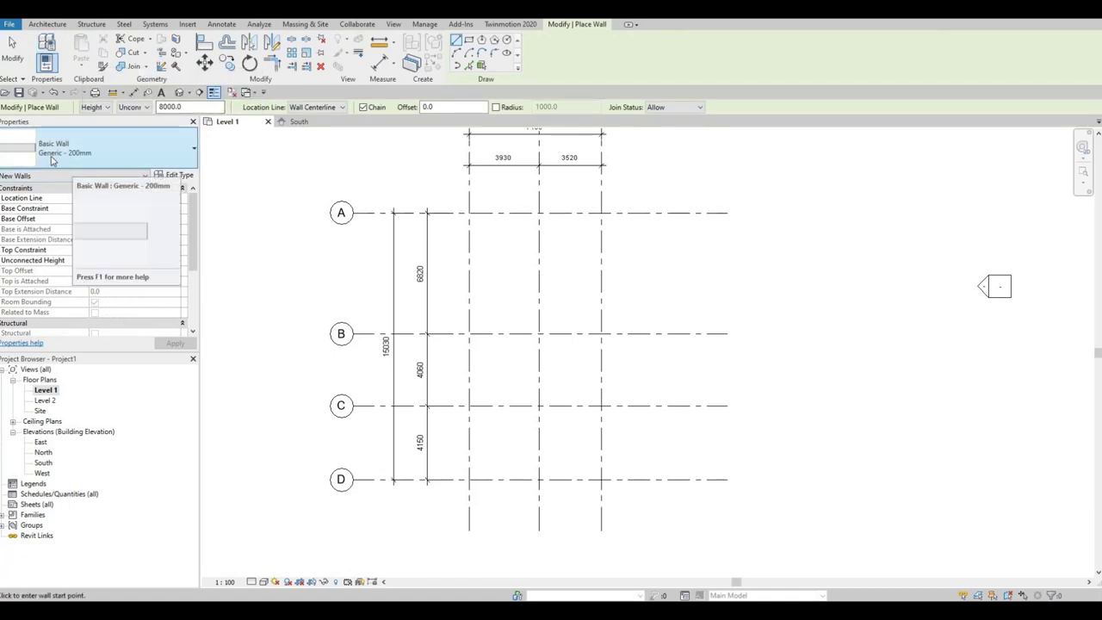
pyautogui.click(177, 176)
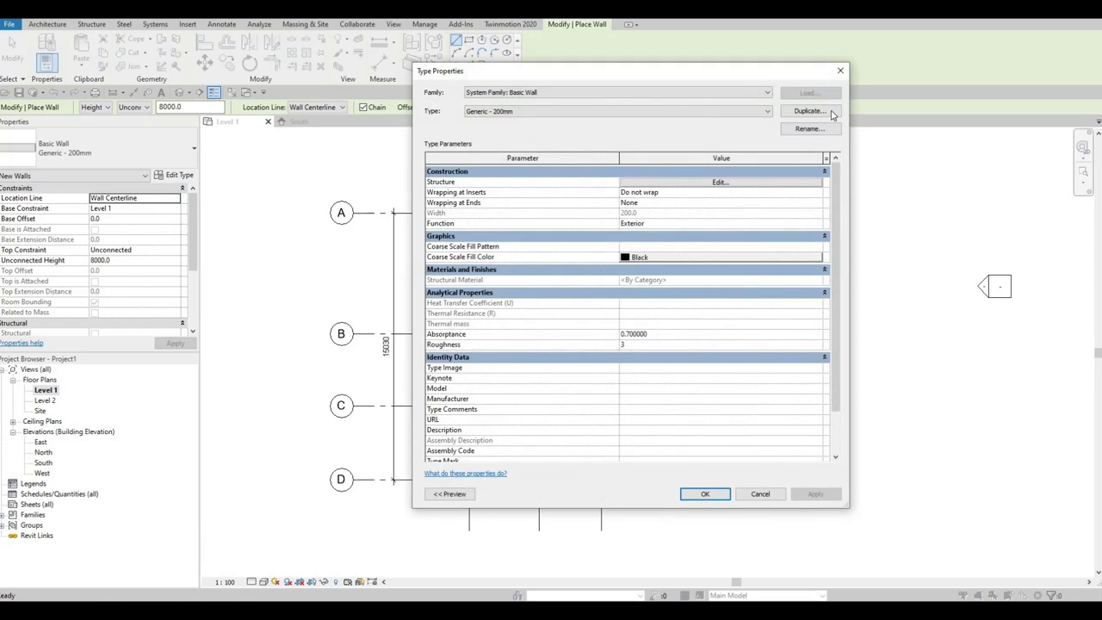
pyautogui.click(809, 111)
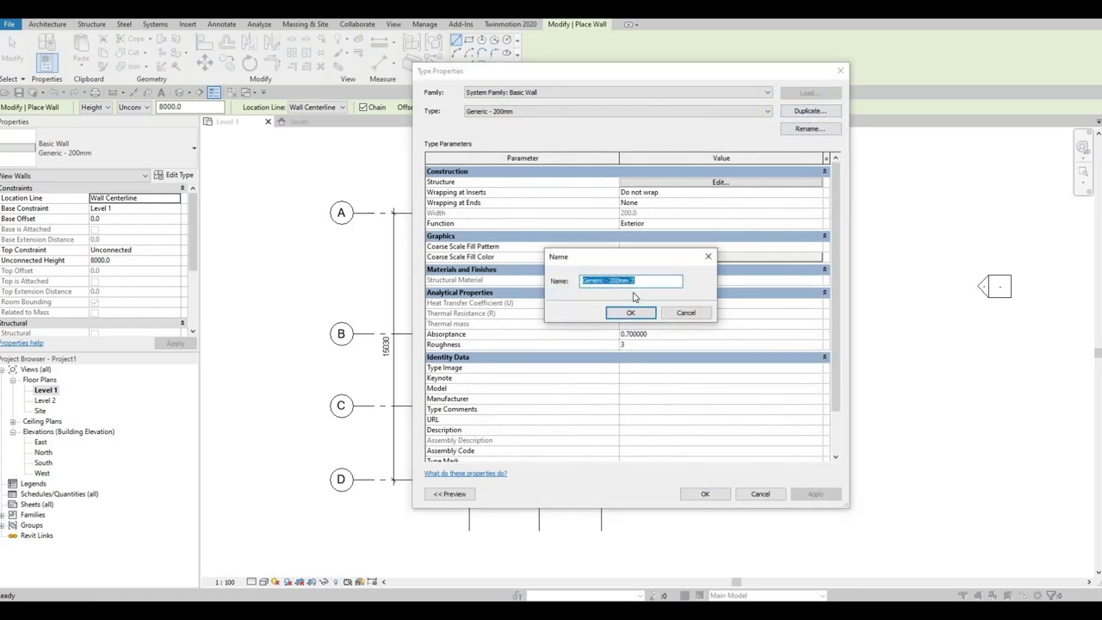
pyautogui.press('capslock')
pyautogui.write('EXT')
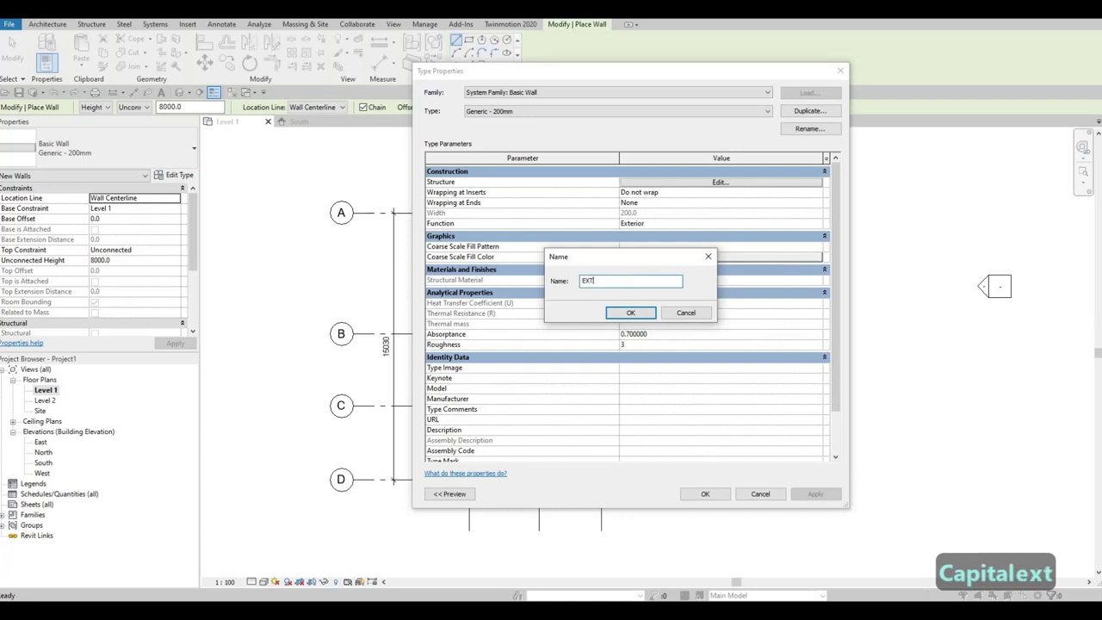
pyautogui.write('ERIOR WALL')
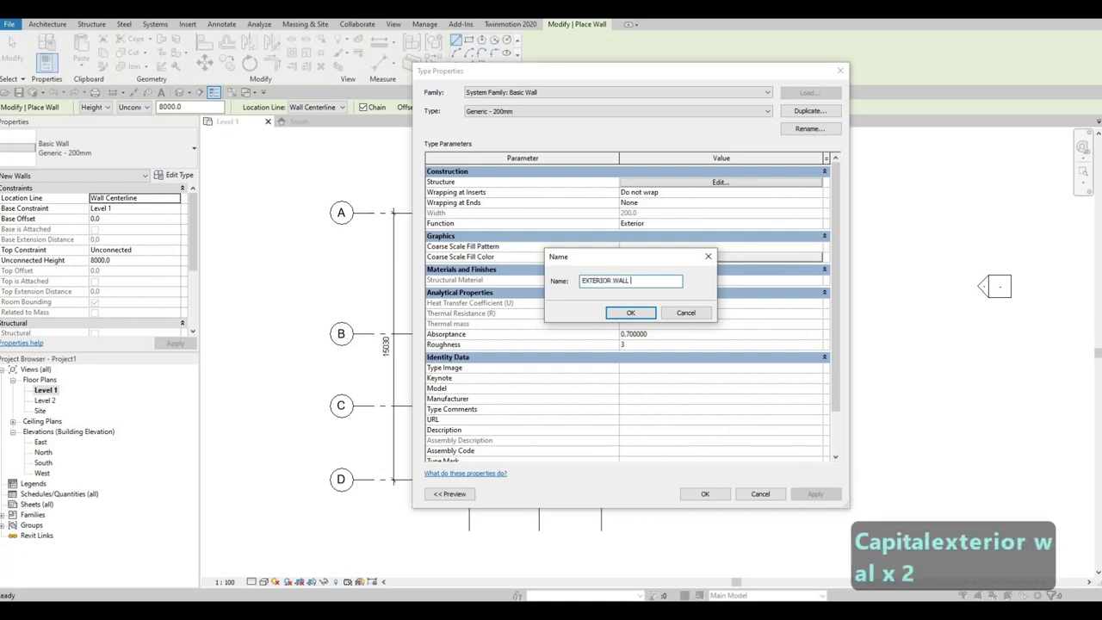
pyautogui.write(' 1')
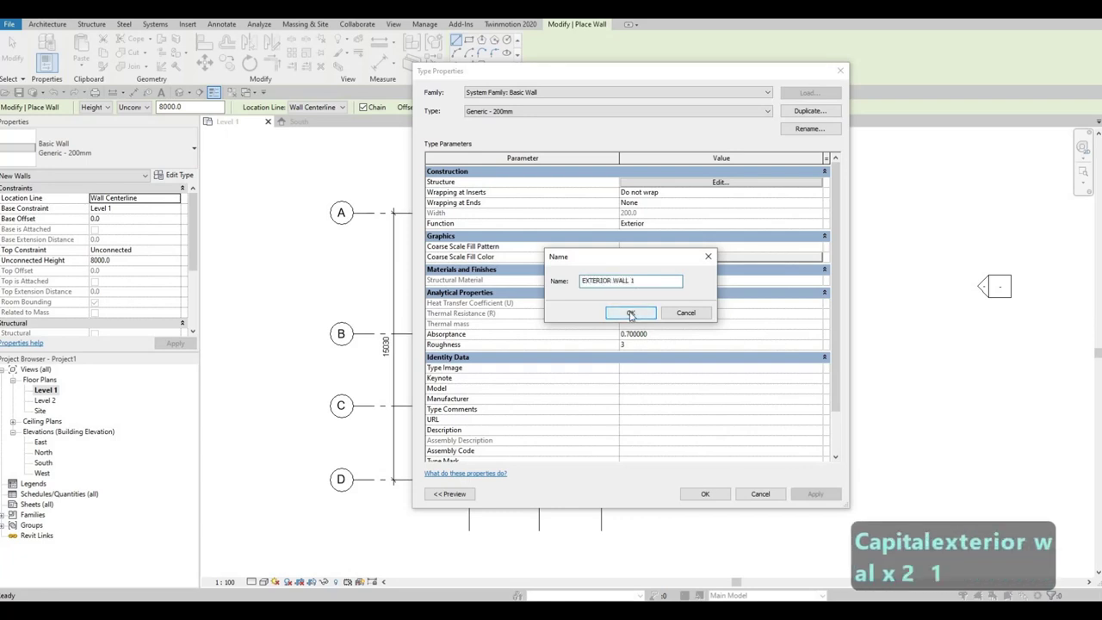
pyautogui.click(631, 313)
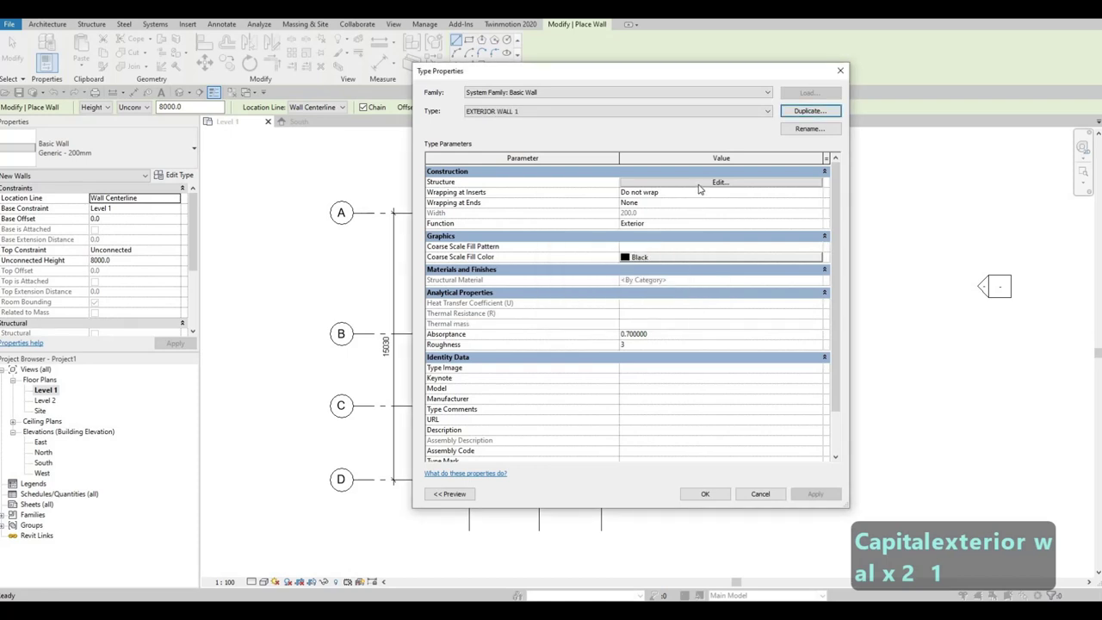
# Step: Edit the structure of EXTERIOR WALL 1 and open the material selection for its structure layer
pyautogui.click(700, 182)
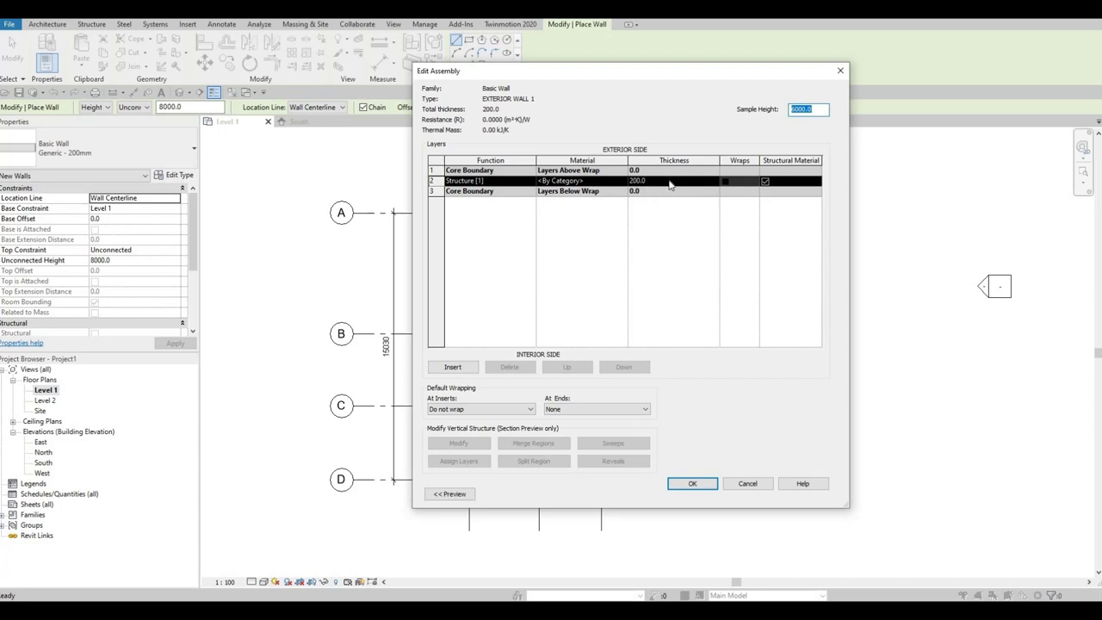
pyautogui.click(637, 181)
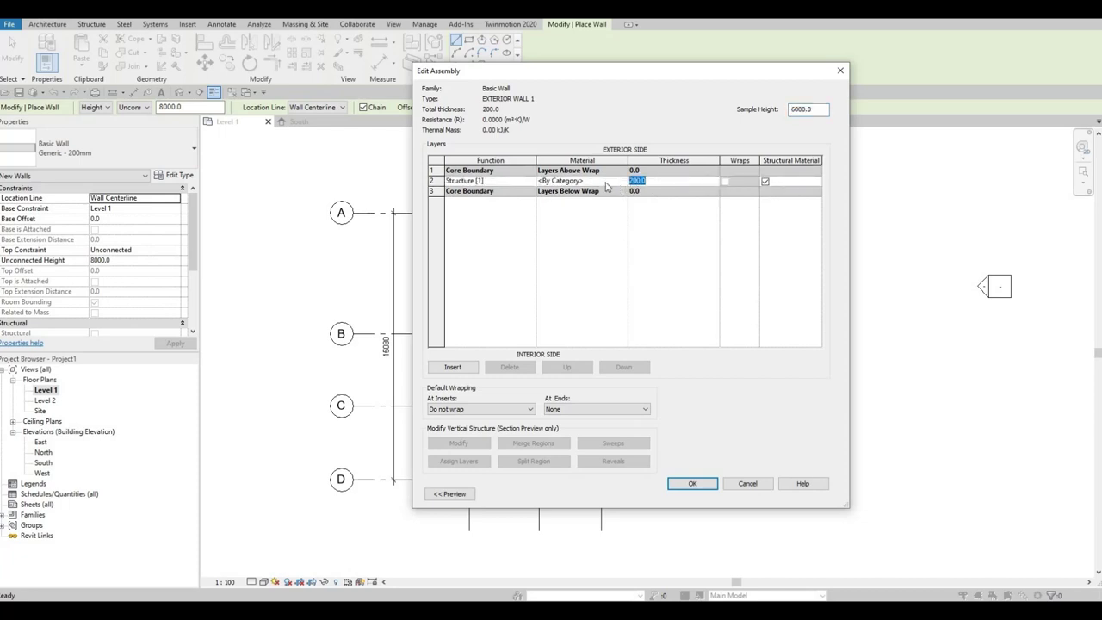
pyautogui.click(622, 186)
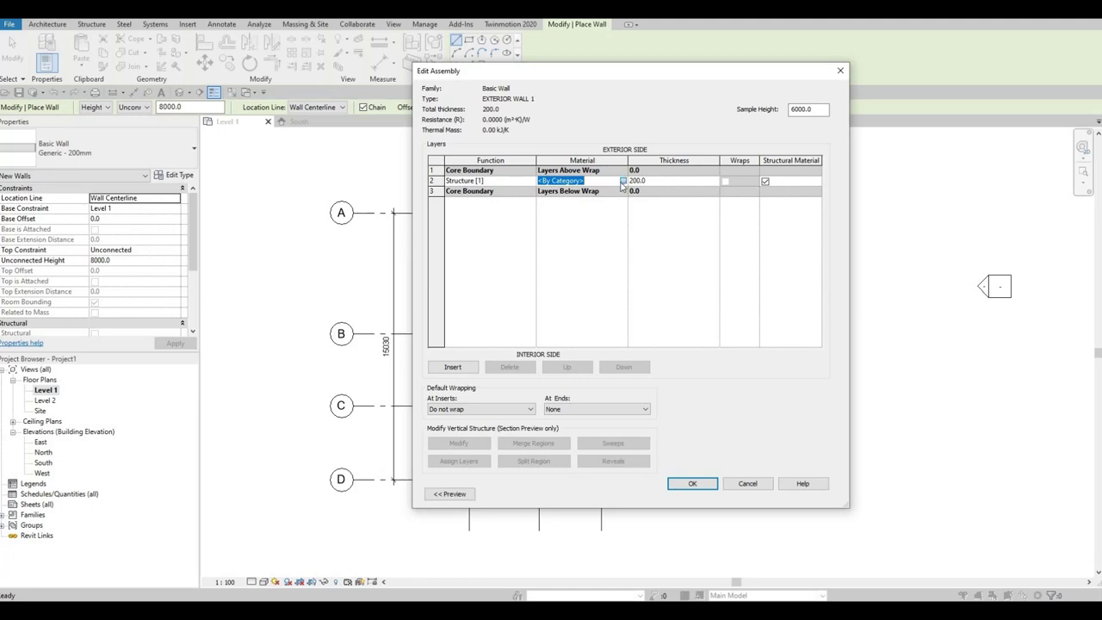
pyautogui.click(622, 181)
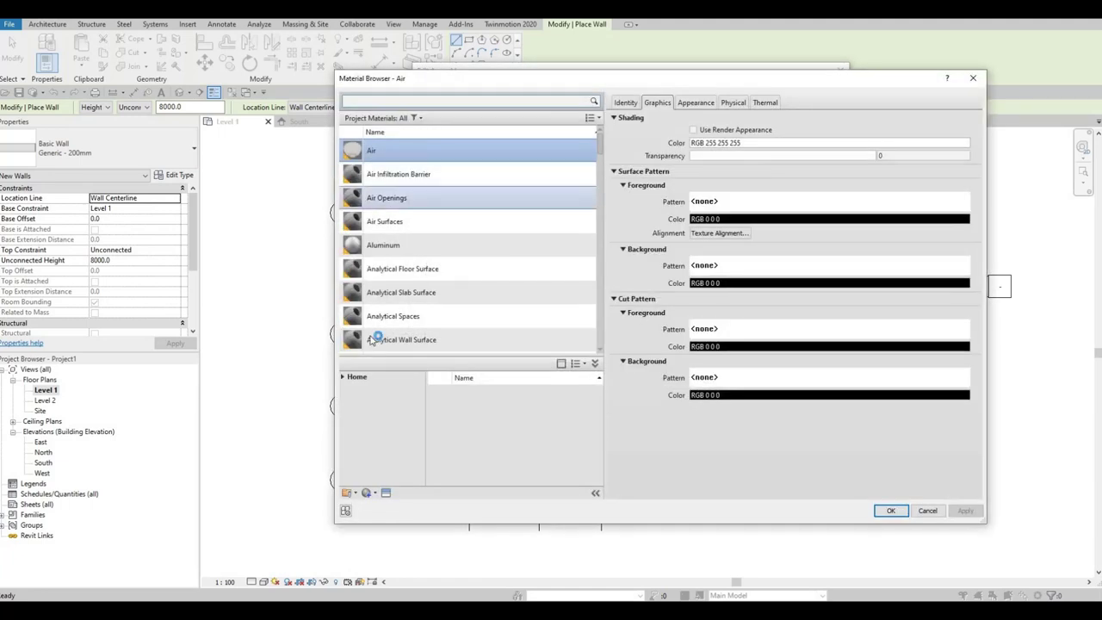
pyautogui.scroll(-2, 376, 338)
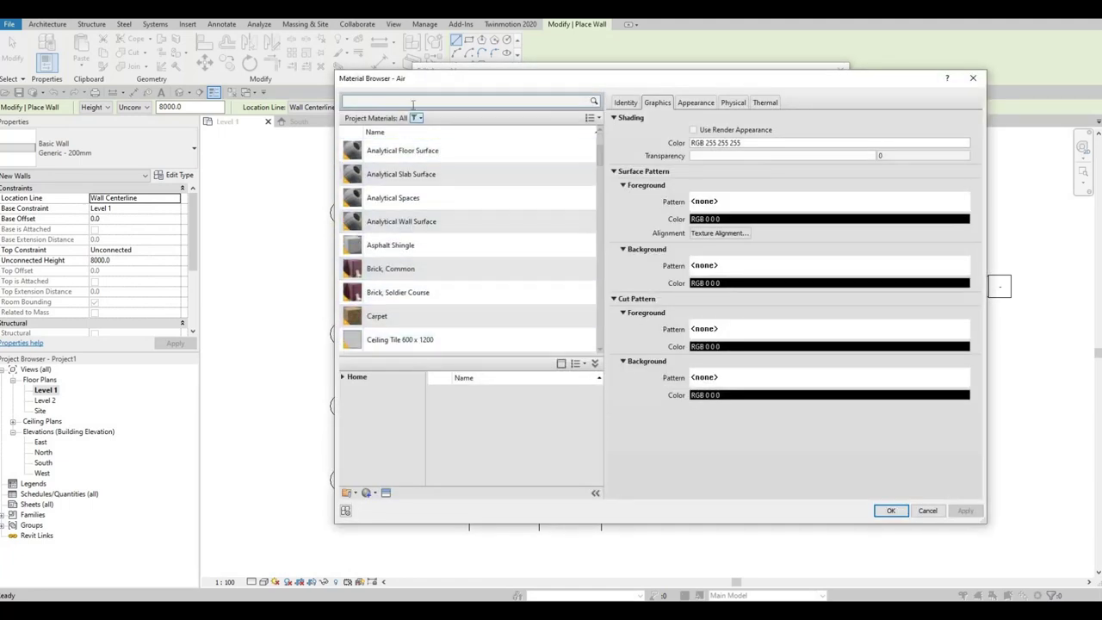
# Step: Expand the AEC Materials library and show its Wood category
pyautogui.click(353, 377)
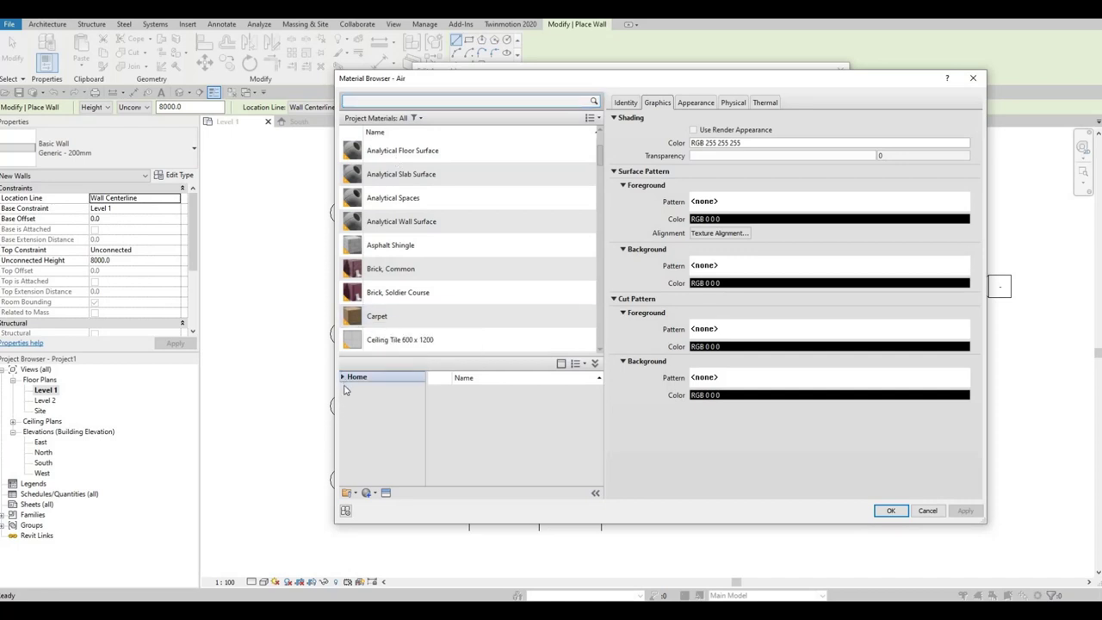
pyautogui.click(342, 377)
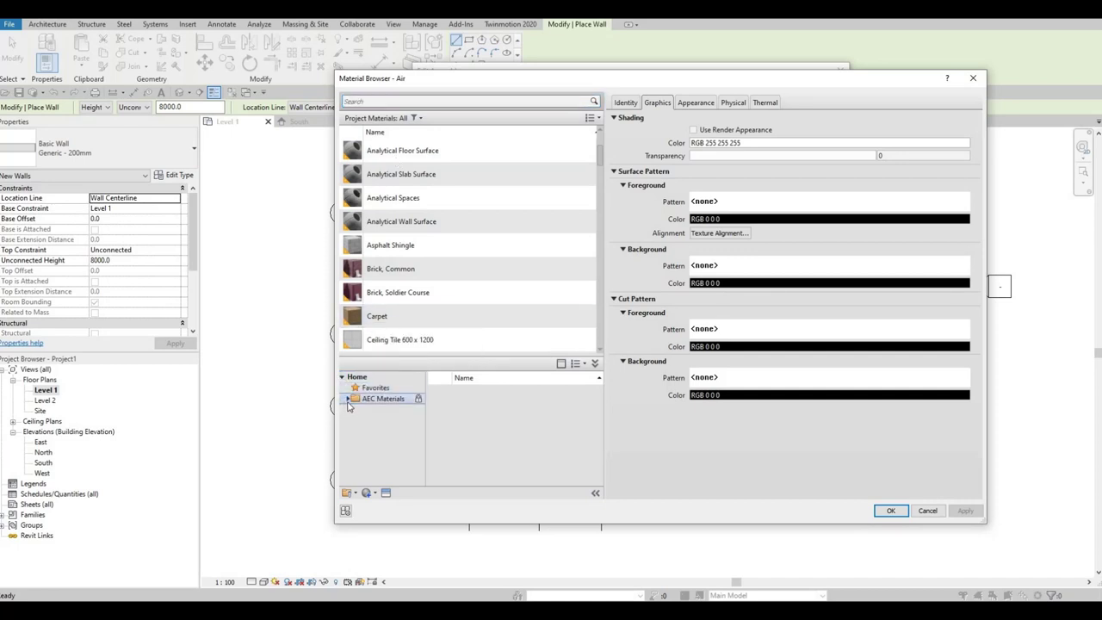
pyautogui.click(349, 400)
pyautogui.scroll(-5, 397, 452)
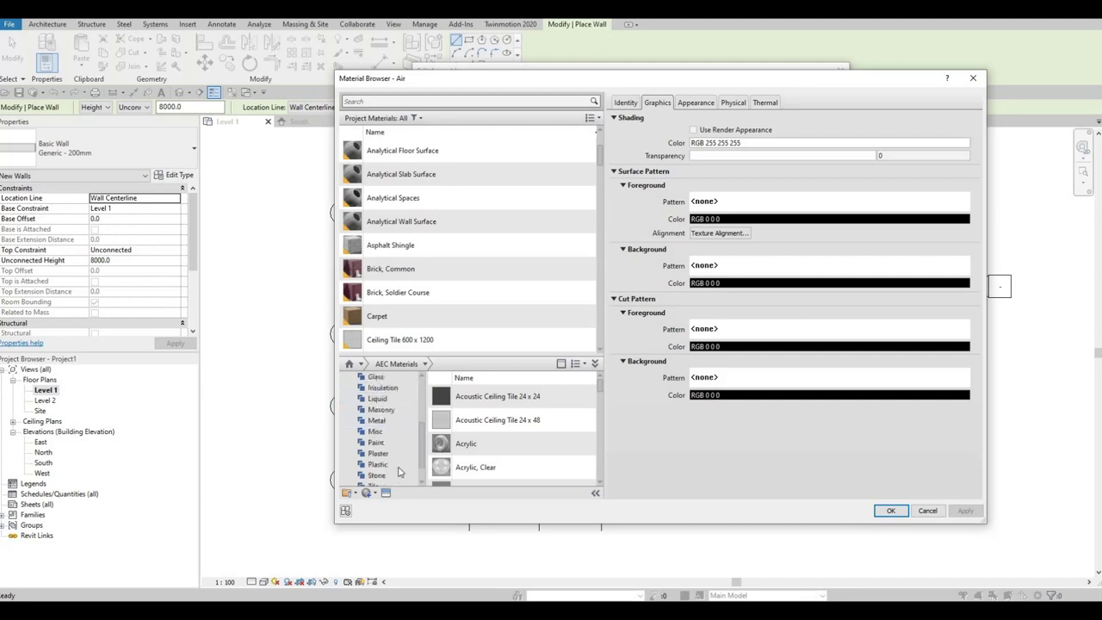
pyautogui.click(417, 475)
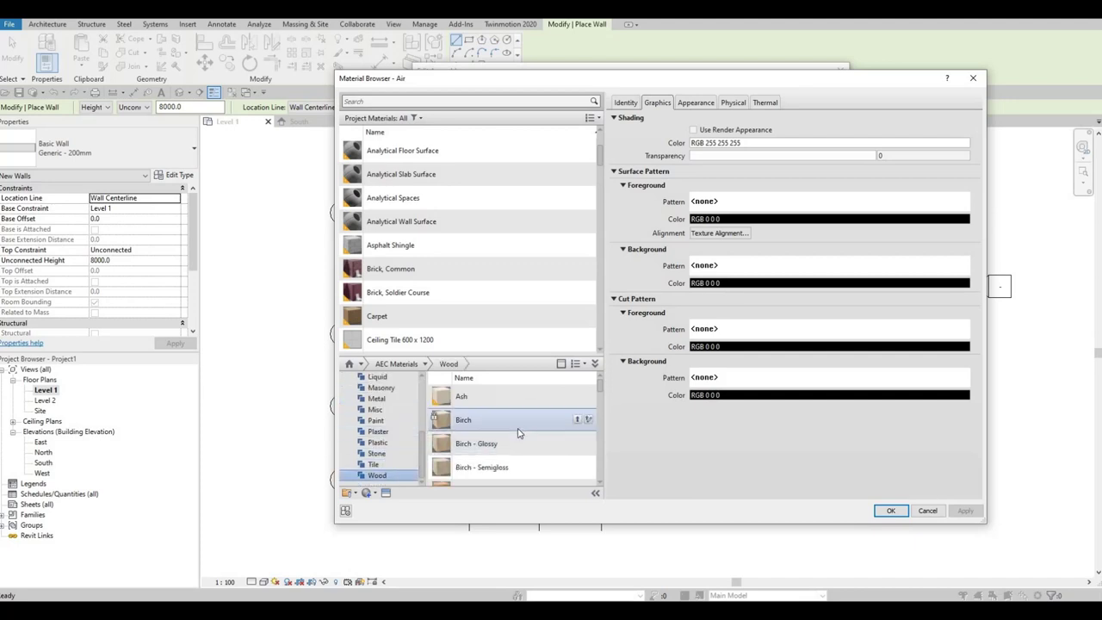
# Step: Add Birch to the project materials, assign it to the wall's structure layer, and accept the wall type
pyautogui.scroll(-2, 519, 435)
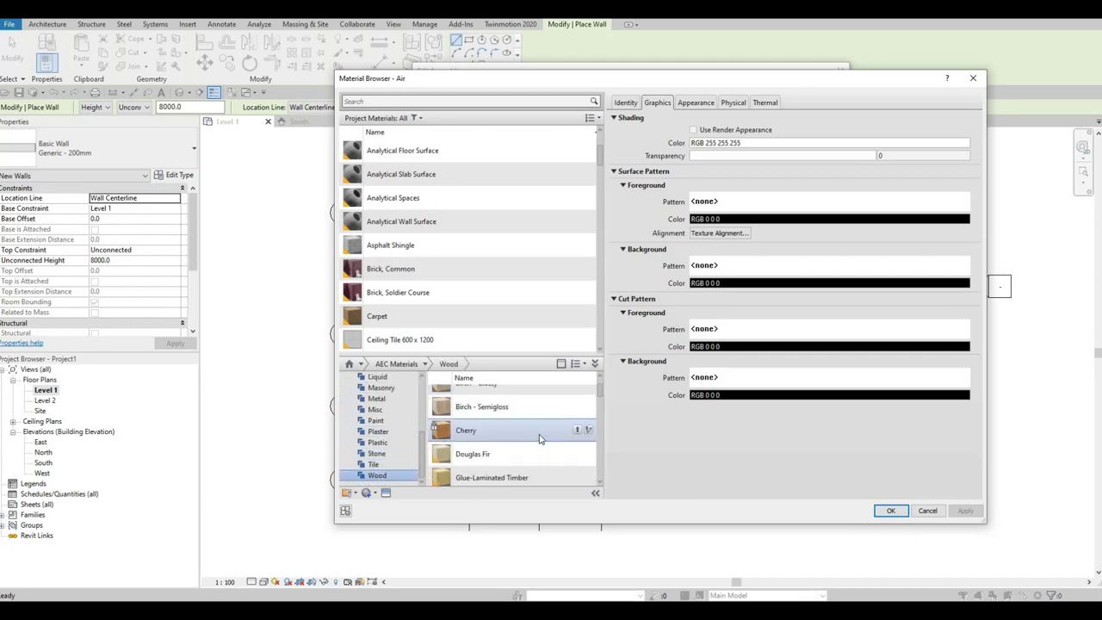
pyautogui.scroll(2, 535, 444)
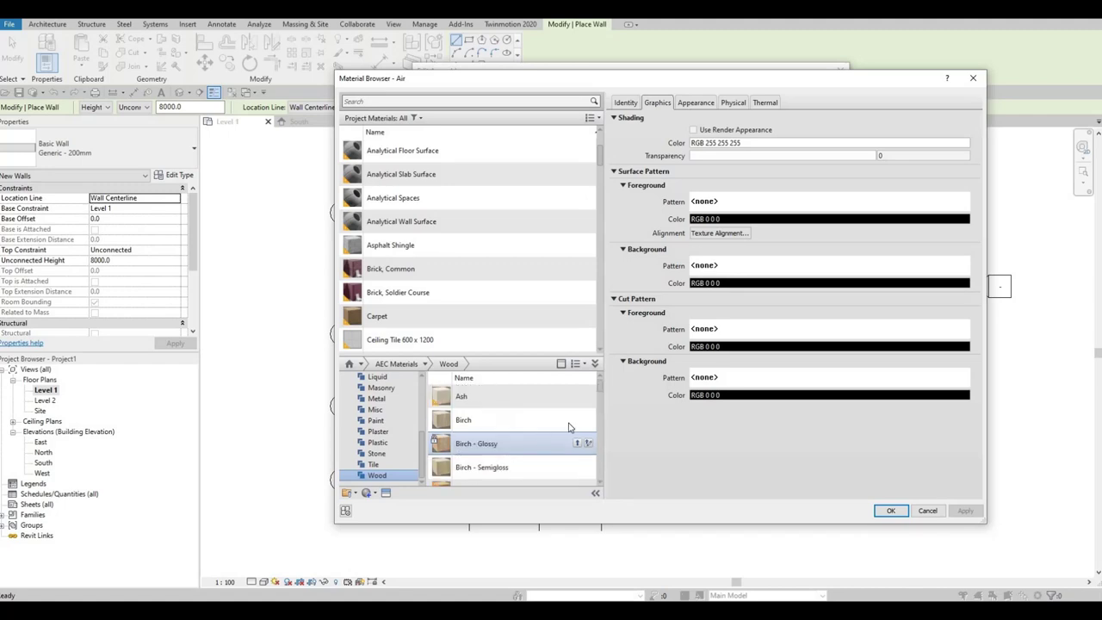
pyautogui.moveTo(521, 272); pyautogui.dragTo(486, 265)
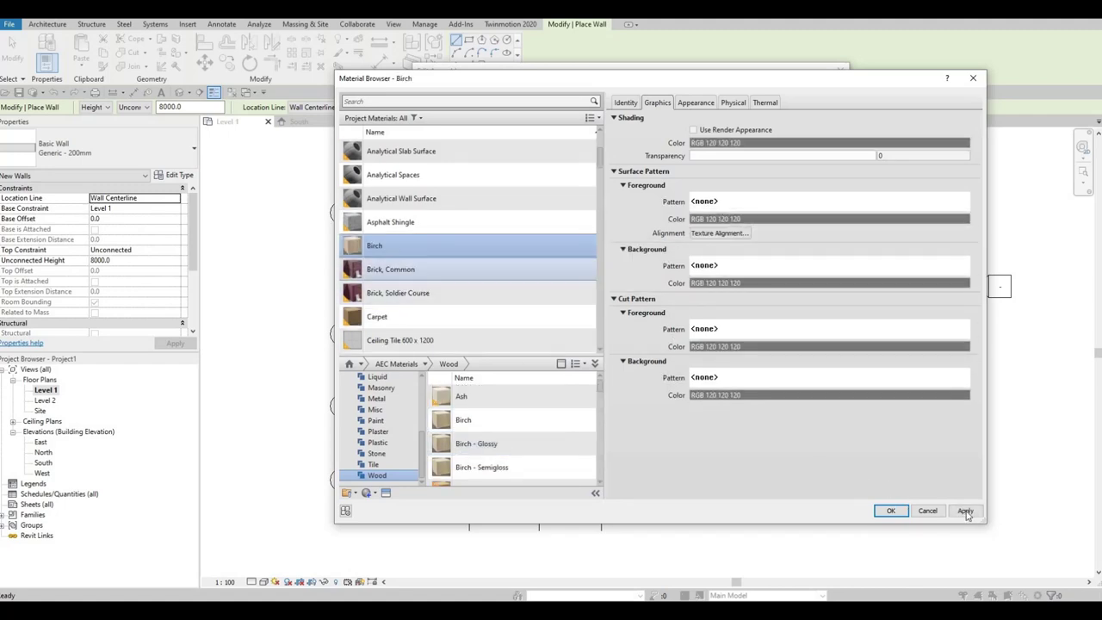
pyautogui.click(896, 512)
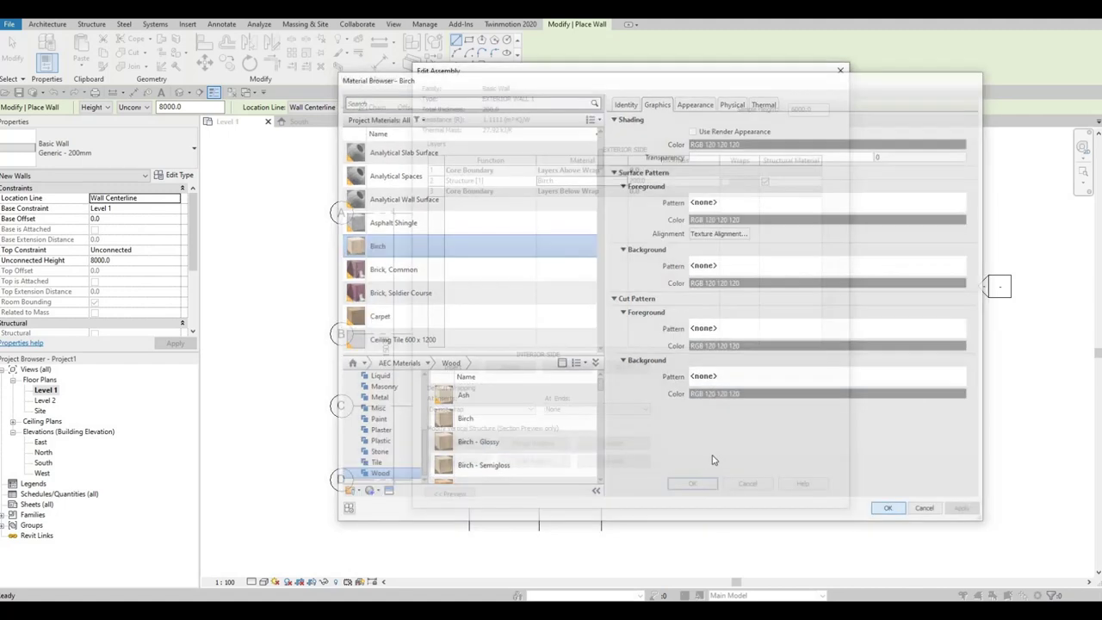
pyautogui.click(694, 484)
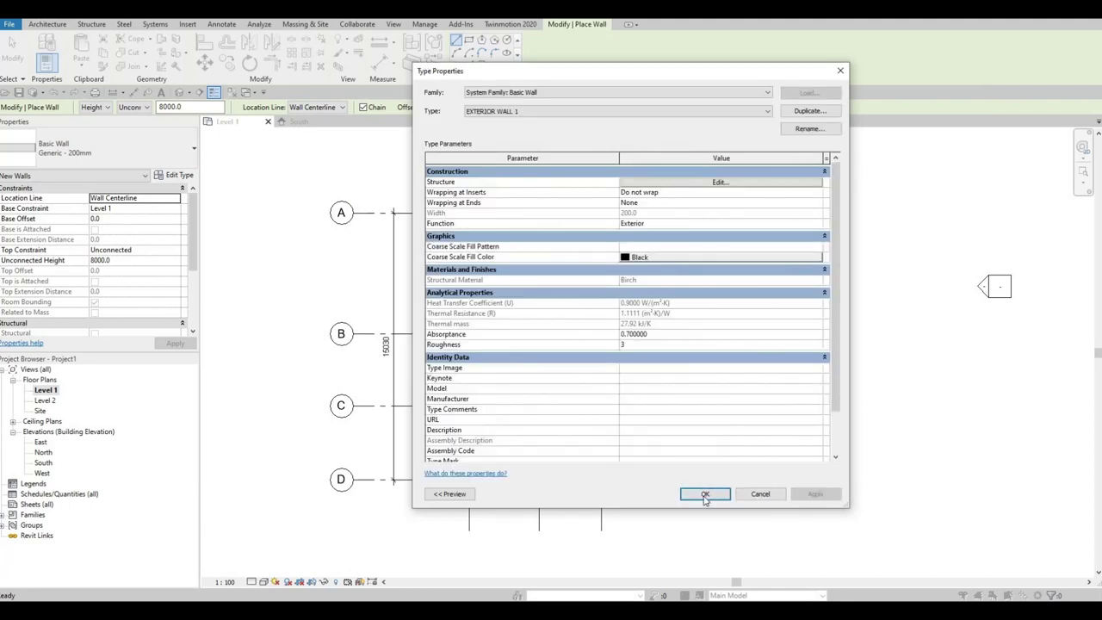
pyautogui.press('Return')
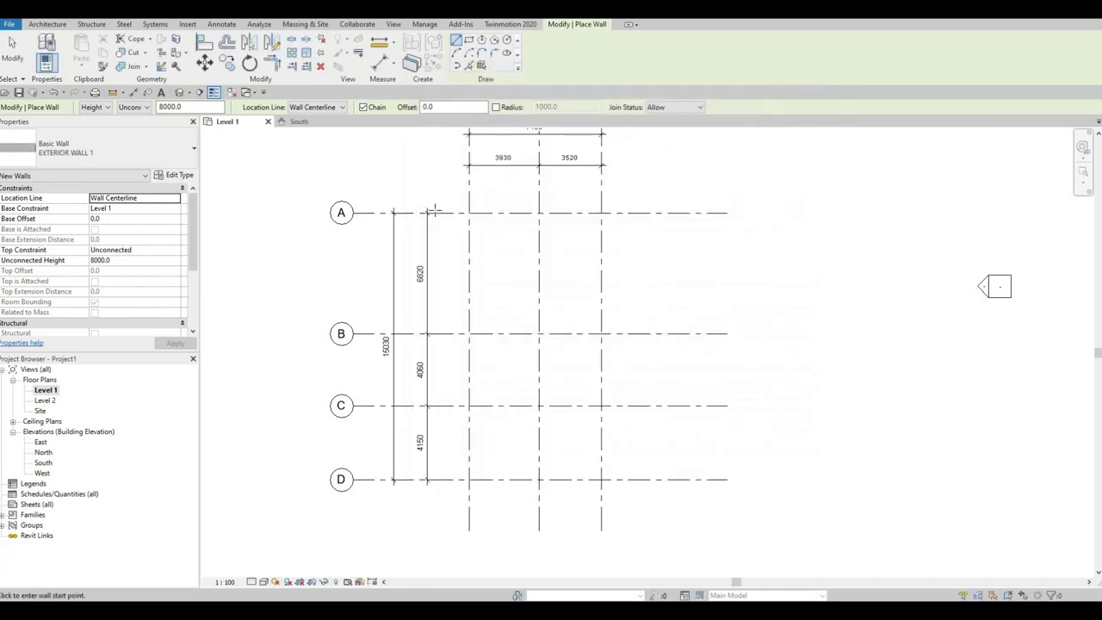
# Step: Set the new walls to be drawn as straight lines with their height up to Level 2
pyautogui.click(469, 42)
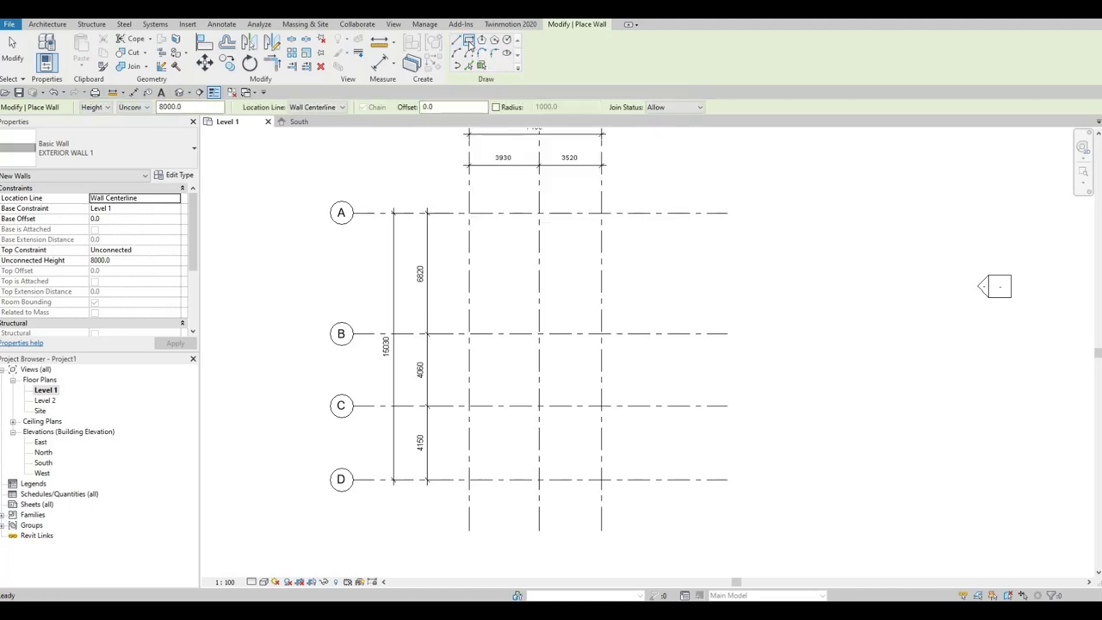
pyautogui.click(457, 41)
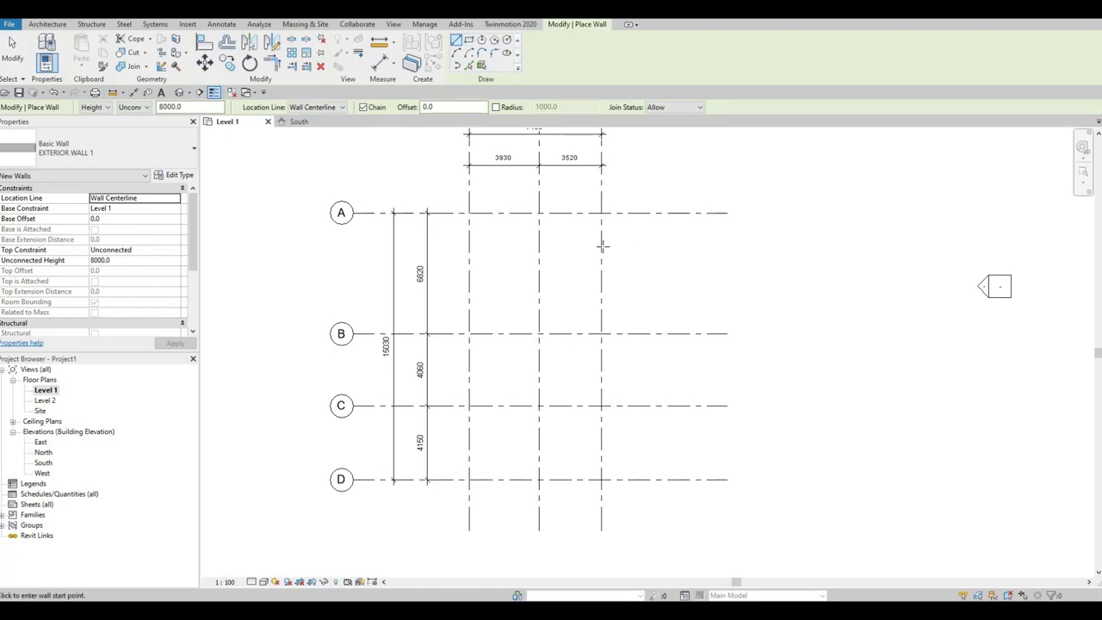
pyautogui.click(147, 108)
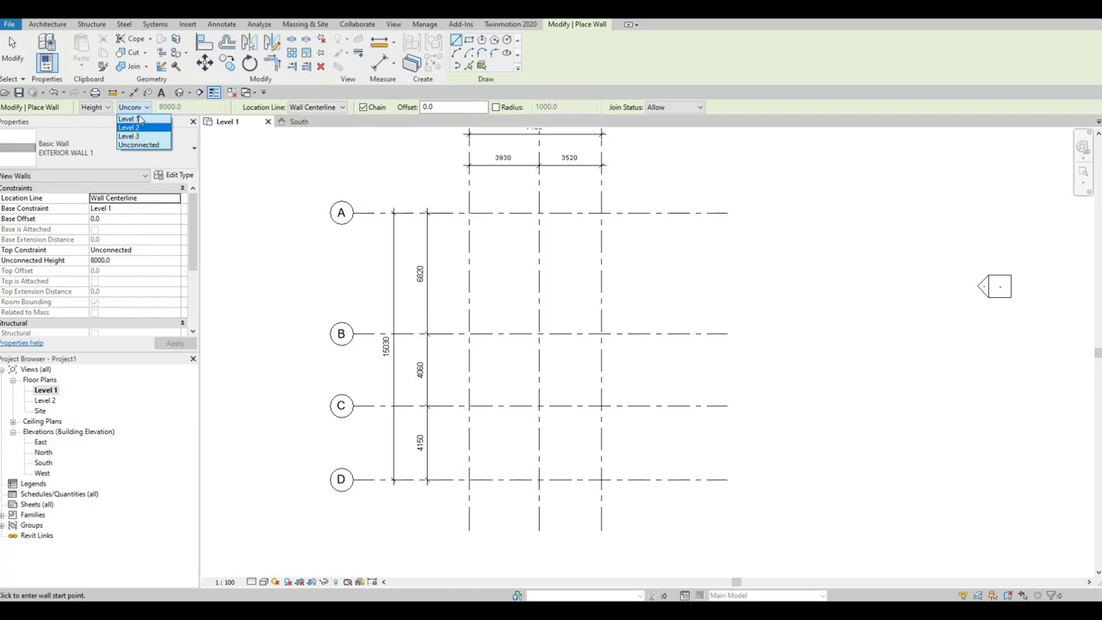
pyautogui.click(136, 127)
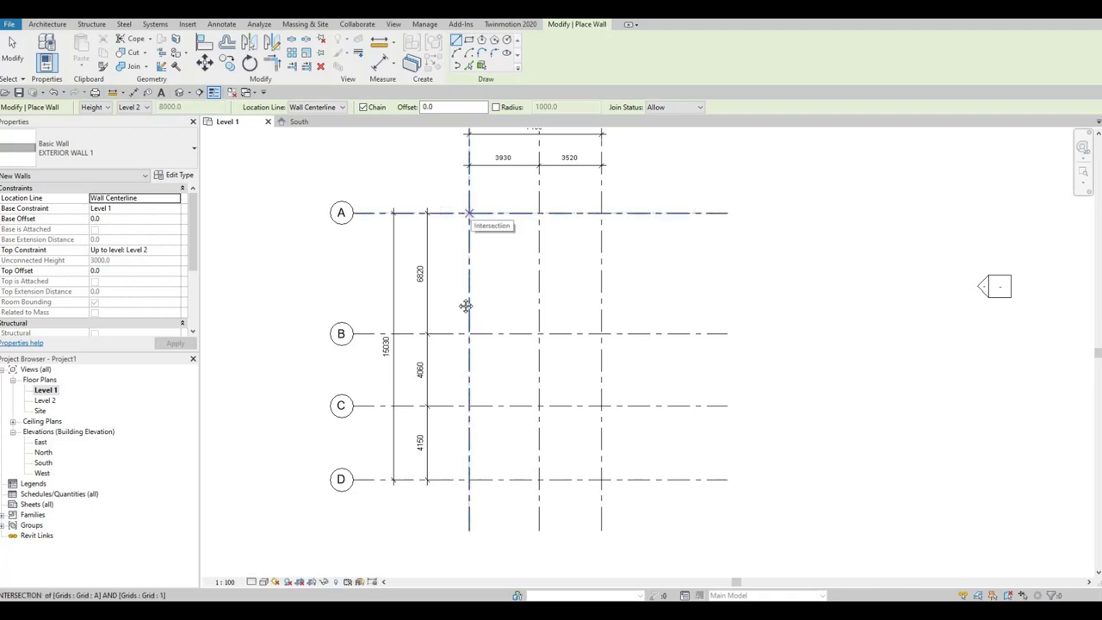
# Step: Draw chained exterior walls along grid A from grid 1 to grid 3 and down grid 3 to grid B
pyautogui.moveTo(471, 218); pyautogui.dragTo(454, 306, button='middle')
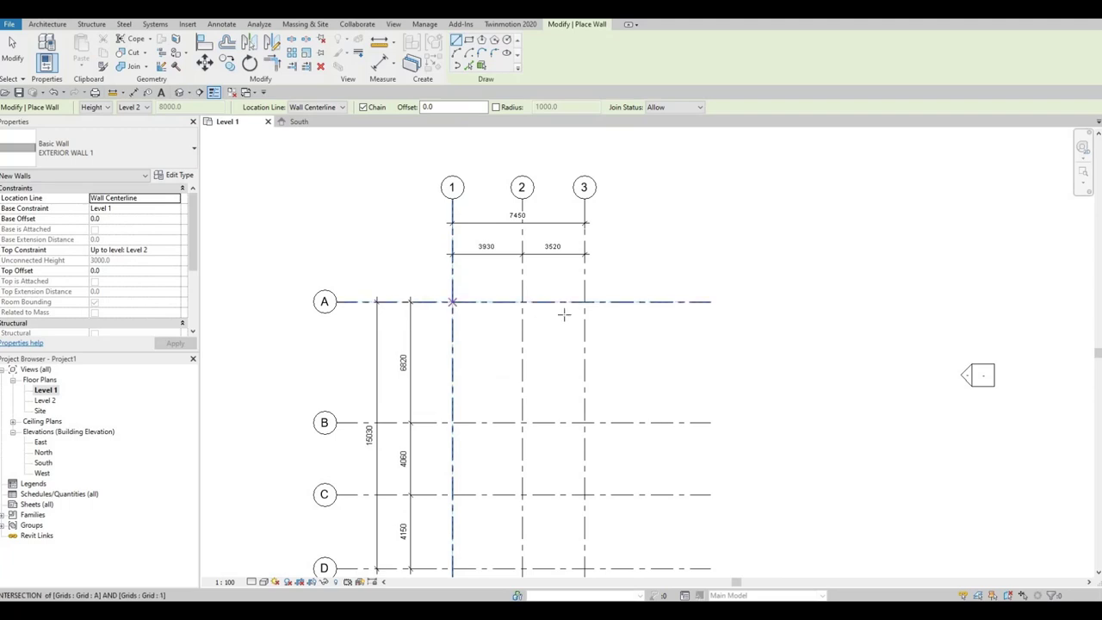
pyautogui.click(453, 301)
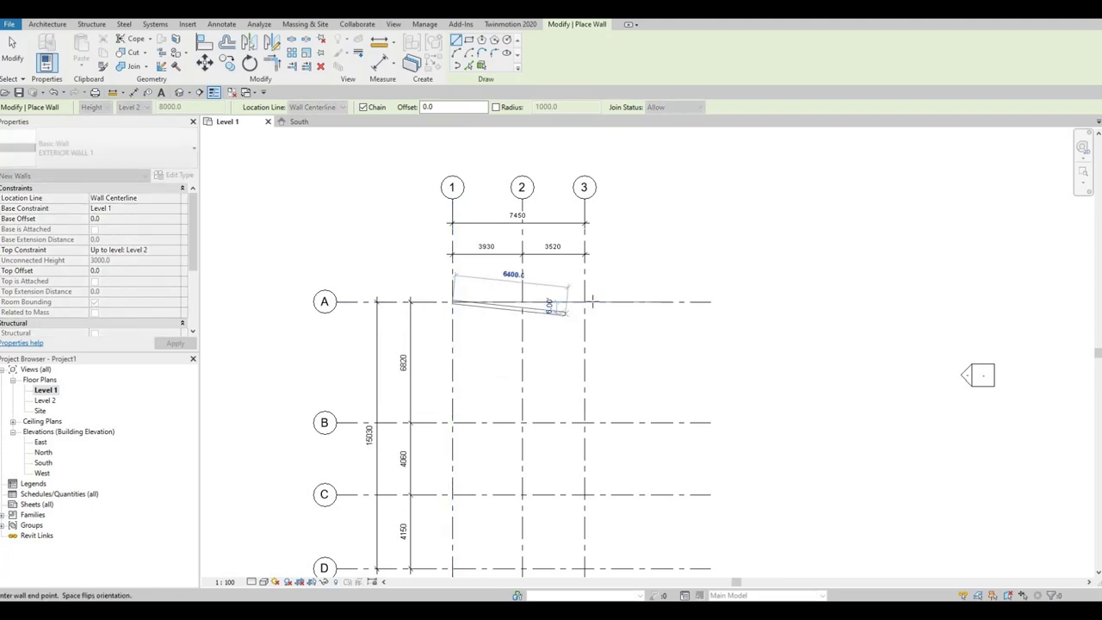
pyautogui.click(585, 301)
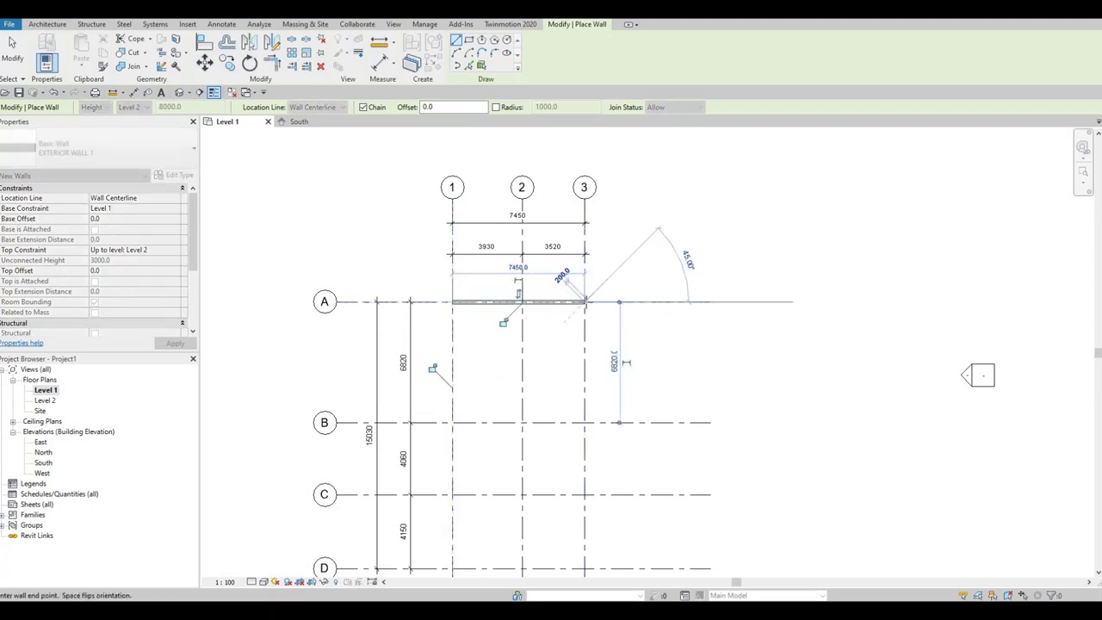
pyautogui.moveTo(585, 254); pyautogui.dragTo(588, 181, button='middle')
pyautogui.moveTo(582, 295); pyautogui.dragTo(586, 209, button='middle')
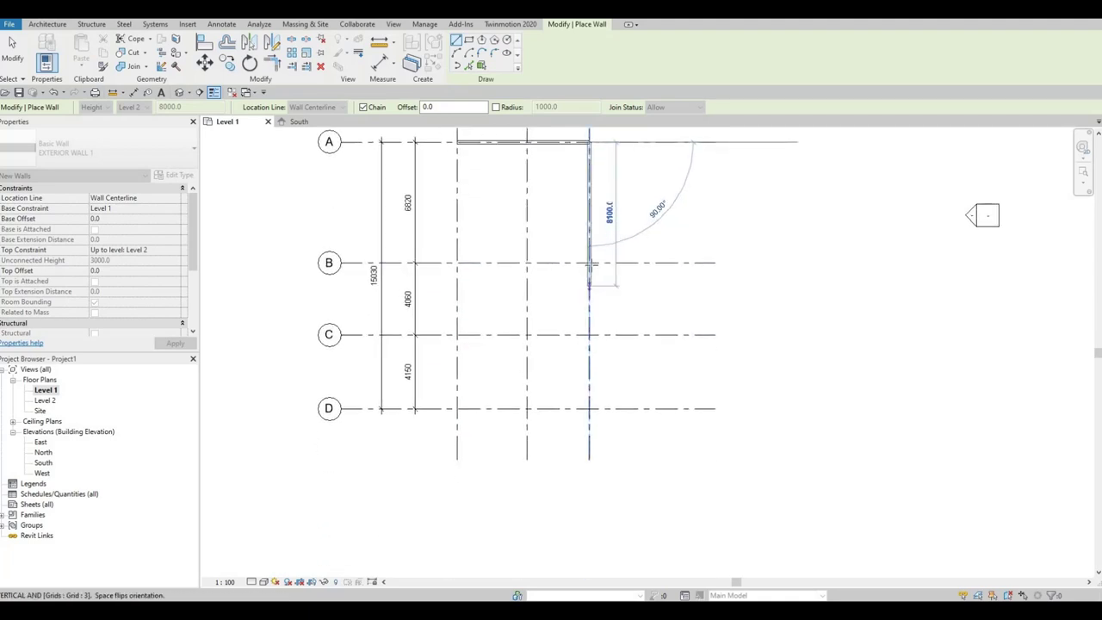
pyautogui.moveTo(590, 263); pyautogui.dragTo(591, 343, button='middle')
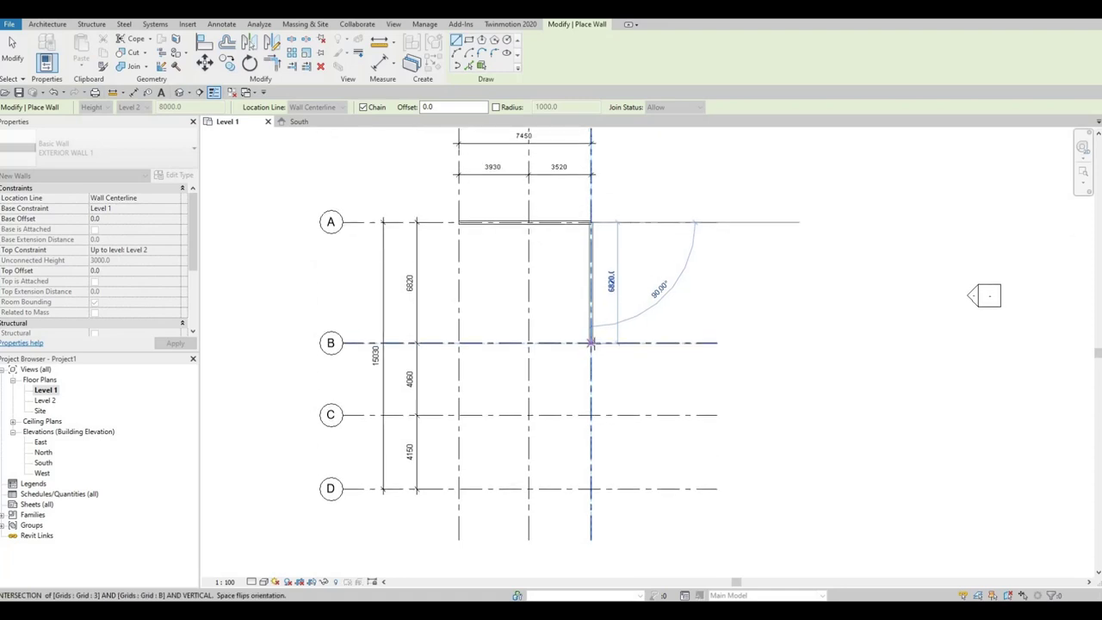
pyautogui.click(590, 343)
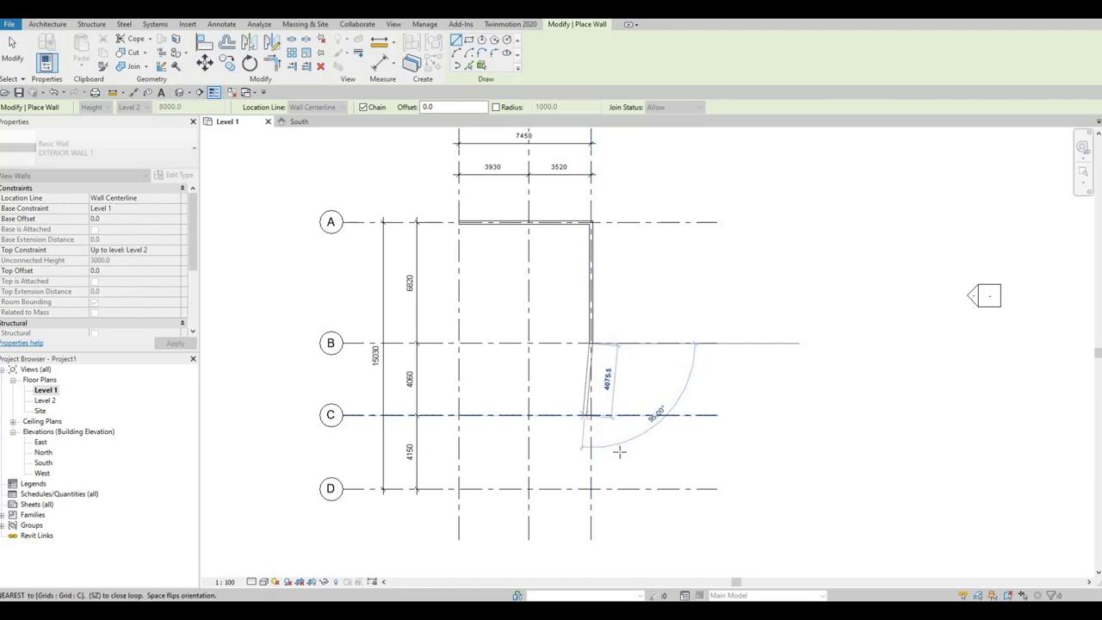
pyautogui.press('Escape')
pyautogui.scroll(2, 594, 413)
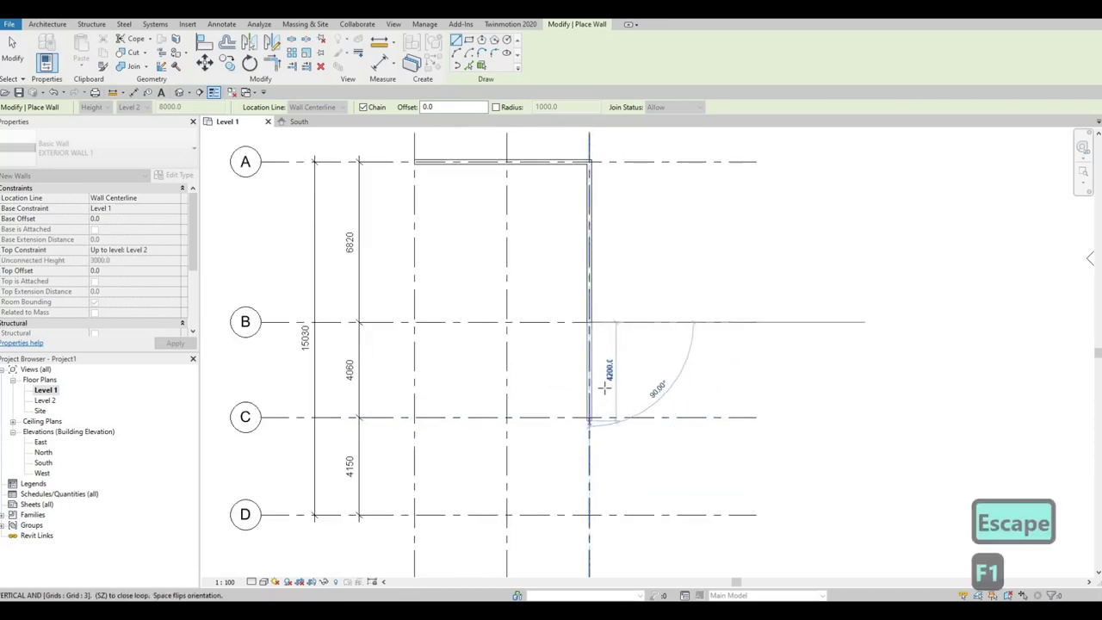
pyautogui.scroll(3, 603, 378)
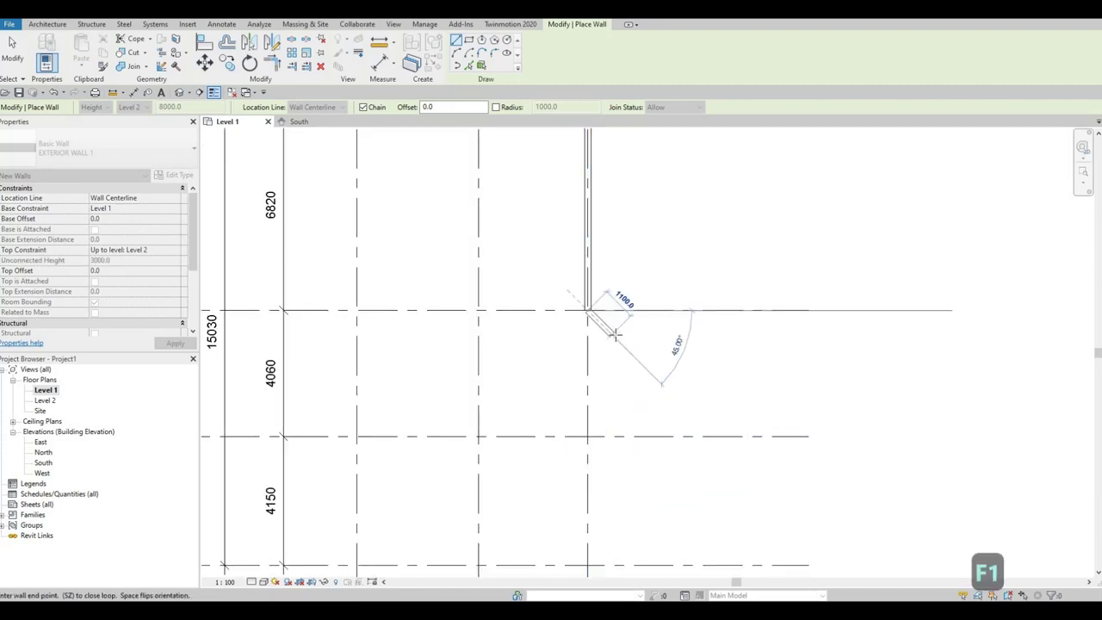
pyautogui.scroll(-3, 620, 370)
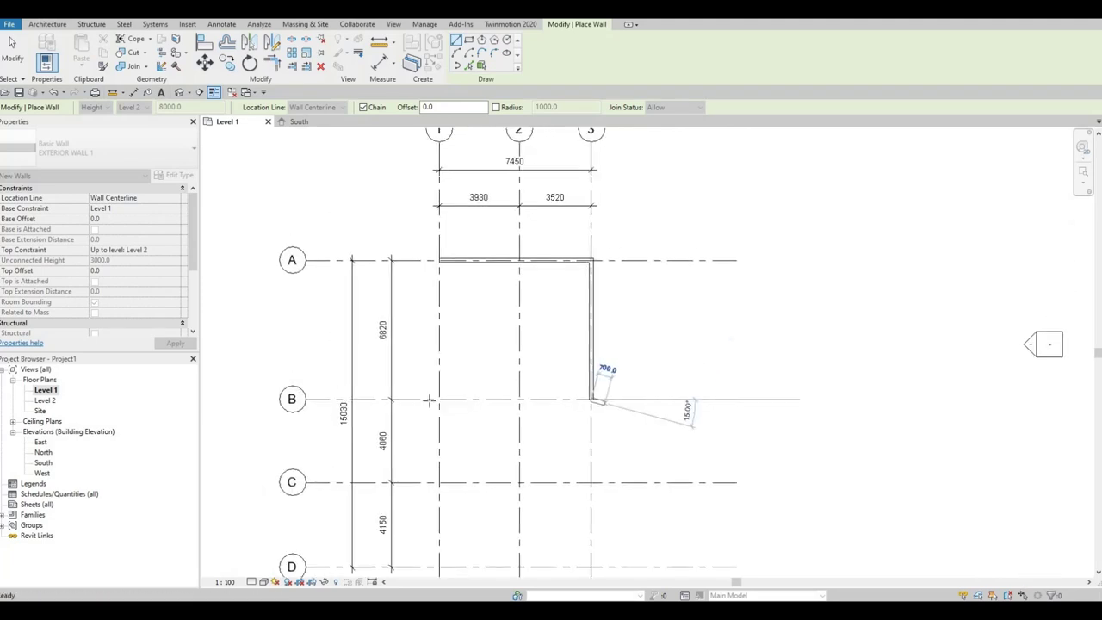
# Step: Continue the exterior wall 3000 along grid 3 below grid B, then horizontally to grid 2
pyautogui.scroll(4, 594, 448)
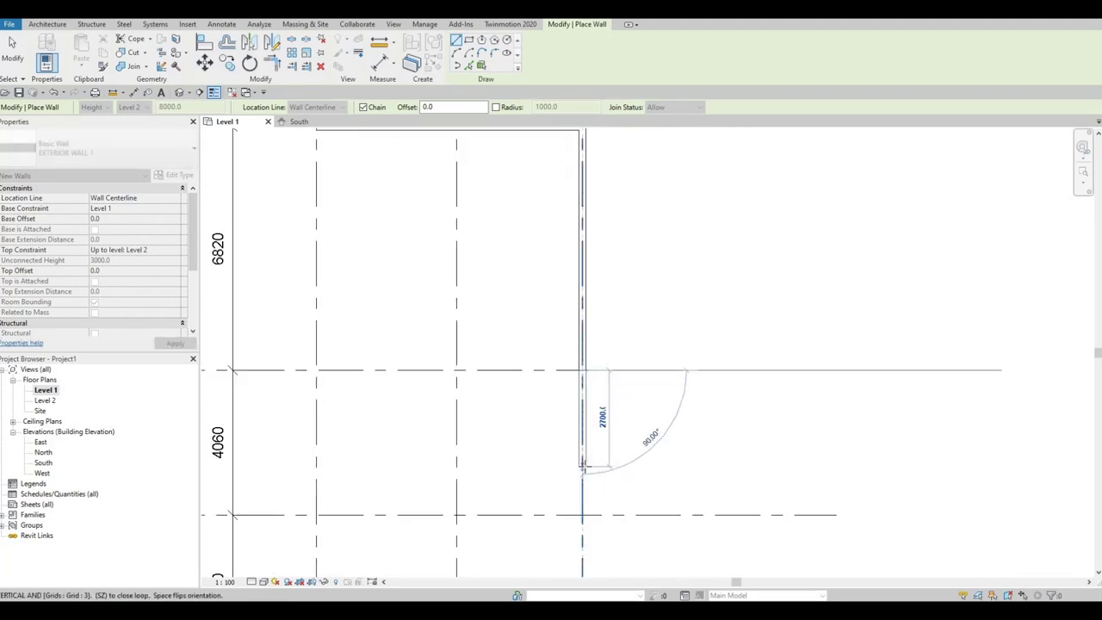
pyautogui.write('3000')
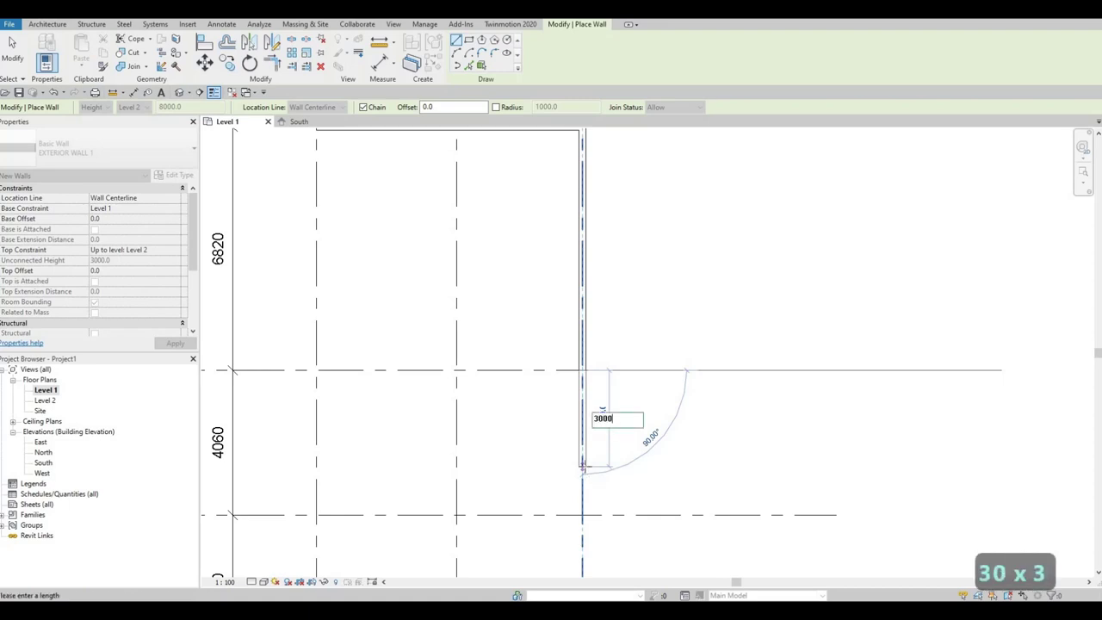
pyautogui.press('Return')
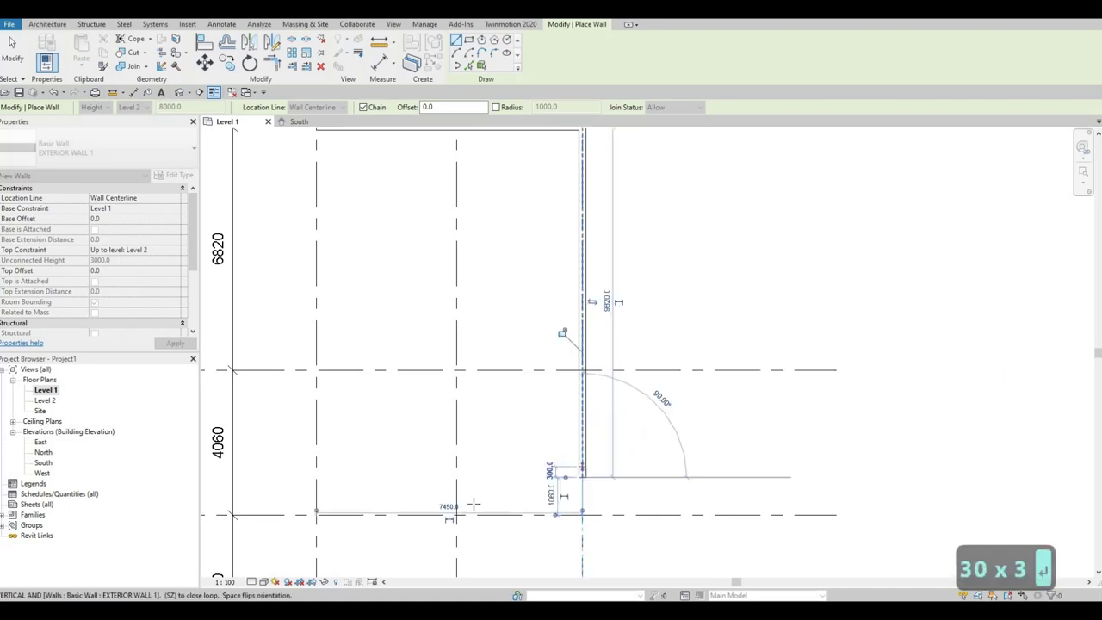
pyautogui.scroll(-1, 620, 451)
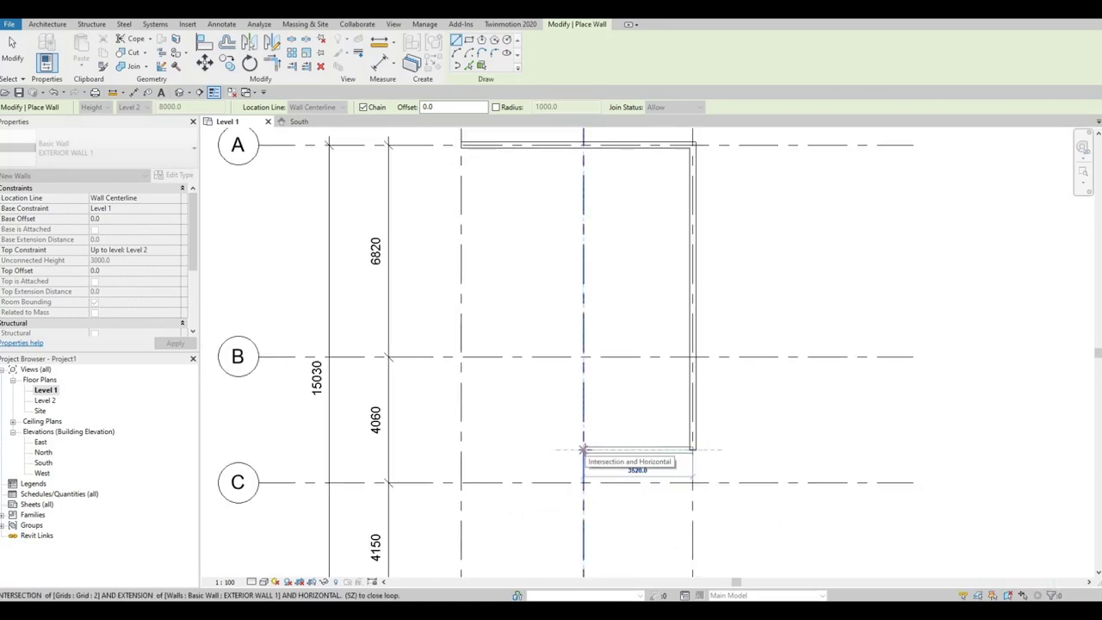
pyautogui.scroll(-1, 584, 449)
pyautogui.scroll(-1, 584, 449)
pyautogui.scroll(1, 584, 450)
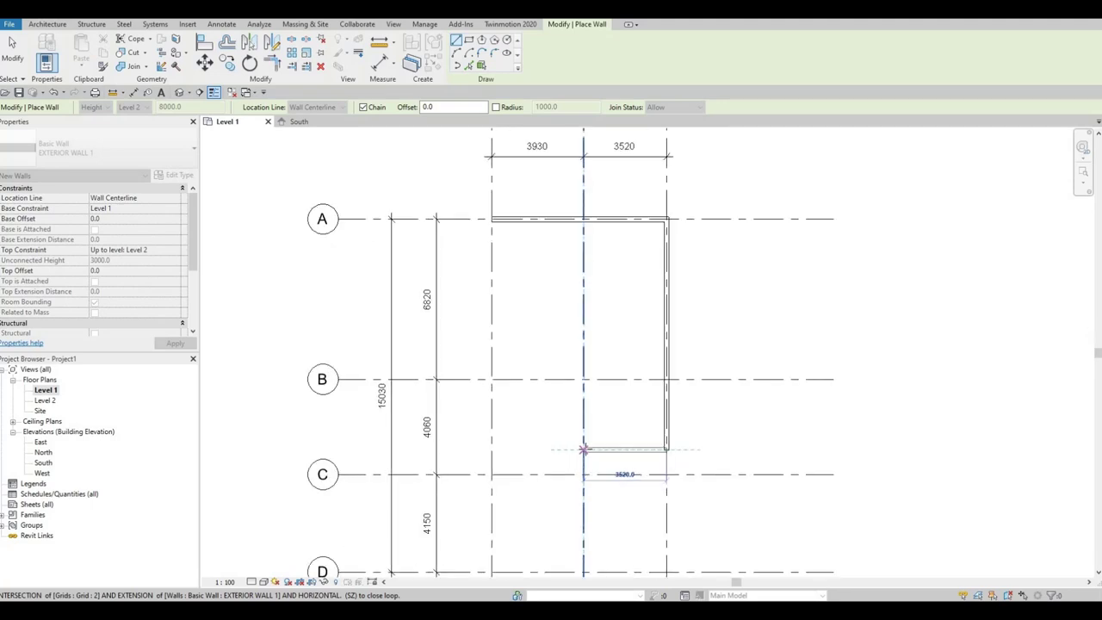
pyautogui.click(584, 449)
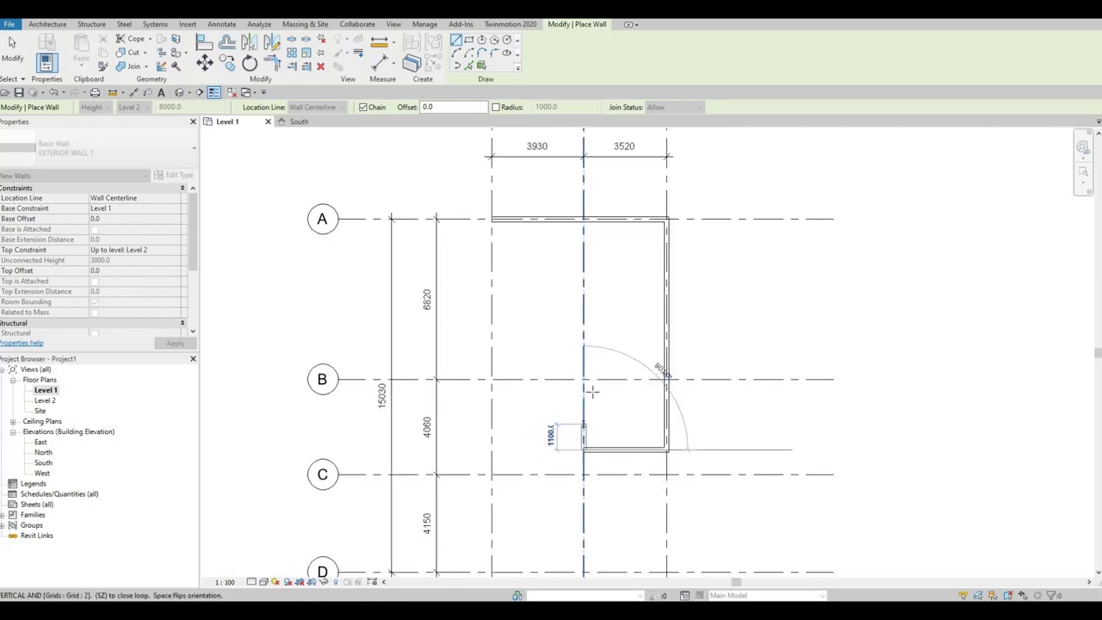
# Step: Draw a 1450 long exterior wall segment up along grid 2 from the last corner
pyautogui.scroll(1, 587, 384)
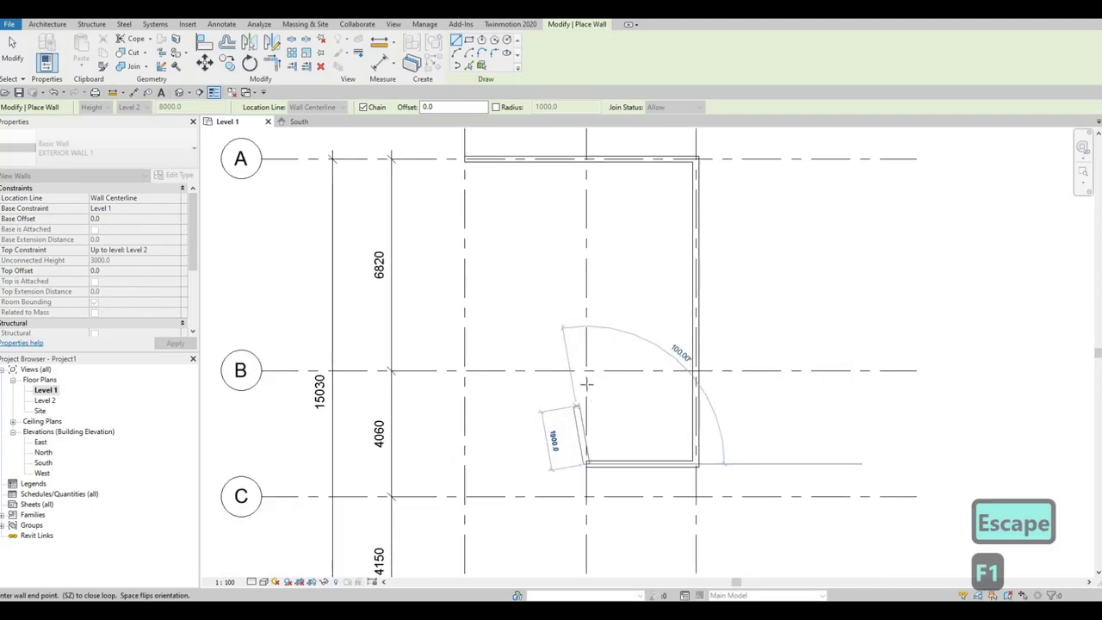
pyautogui.scroll(2, 586, 384)
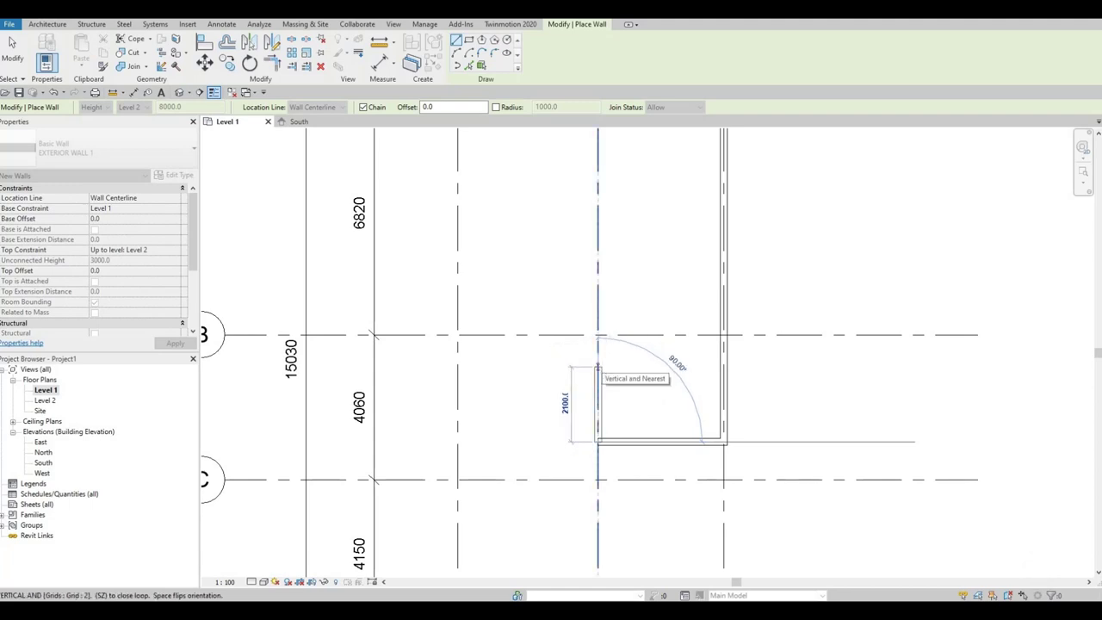
pyautogui.write('1450')
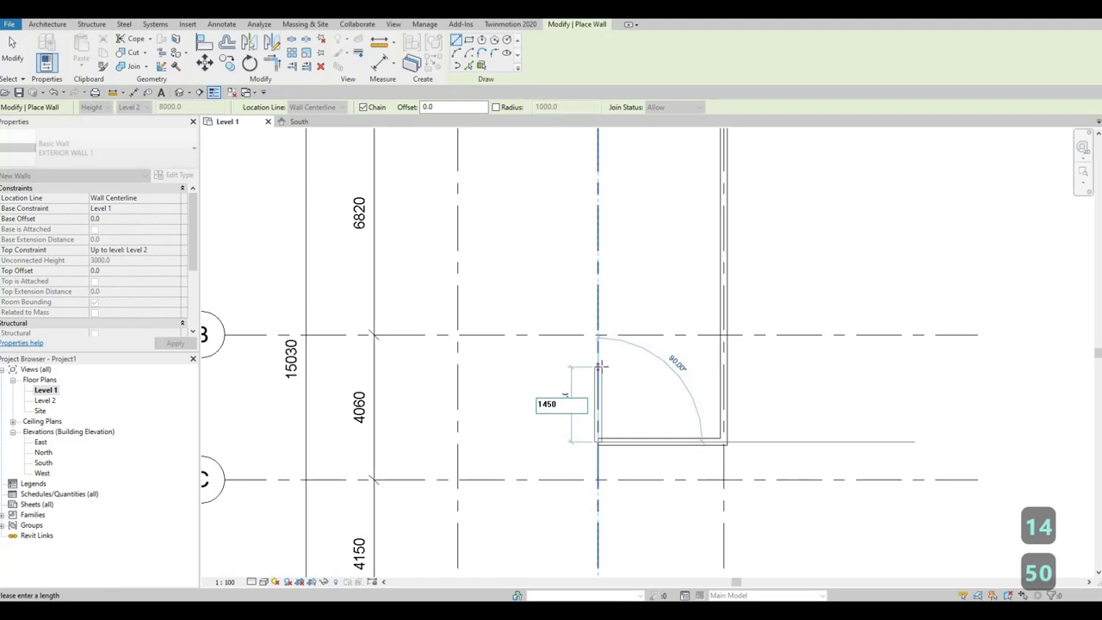
pyautogui.press('Return')
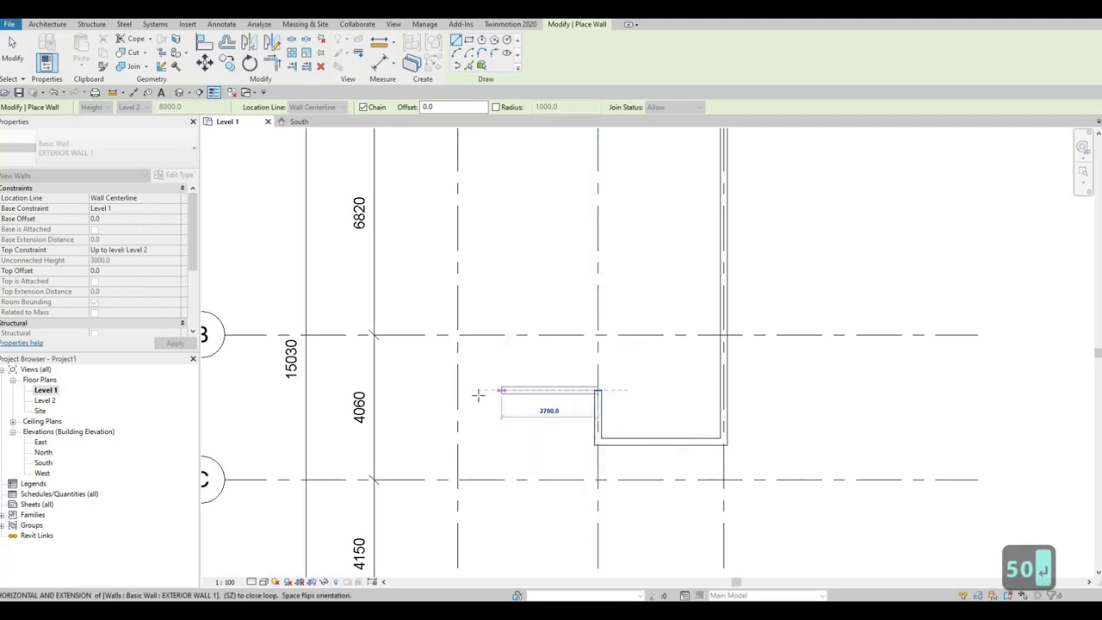
# Step: Run the exterior wall horizontally to grid 1 and up to grid A to close the outline, and end wall drawing
pyautogui.scroll(-4, 475, 394)
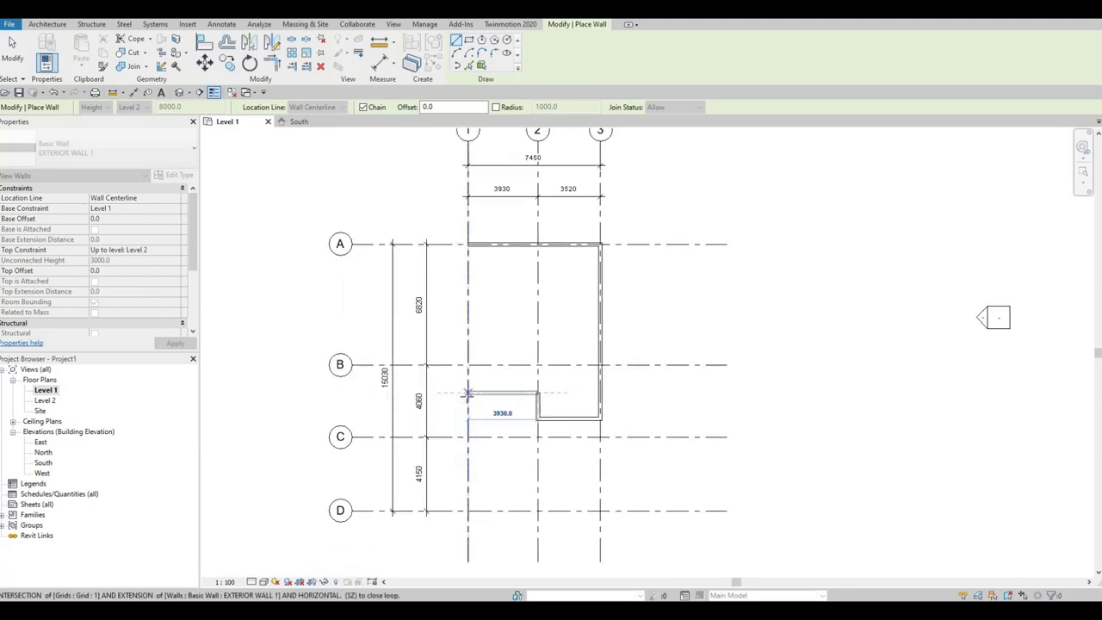
pyautogui.click(468, 394)
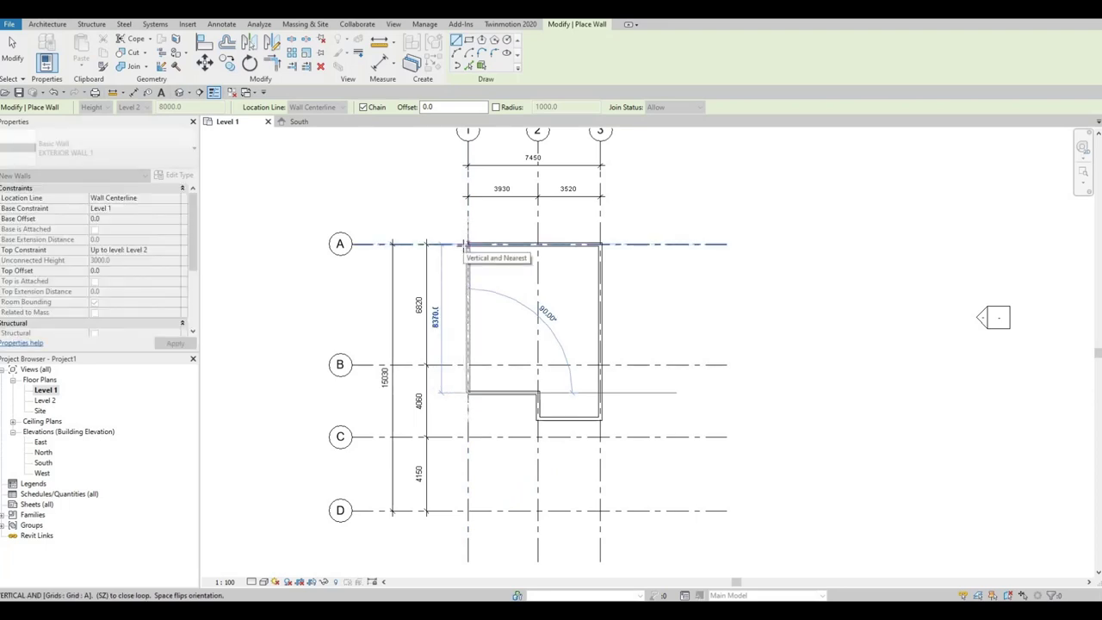
pyautogui.click(467, 246)
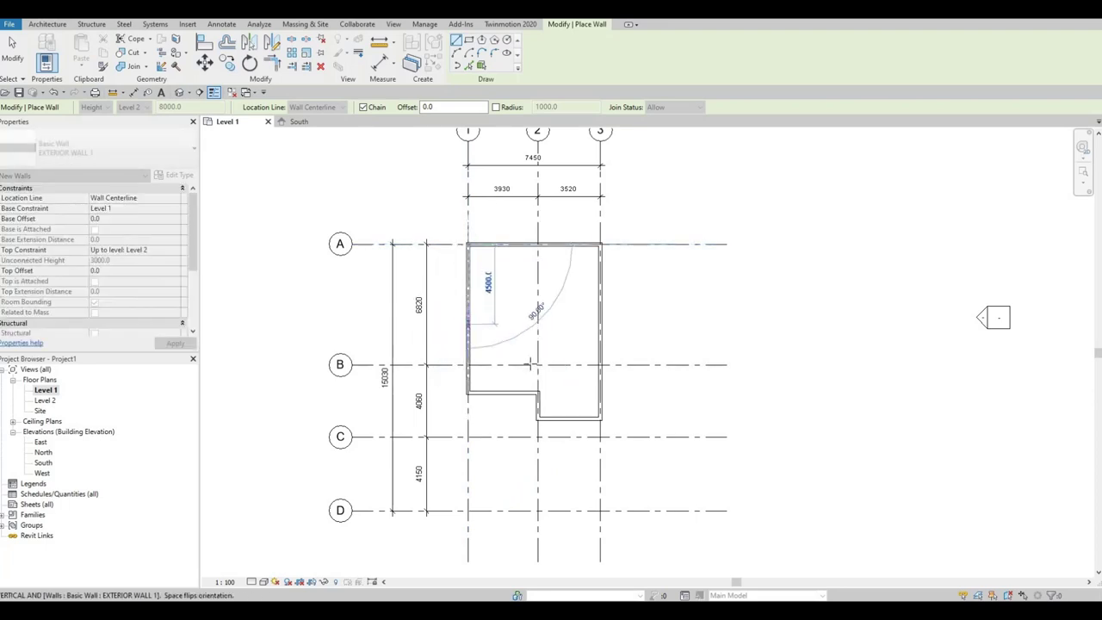
pyautogui.press('Escape')
pyautogui.press('Escape')
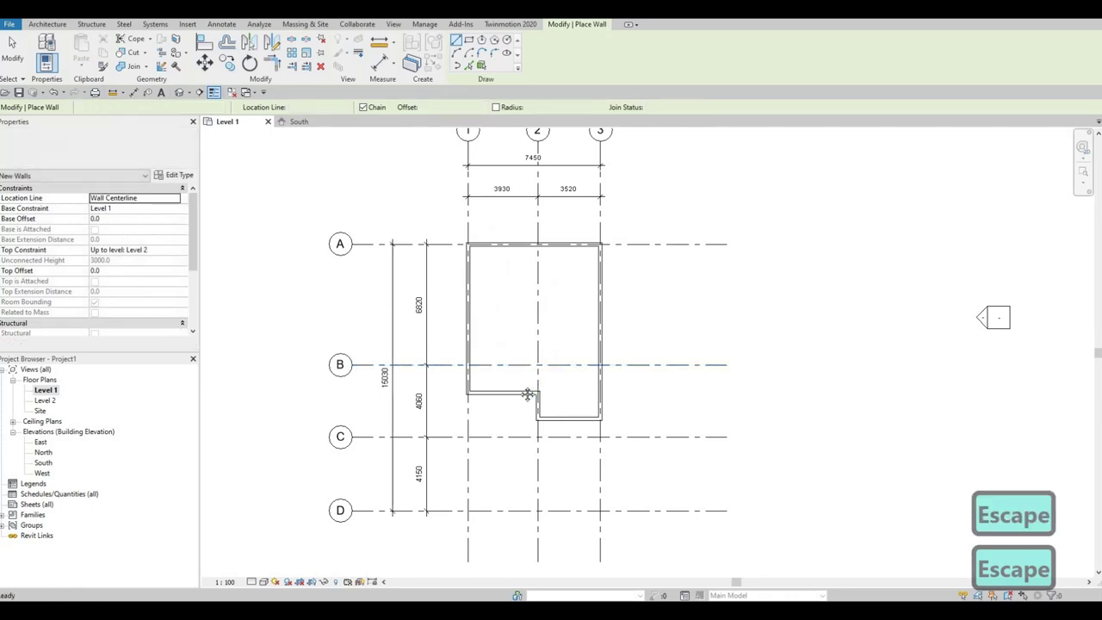
# Step: Examine the closed exterior wall outline against the column grid in the Level 1 plan
pyautogui.moveTo(533, 357); pyautogui.dragTo(531, 388, button='middle')
pyautogui.scroll(3, 521, 367)
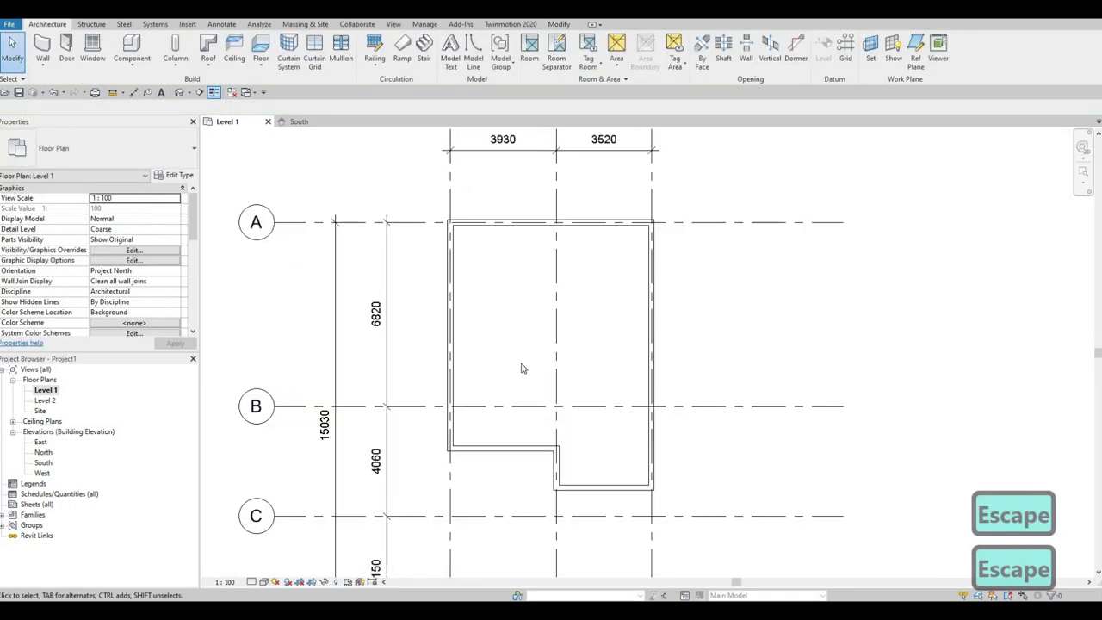
pyautogui.scroll(-3, 522, 412)
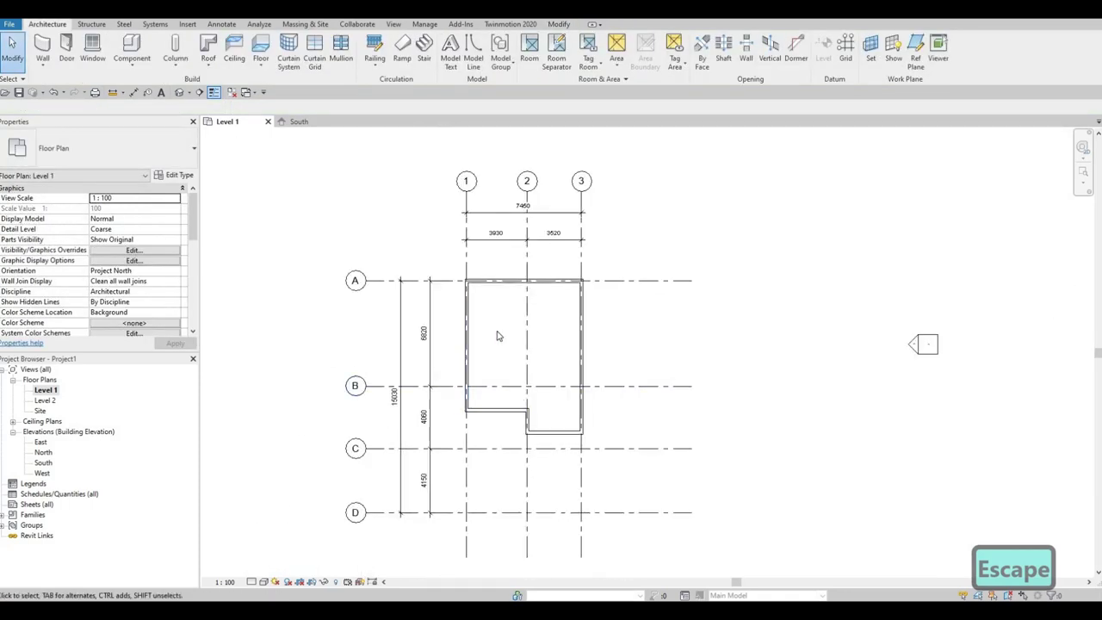
pyautogui.scroll(2, 487, 354)
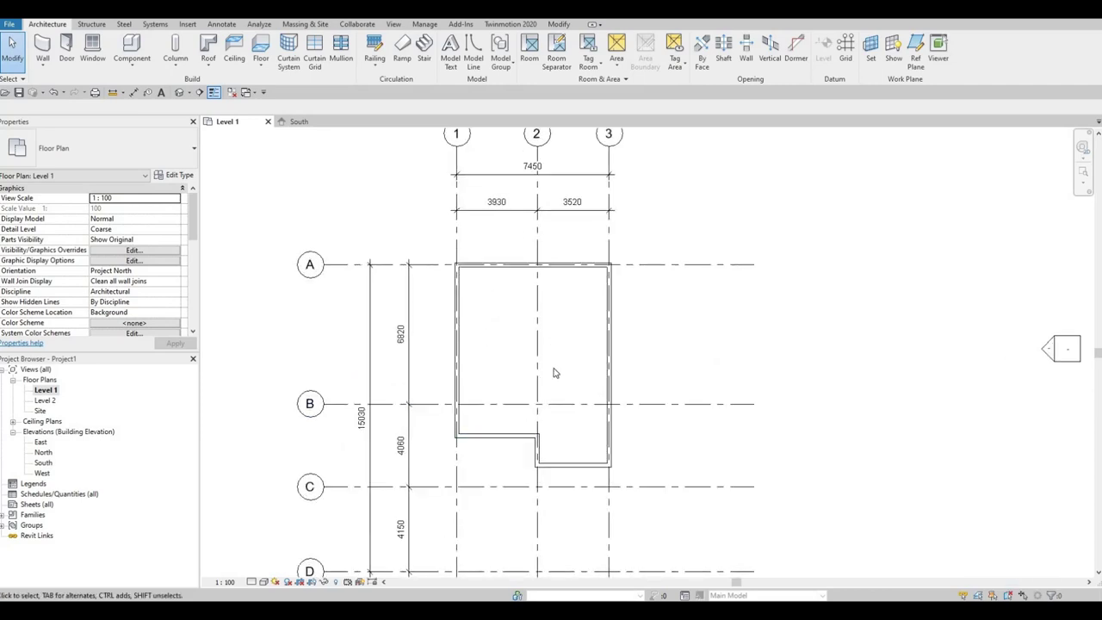
pyautogui.press('F1')
pyautogui.moveTo(489, 228); pyautogui.dragTo(483, 339, button='middle')
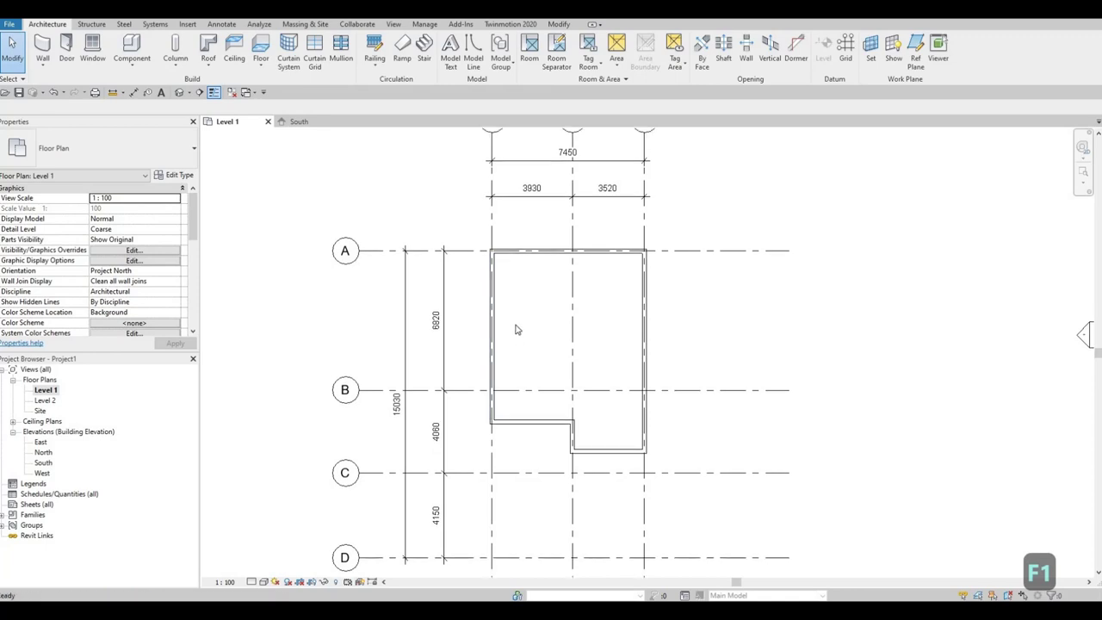
pyautogui.moveTo(526, 350); pyautogui.dragTo(515, 363, button='middle')
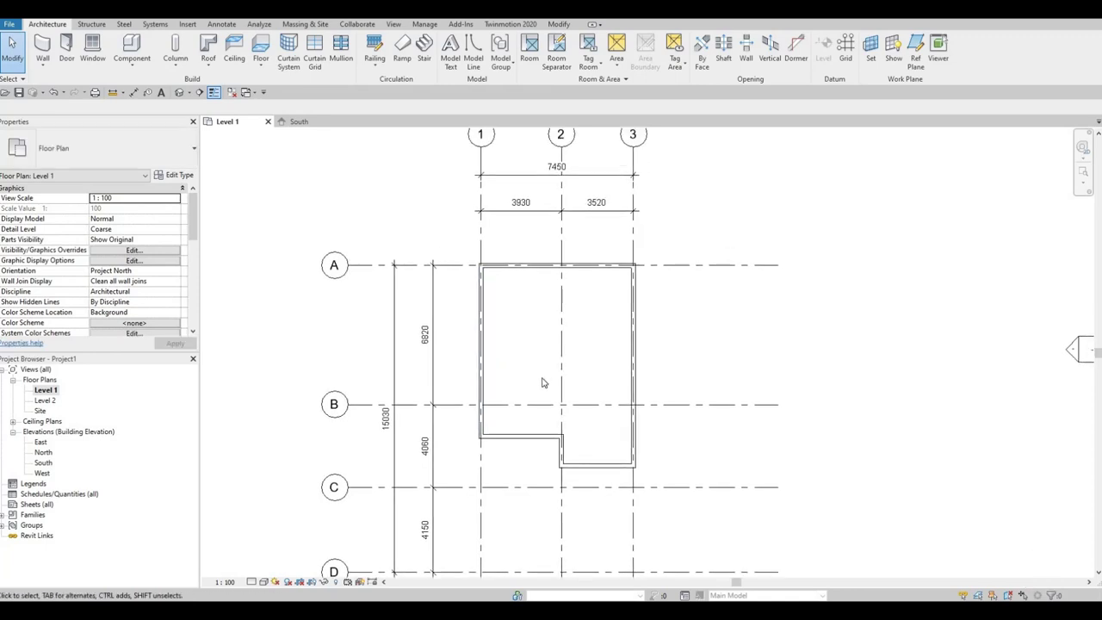
pyautogui.scroll(2, 529, 396)
pyautogui.scroll(-1, 523, 414)
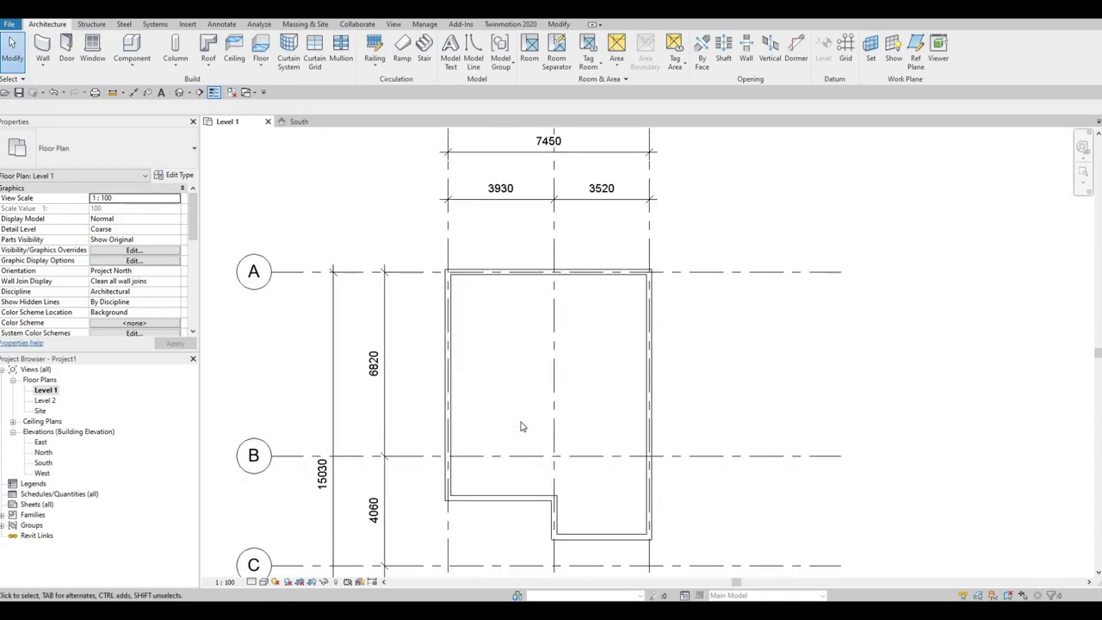
pyautogui.moveTo(408, 344); pyautogui.dragTo(372, 332, button='middle')
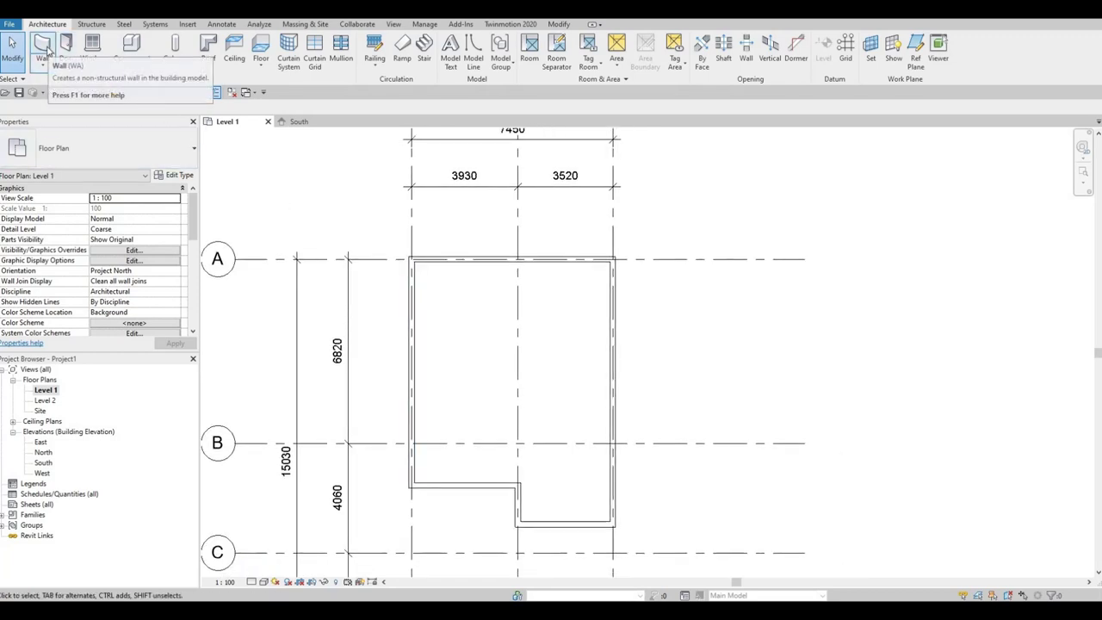
# Step: Start a new wall and duplicate its EXTERIOR WALL 1 type as INTERIOR WALL 1
pyautogui.click(49, 52)
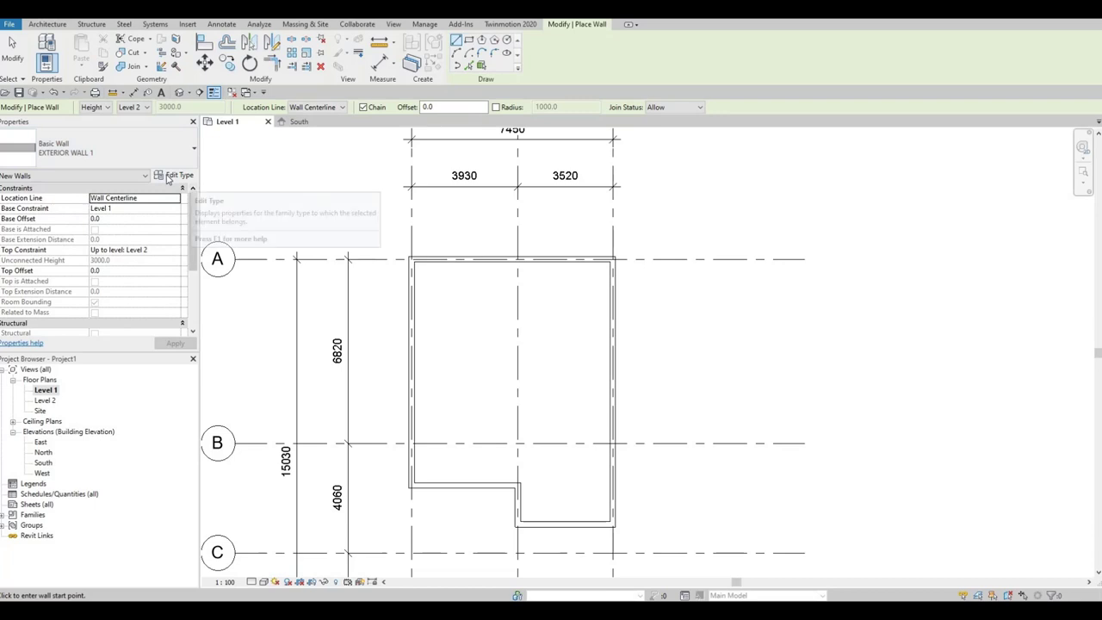
pyautogui.click(178, 175)
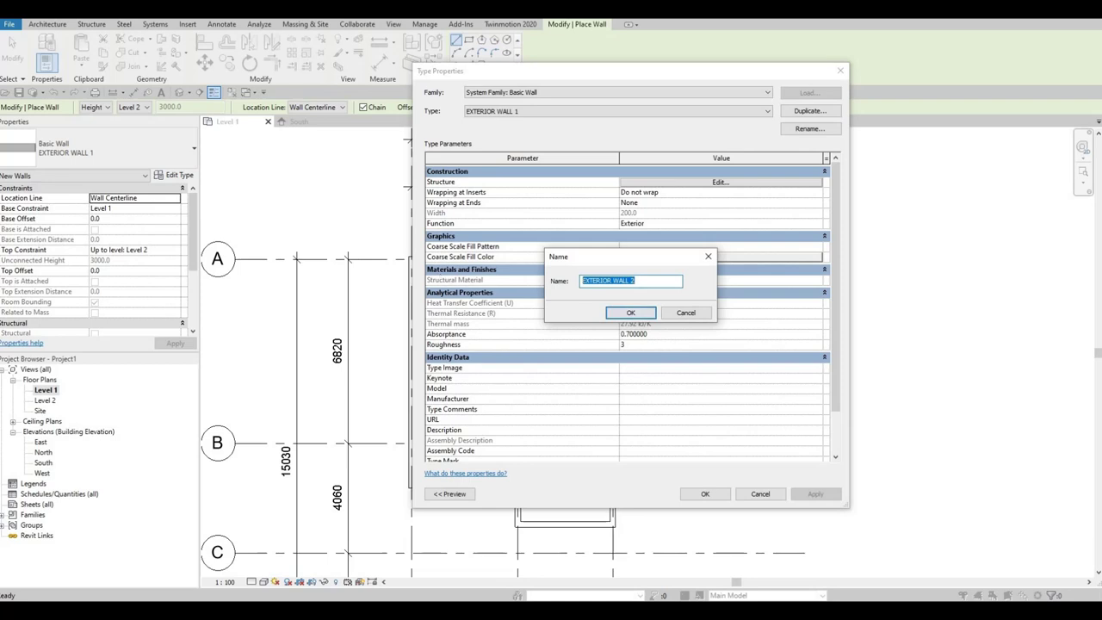
pyautogui.write('INTE')
pyautogui.write('R W')
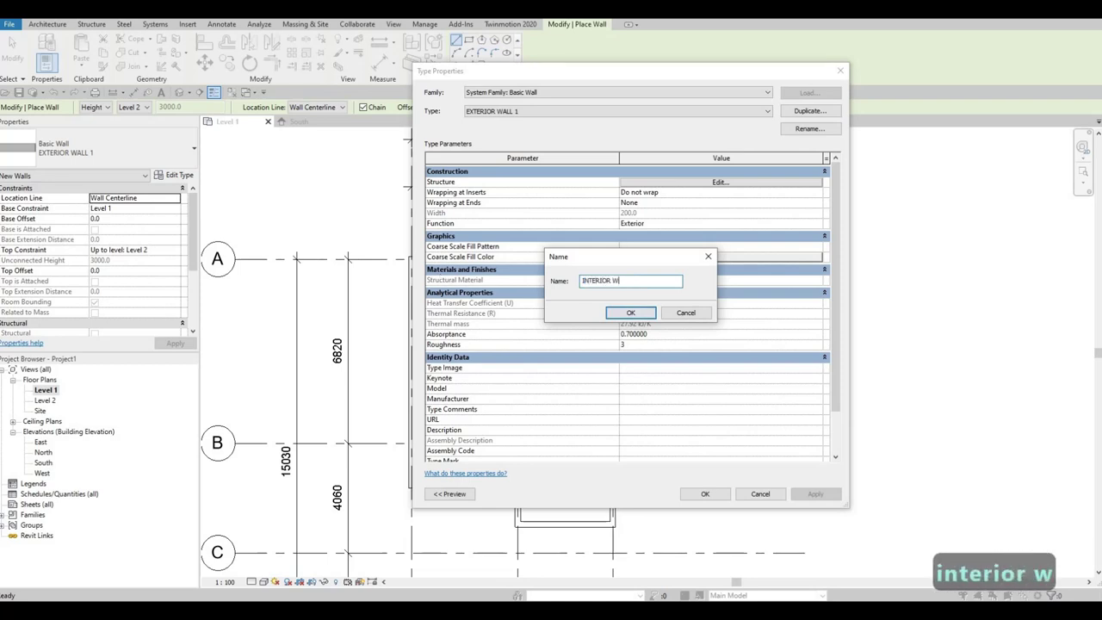
pyautogui.write('ALL 1')
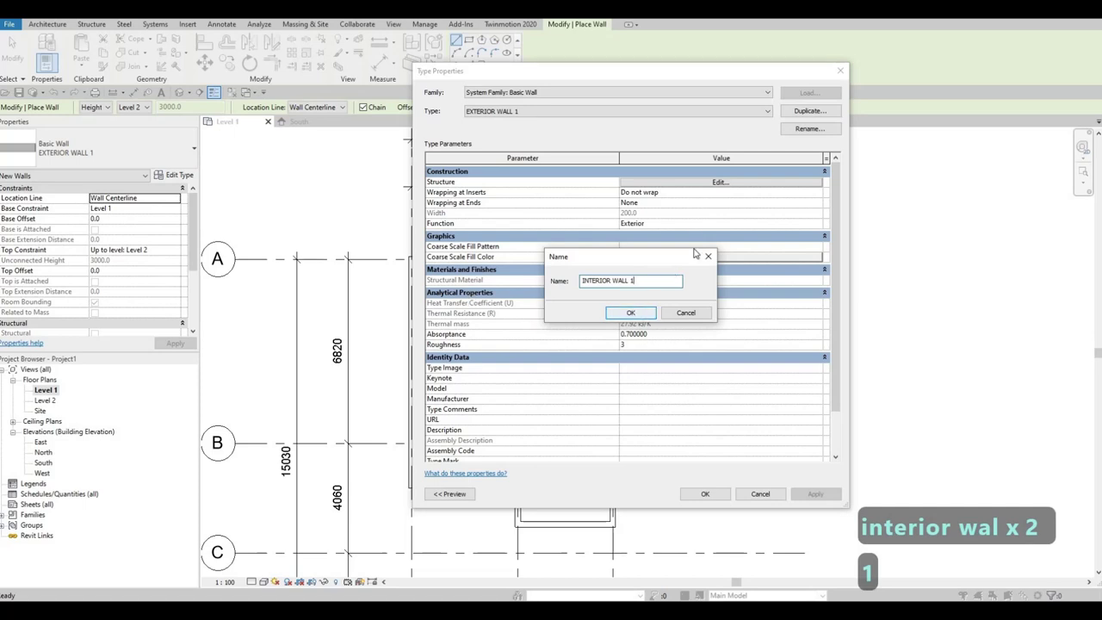
pyautogui.click(638, 315)
# Step: Open the material choice for the interior wall's structure layer and show the Wood category of the AEC Materials library
pyautogui.click(720, 182)
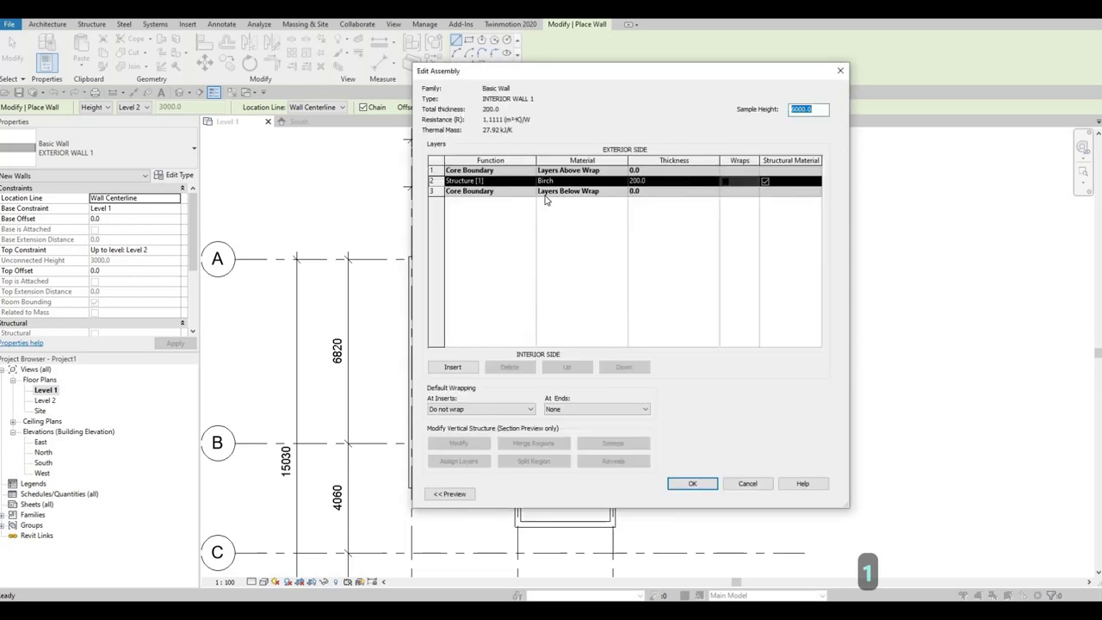
pyautogui.click(623, 181)
pyautogui.click(620, 181)
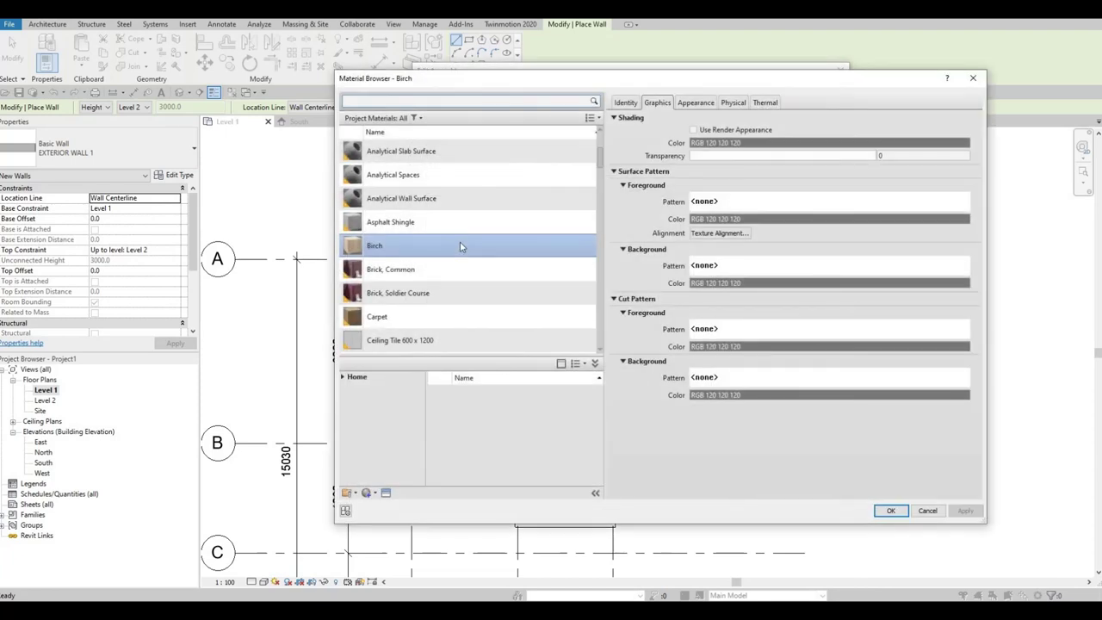
pyautogui.scroll(-3, 443, 270)
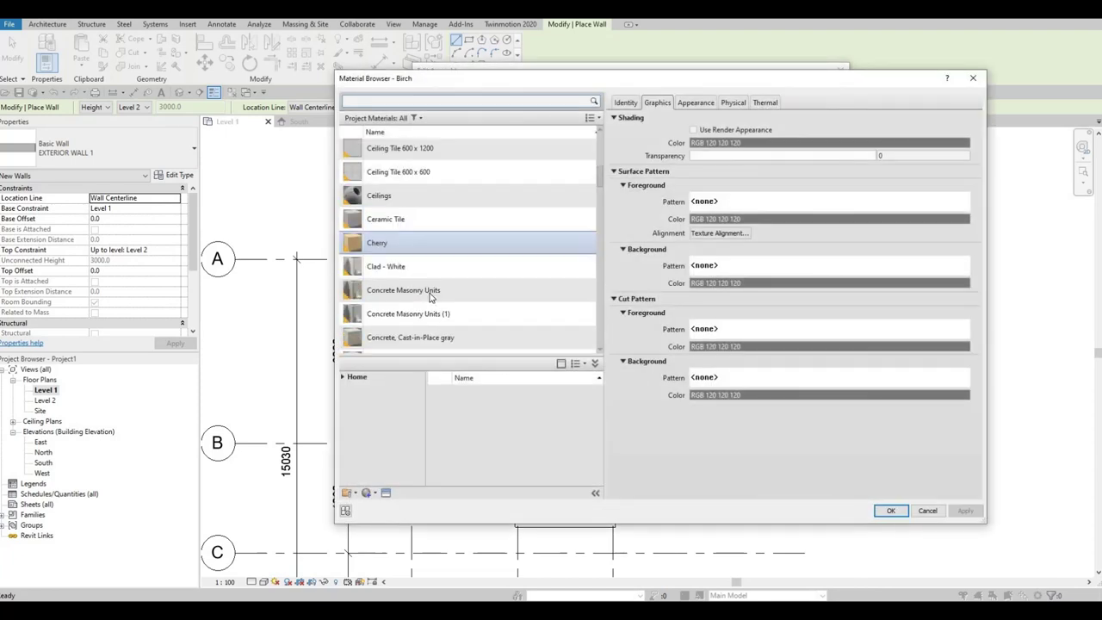
pyautogui.click(341, 377)
pyautogui.doubleClick(380, 398)
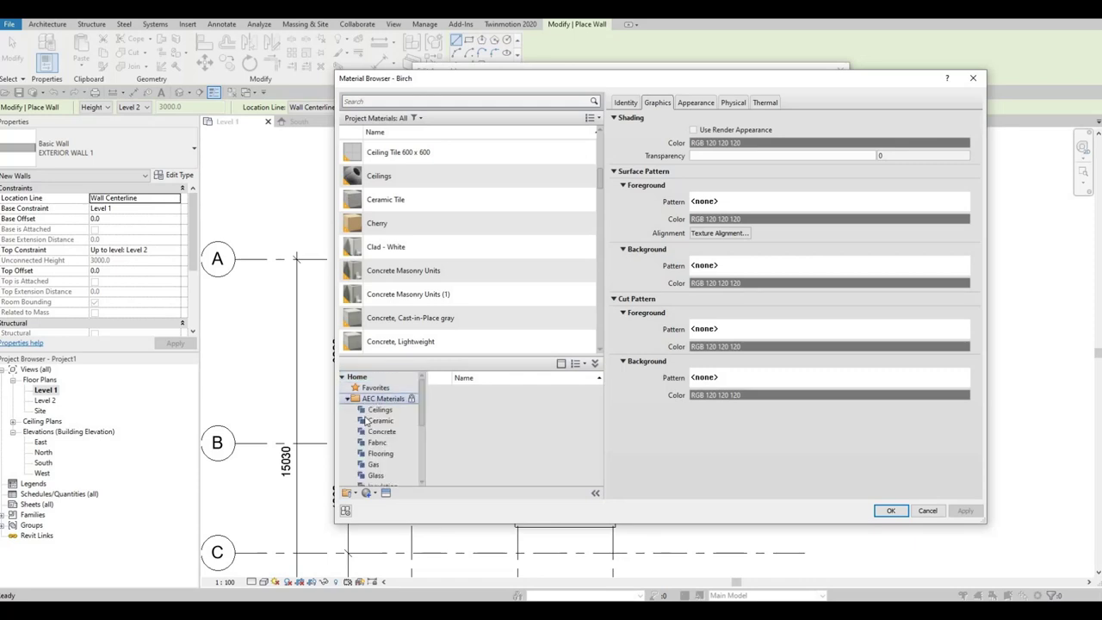
pyautogui.scroll(-2, 366, 426)
pyautogui.scroll(-2, 382, 459)
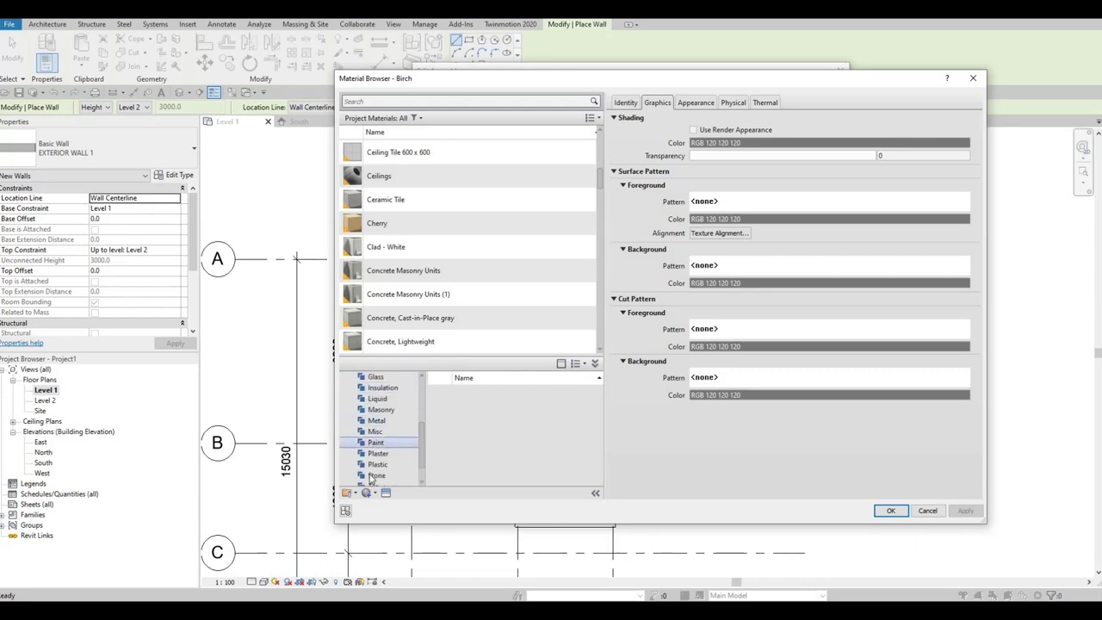
pyautogui.click(377, 475)
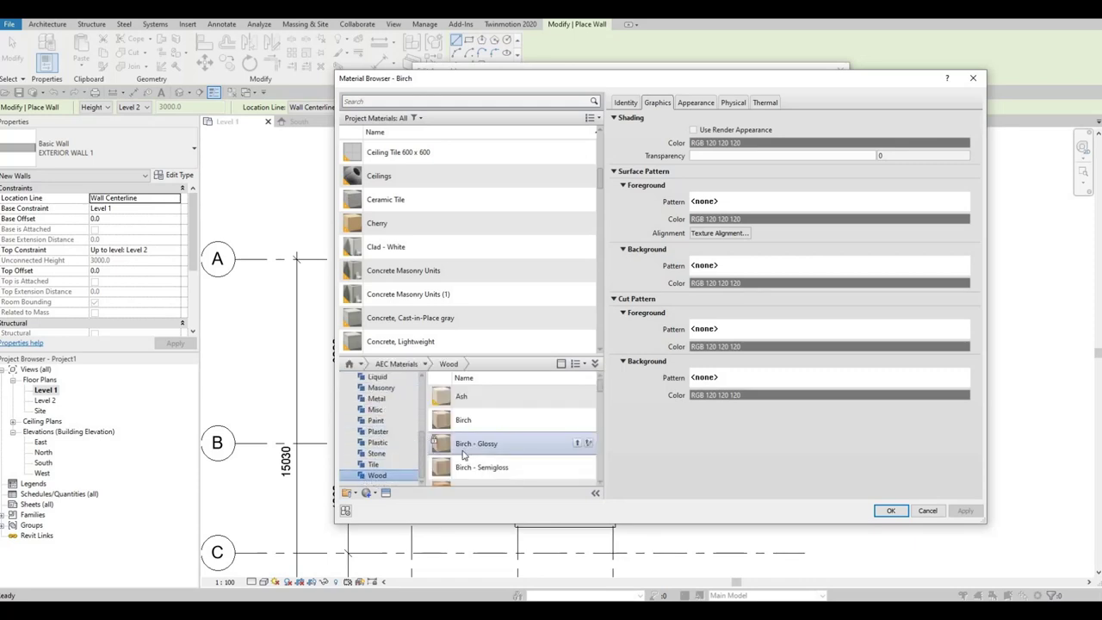
# Step: Add Douglas Fir to the project materials, assign it to the interior wall's structure layer, and accept the wall type
pyautogui.scroll(-2, 487, 457)
pyautogui.scroll(1, 493, 463)
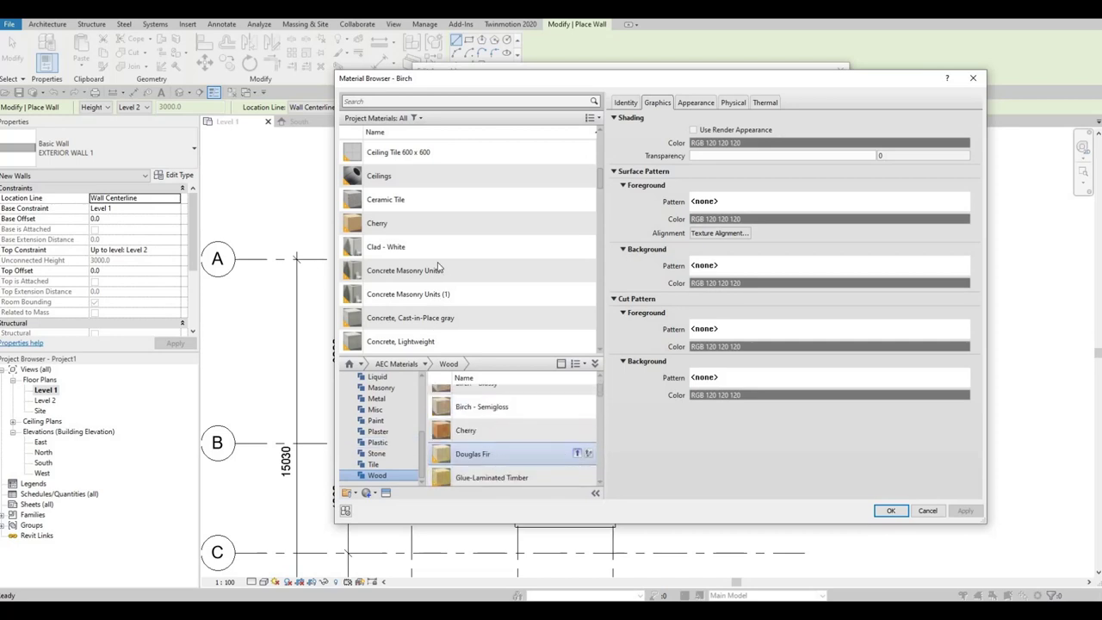
pyautogui.click(577, 453)
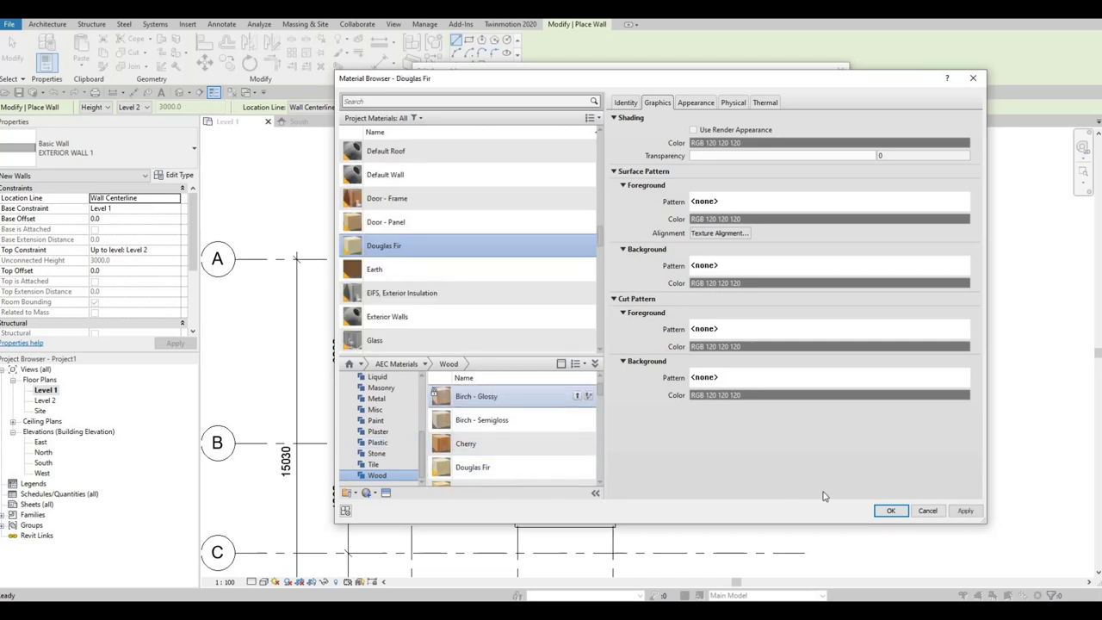
pyautogui.click(892, 510)
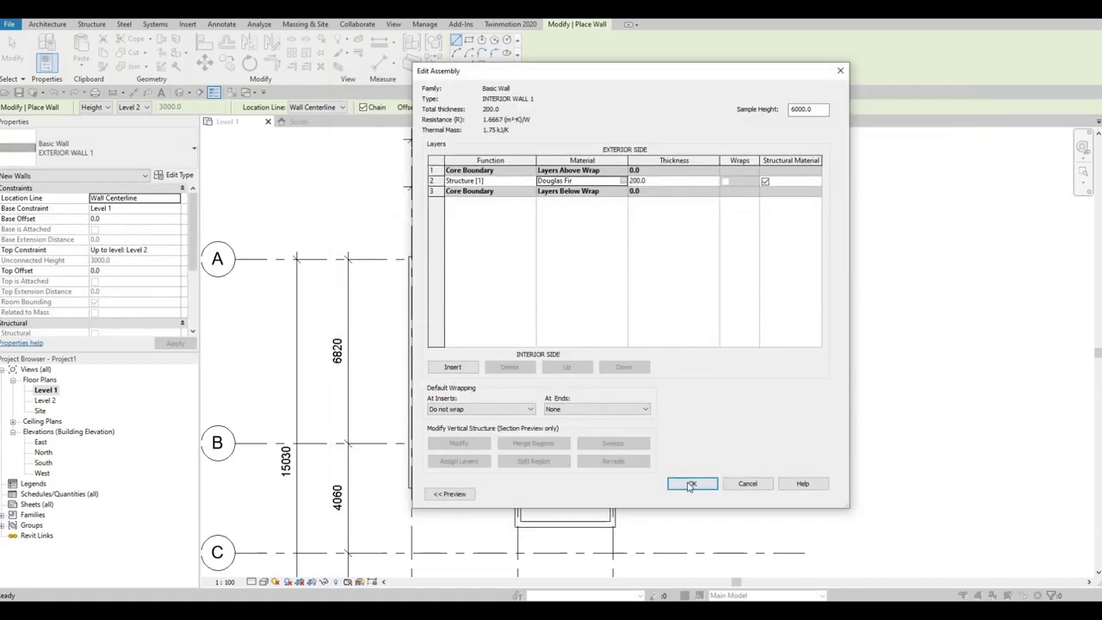
pyautogui.click(693, 485)
pyautogui.press('Return')
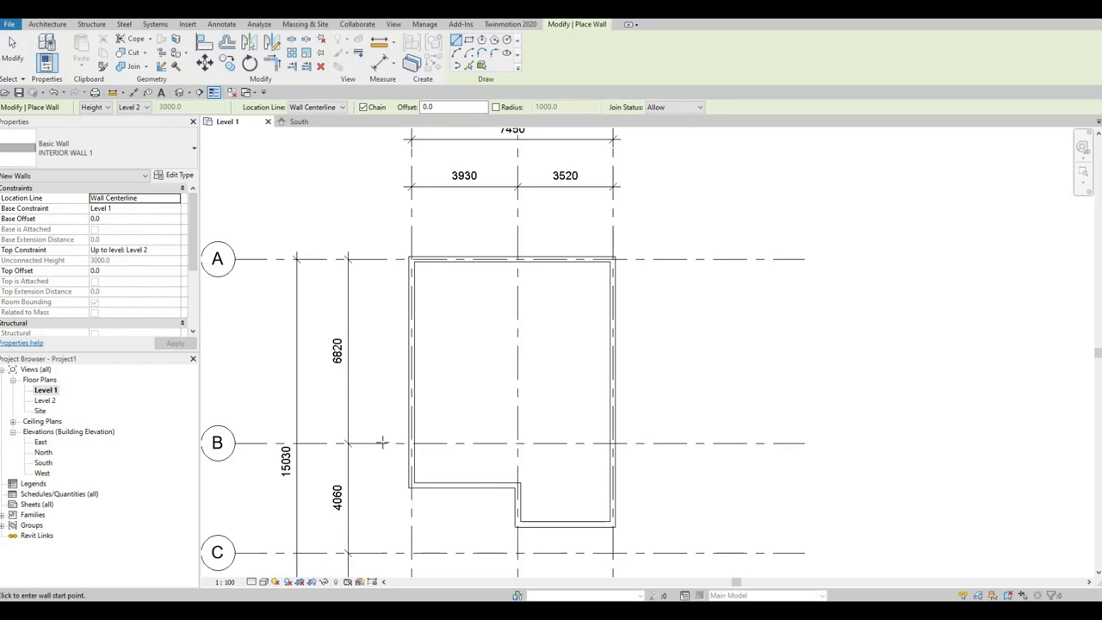
# Step: Draw a 3930 mm INTERIOR WALL 1 segment along grid B from the left exterior wall to grid 2
pyautogui.scroll(2, 396, 442)
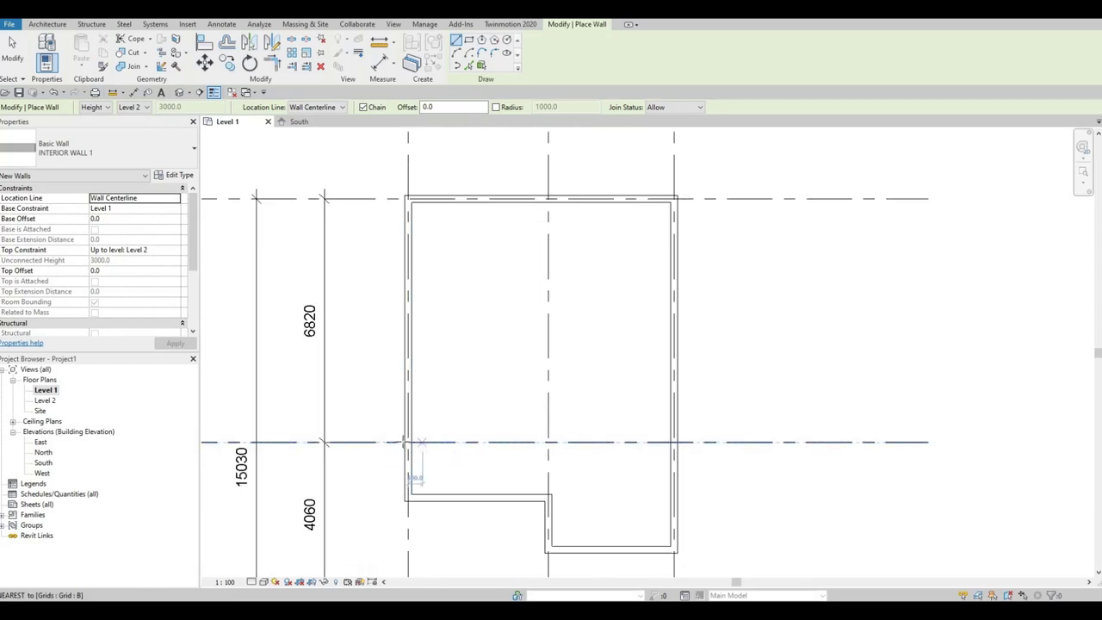
pyautogui.scroll(1, 403, 442)
pyautogui.click(406, 442)
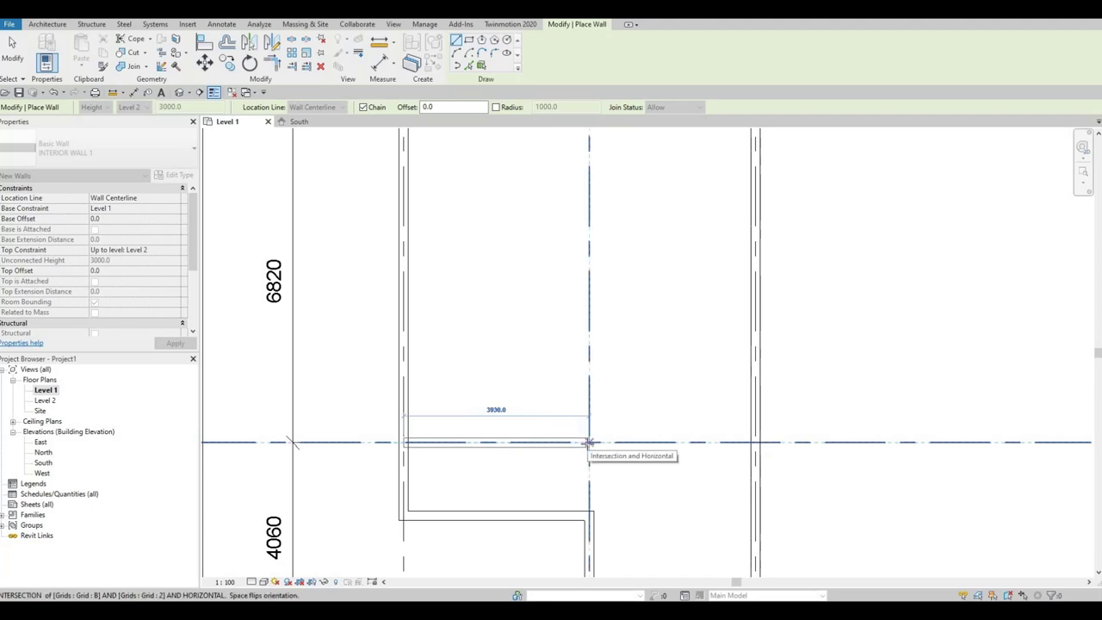
pyautogui.scroll(-3, 588, 442)
pyautogui.scroll(2, 588, 442)
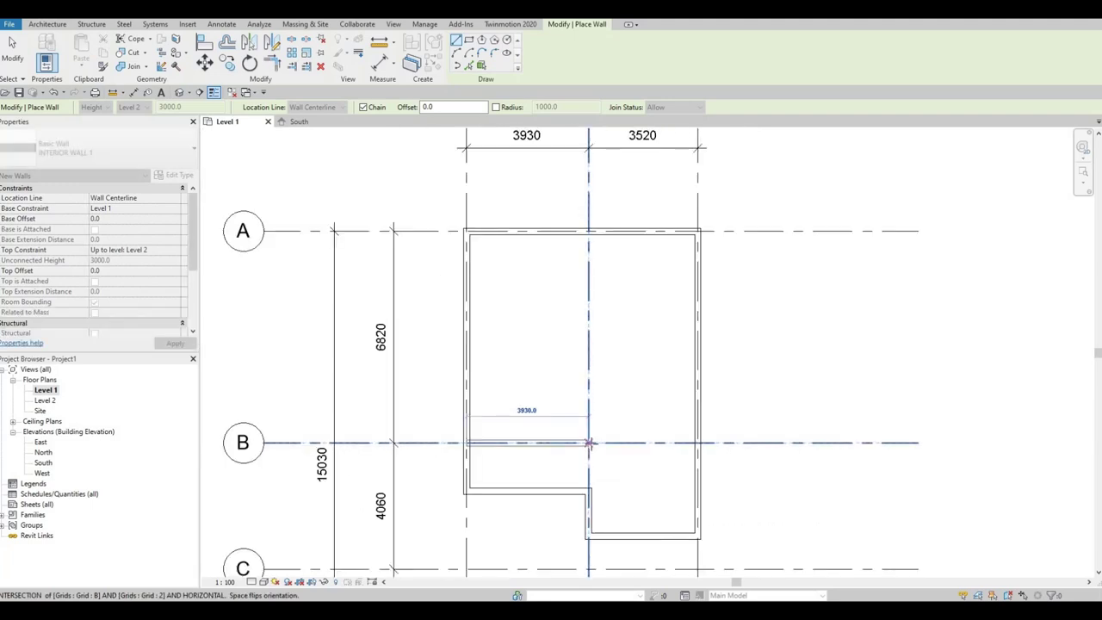
pyautogui.click(588, 443)
pyautogui.press('Escape')
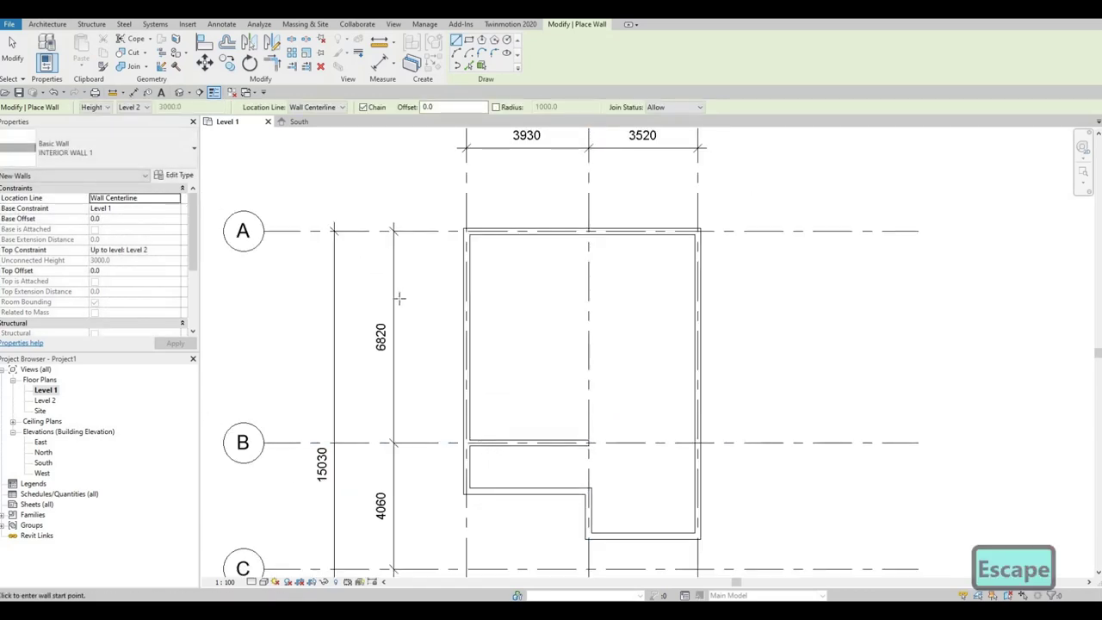
pyautogui.moveTo(398, 298); pyautogui.dragTo(401, 287, button='middle')
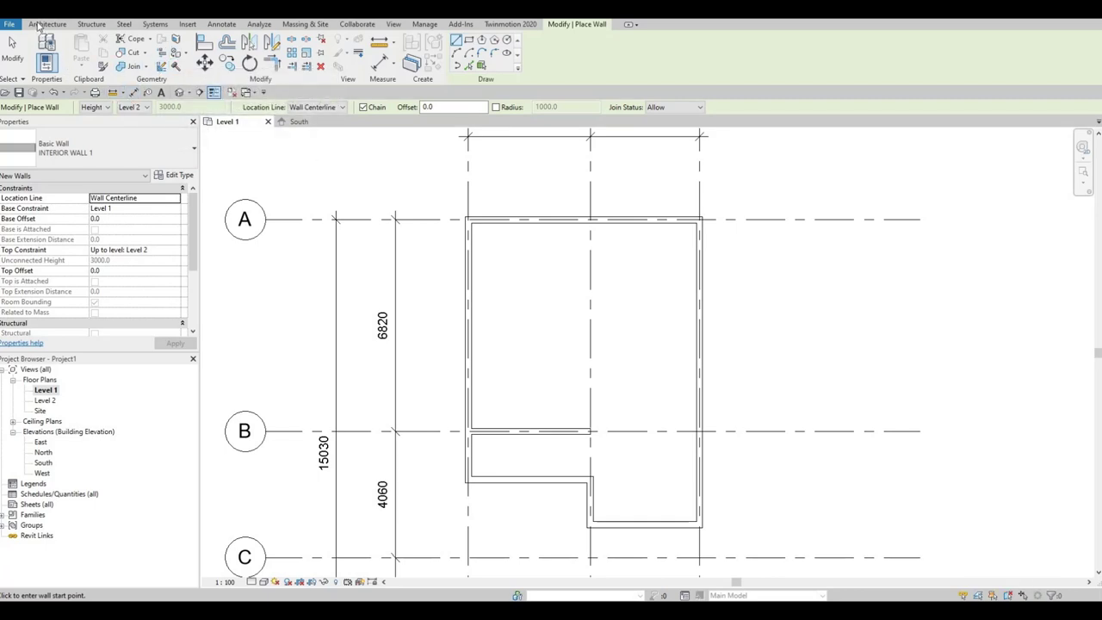
pyautogui.press('Escape')
pyautogui.press('Escape')
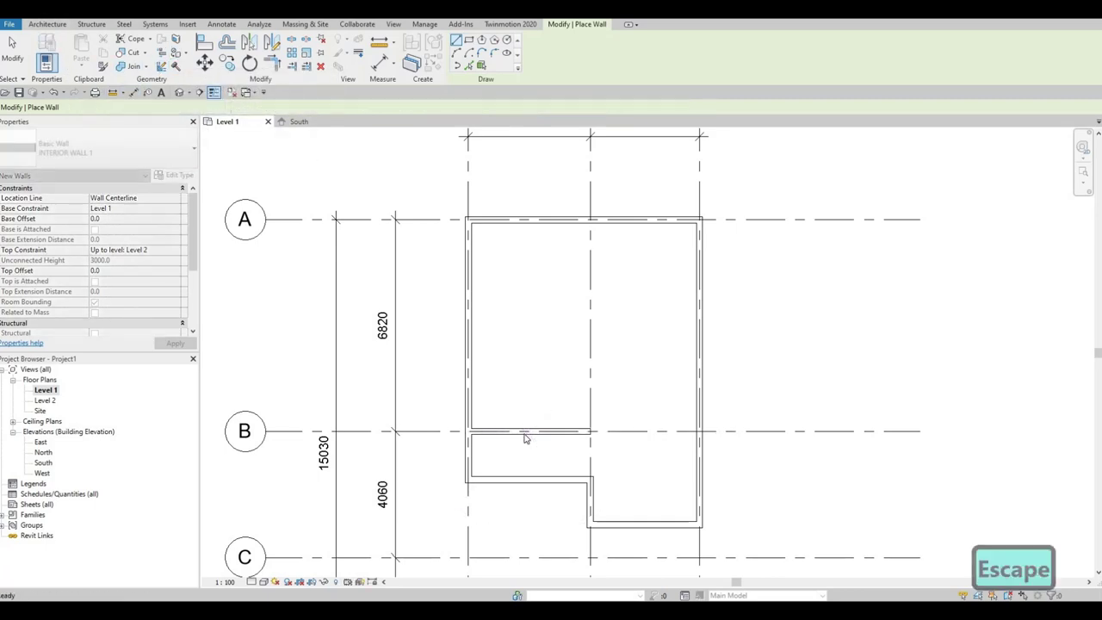
# Step: Draw a matching vertical partition from the grid B interior wall down to the lower exterior wall, about 1700 mm from the left grid line
pyautogui.click(525, 438)
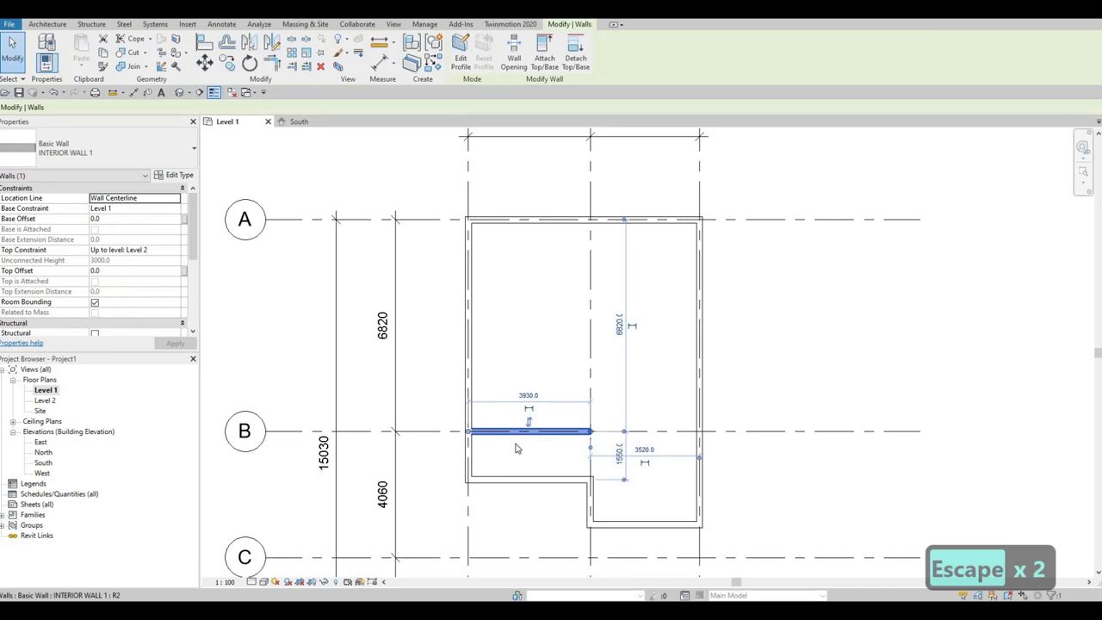
pyautogui.press('c')
pyautogui.press('s')
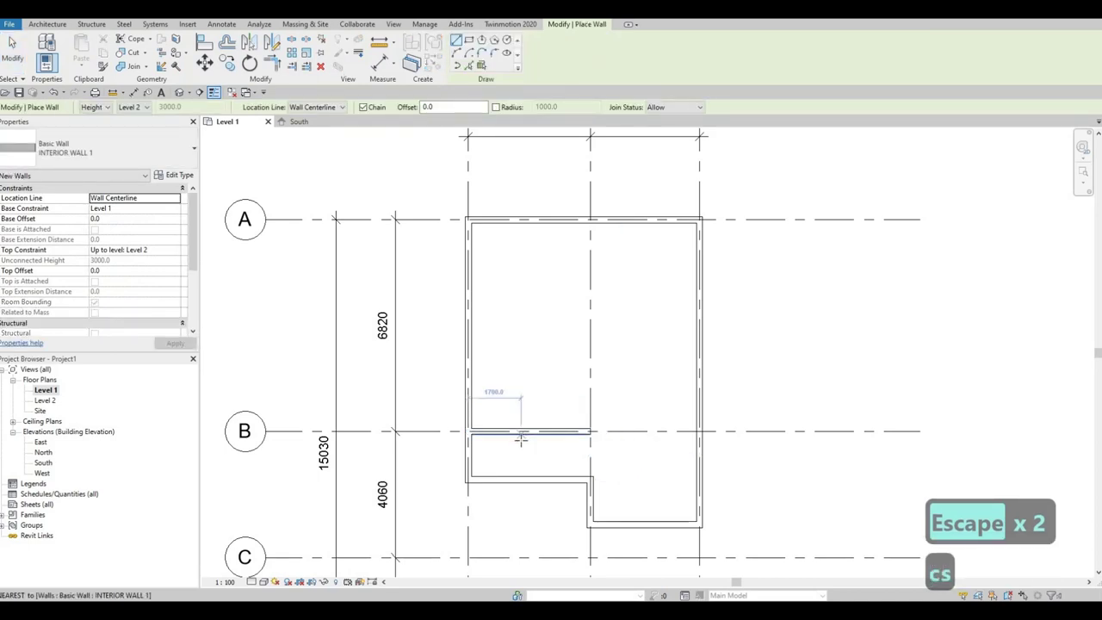
pyautogui.click(521, 433)
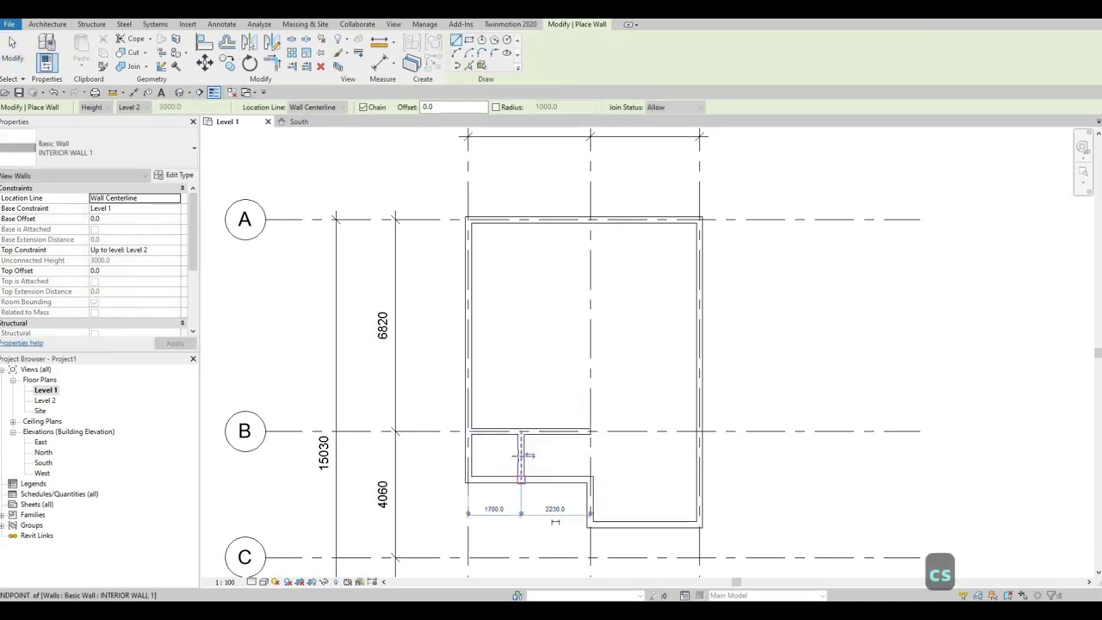
pyautogui.scroll(2, 527, 456)
pyautogui.press('Escape')
pyautogui.press('Escape')
# Step: Set the new partition's distance from the left exterior wall's centerline to 1800 mm
pyautogui.click(521, 456)
pyautogui.scroll(2, 527, 435)
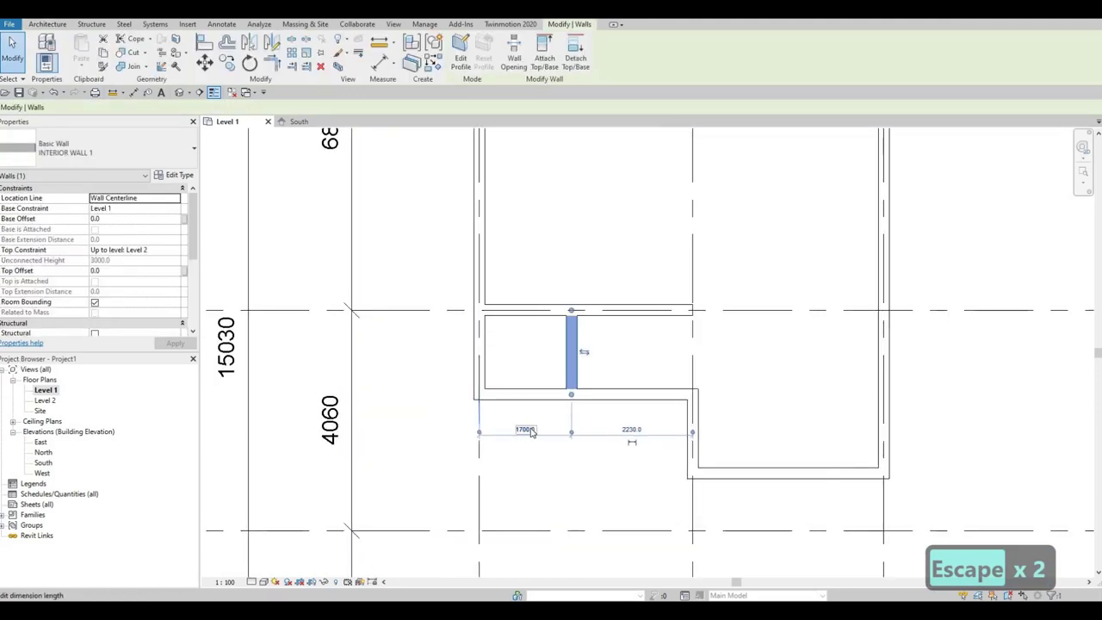
pyautogui.click(526, 429)
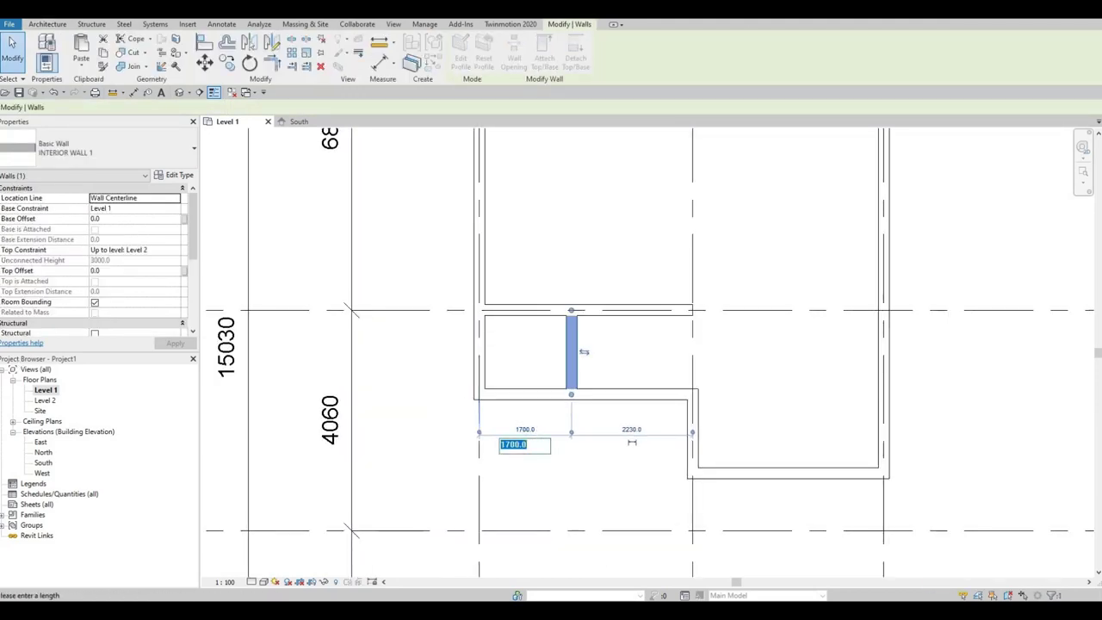
pyautogui.write('1800')
pyautogui.press('Return')
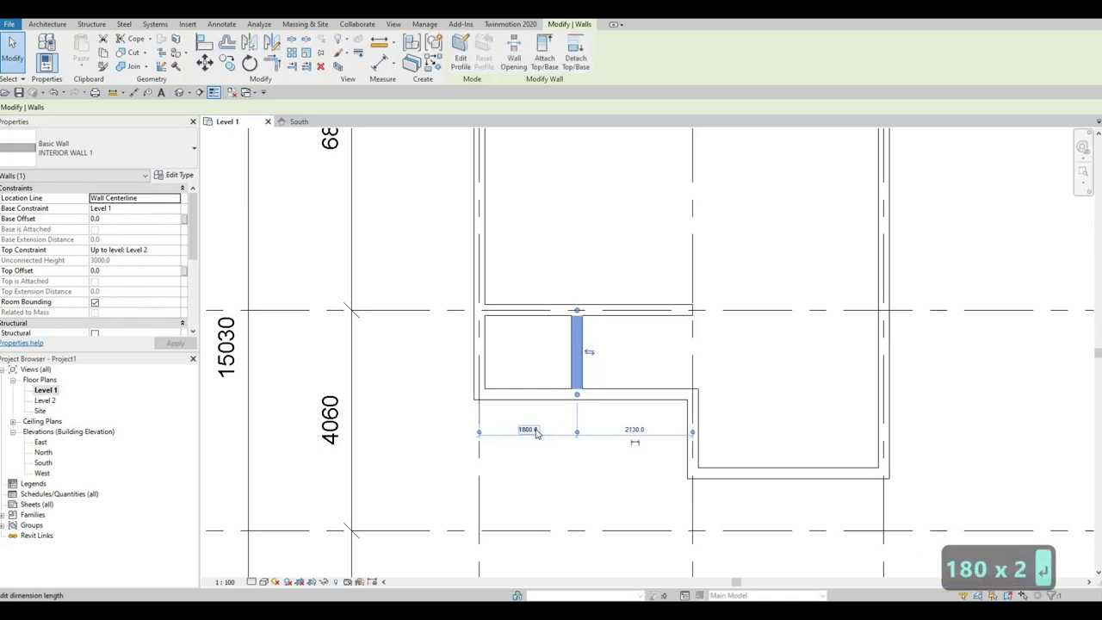
pyautogui.press('Escape')
pyautogui.press('Escape')
pyautogui.scroll(-4, 540, 404)
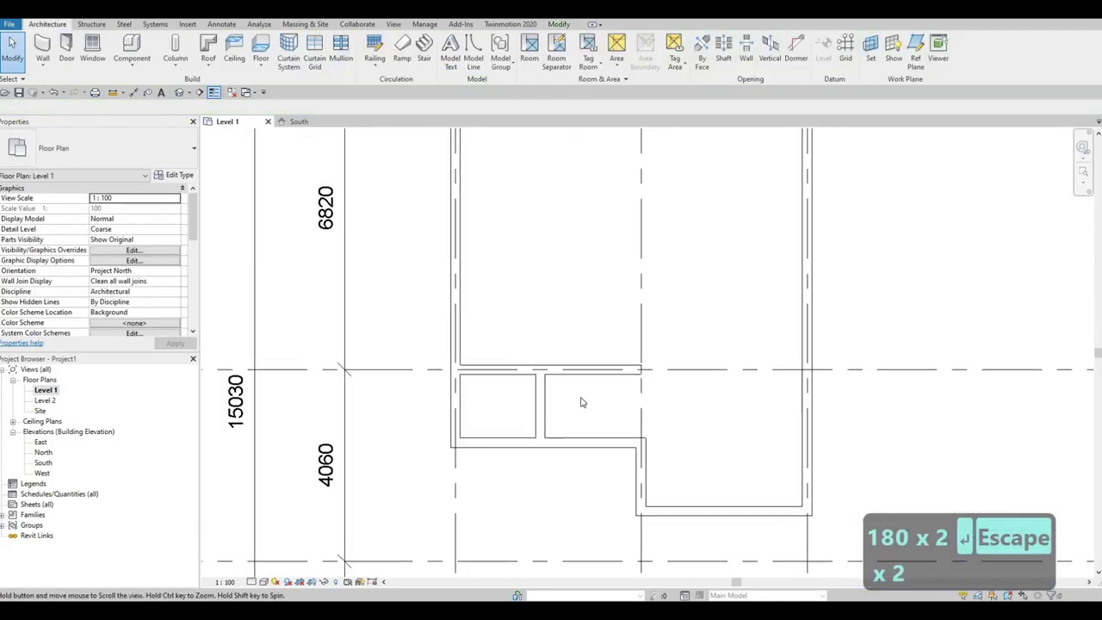
# Step: Load the M_Toilet-Domestic-2D family from the library's Plumbing, Architectural, Fixtures, Water Closets folder
pyautogui.scroll(1, 536, 369)
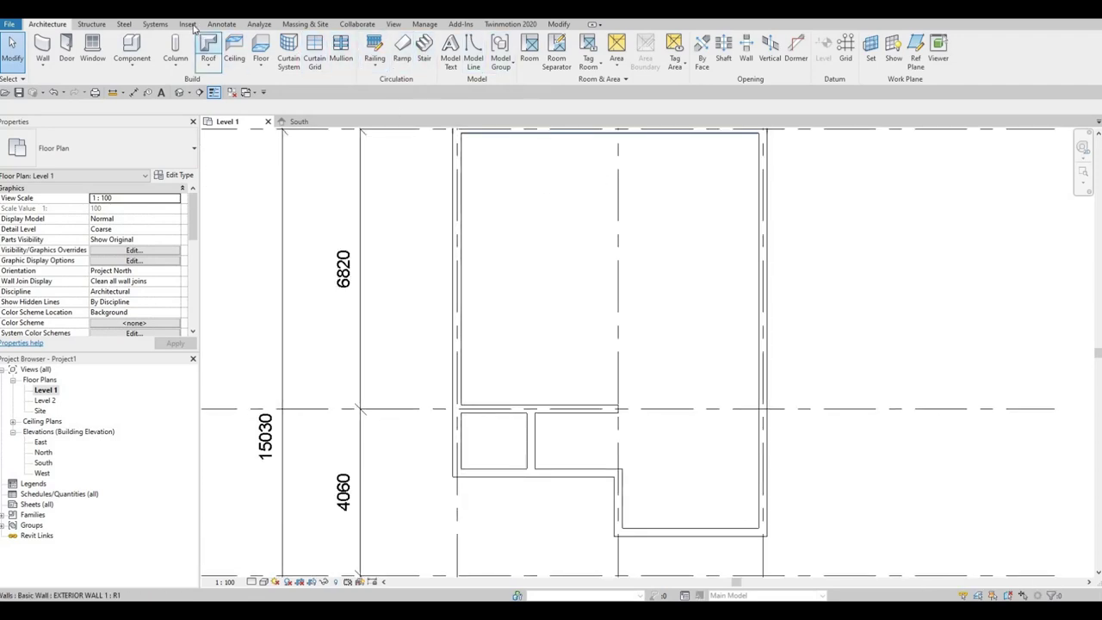
pyautogui.scroll(-4, 482, 69)
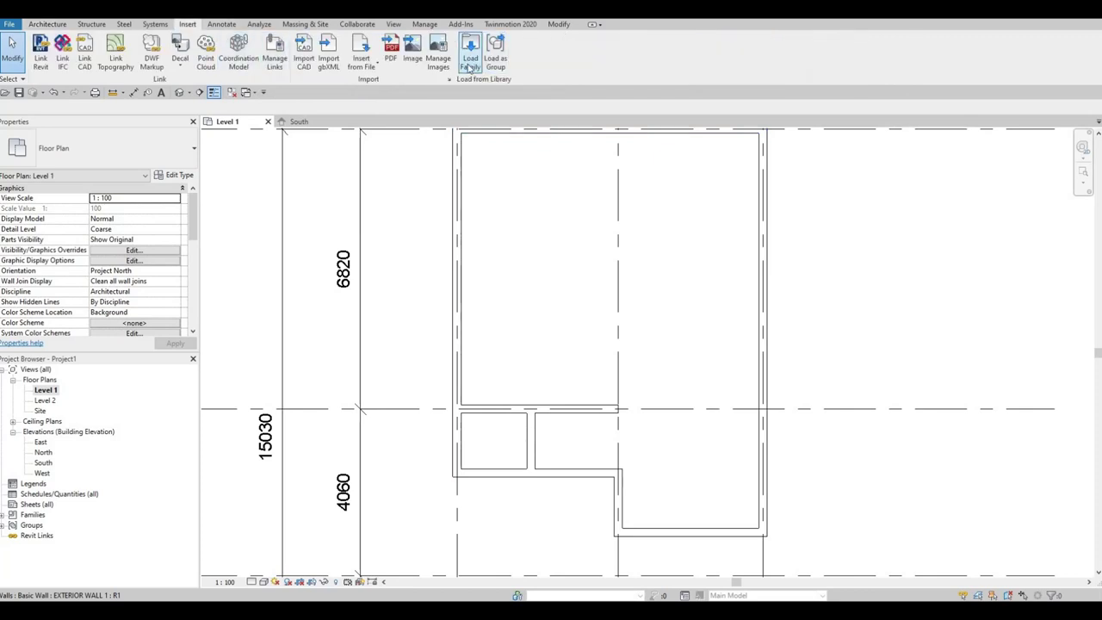
pyautogui.click(470, 51)
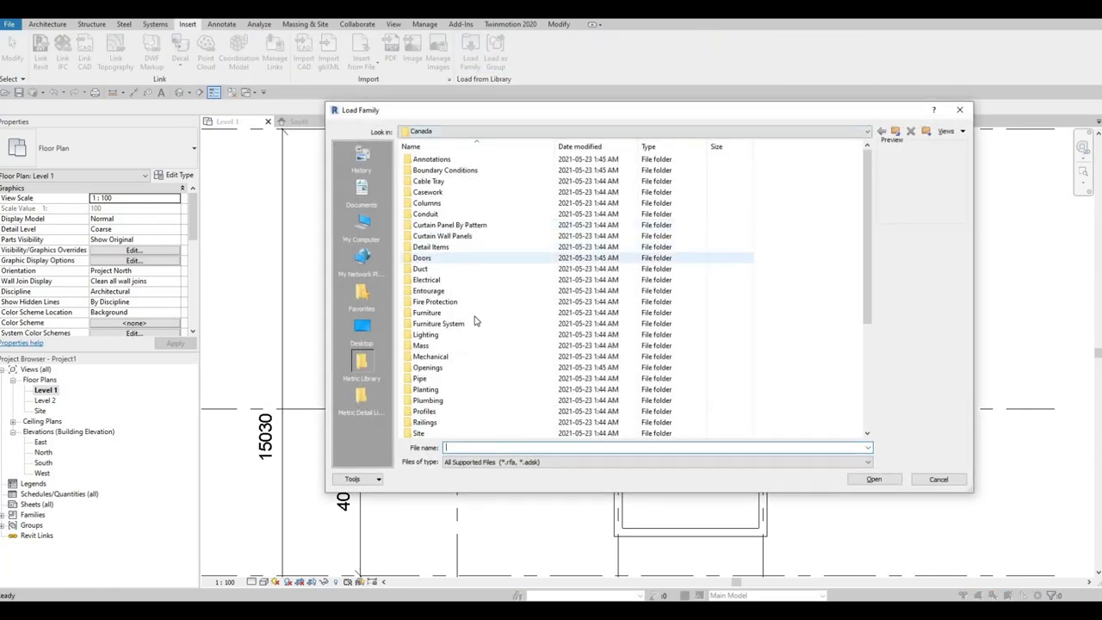
pyautogui.scroll(-4, 487, 316)
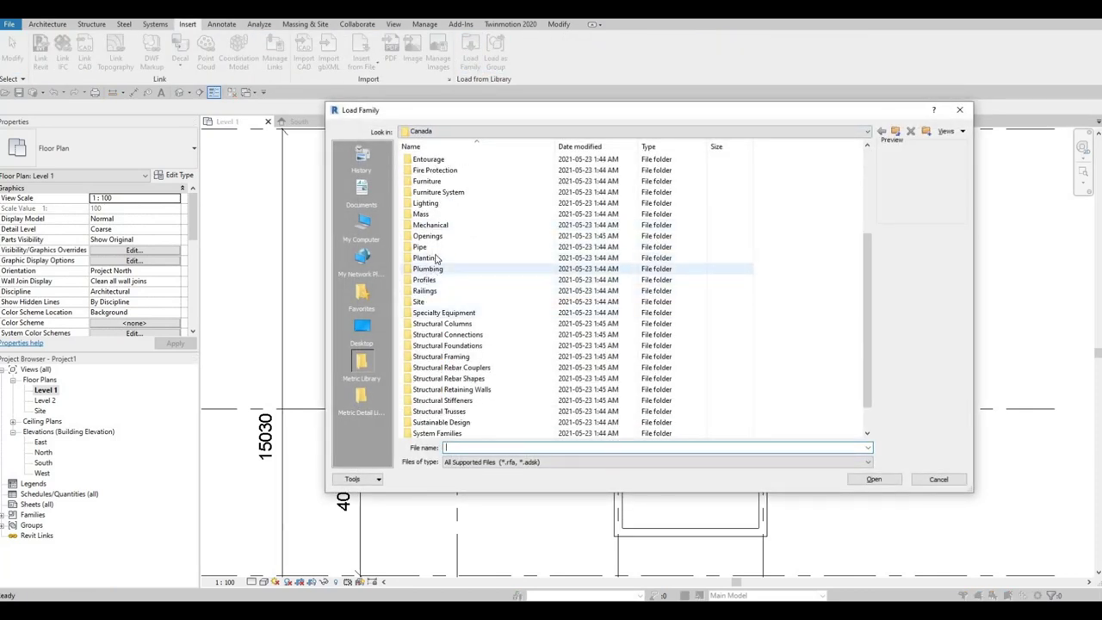
pyautogui.doubleClick(434, 267)
pyautogui.doubleClick(439, 162)
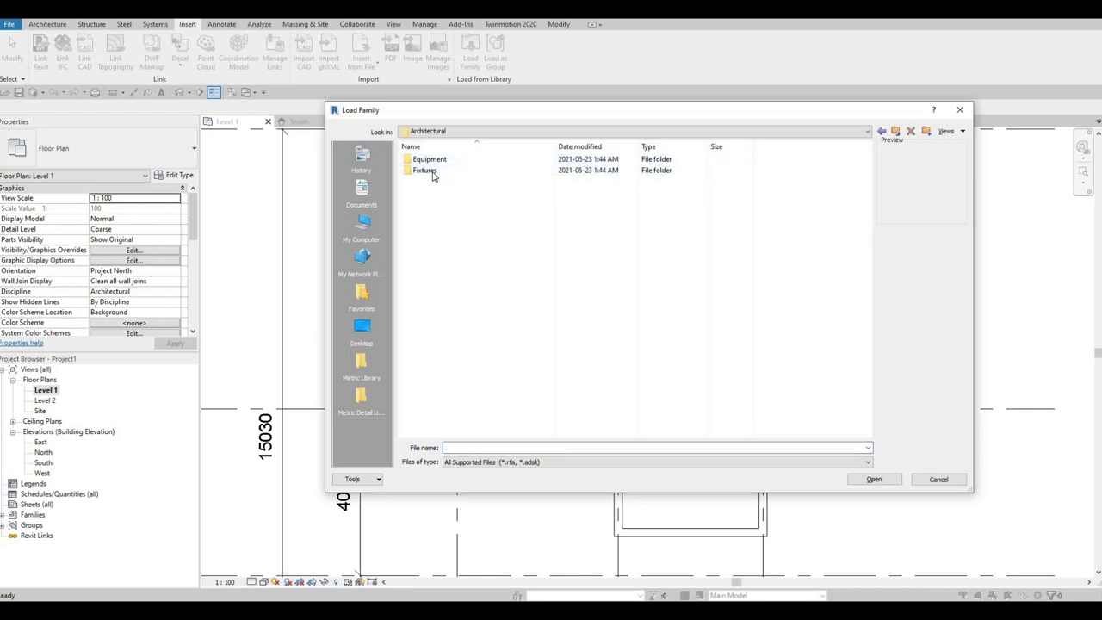
pyautogui.doubleClick(426, 171)
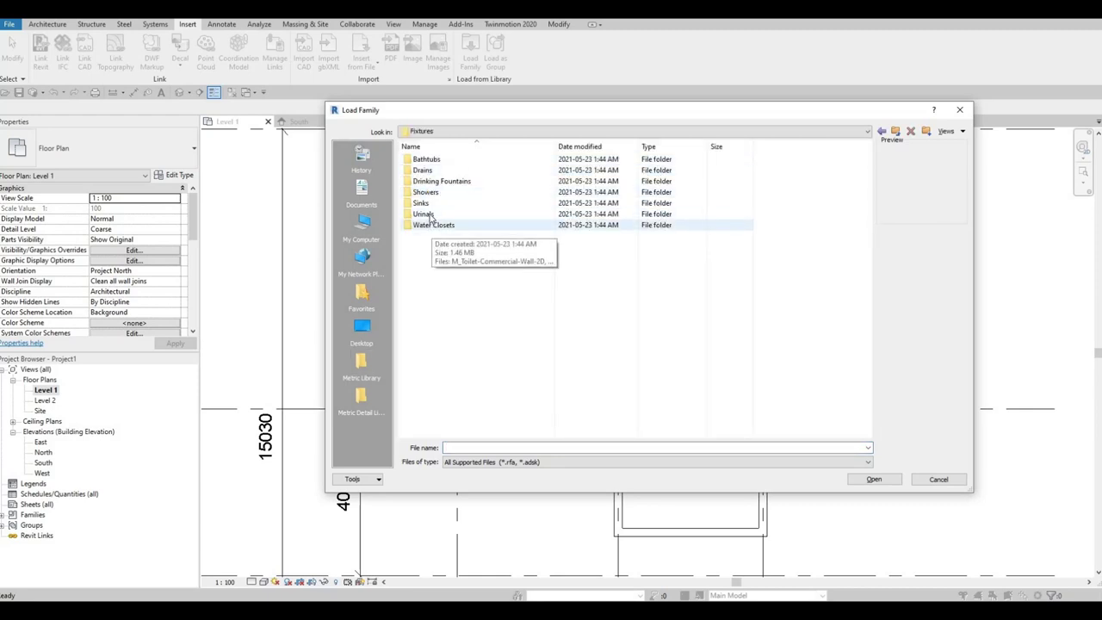
pyautogui.doubleClick(435, 226)
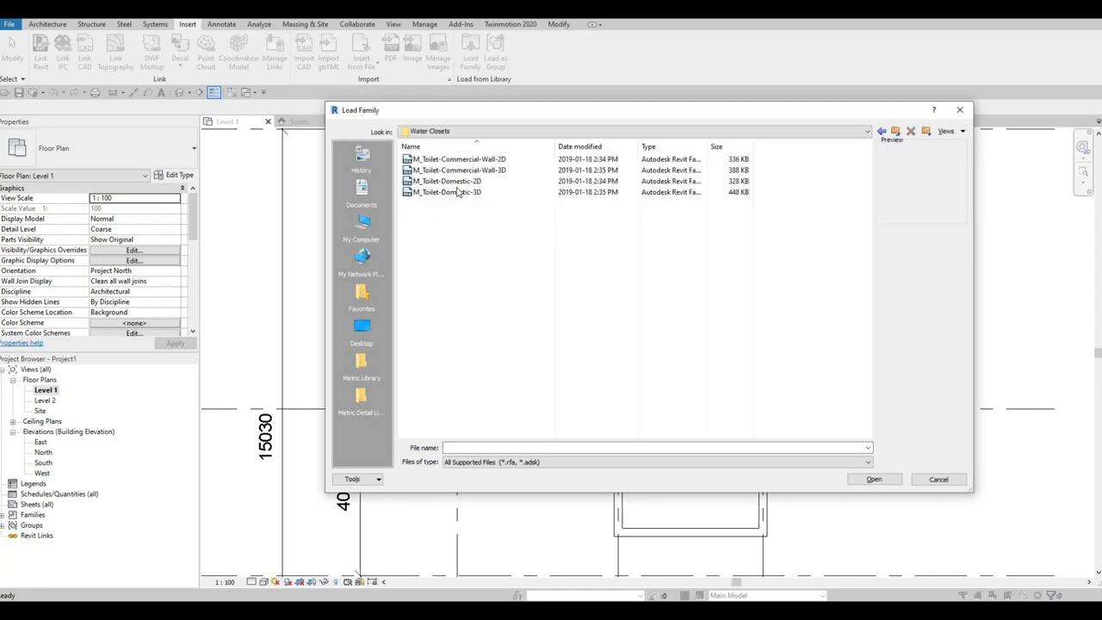
pyautogui.click(444, 181)
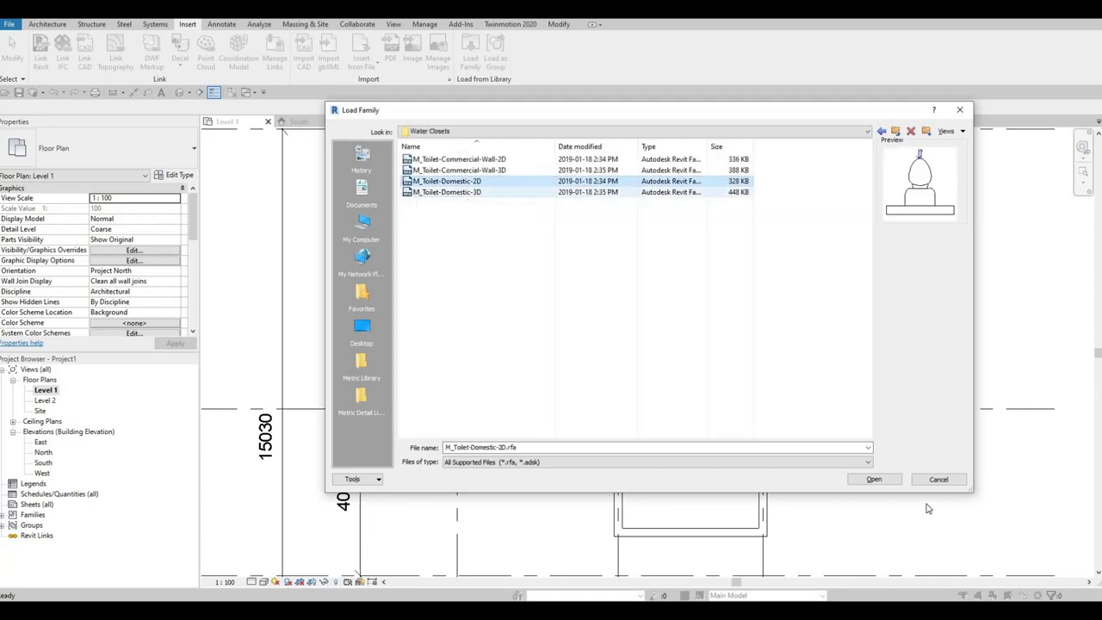
pyautogui.click(874, 479)
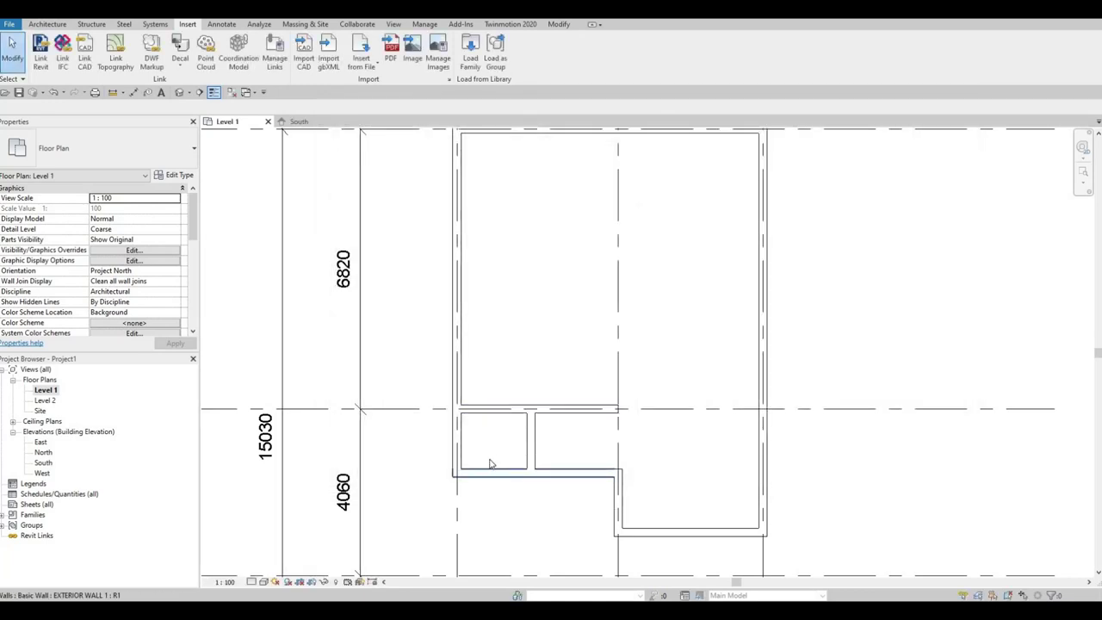
# Step: Place the domestic toilet inside the small room against the lower exterior wall, about 500 mm from the left grid line
pyautogui.press('c')
pyautogui.press('m')
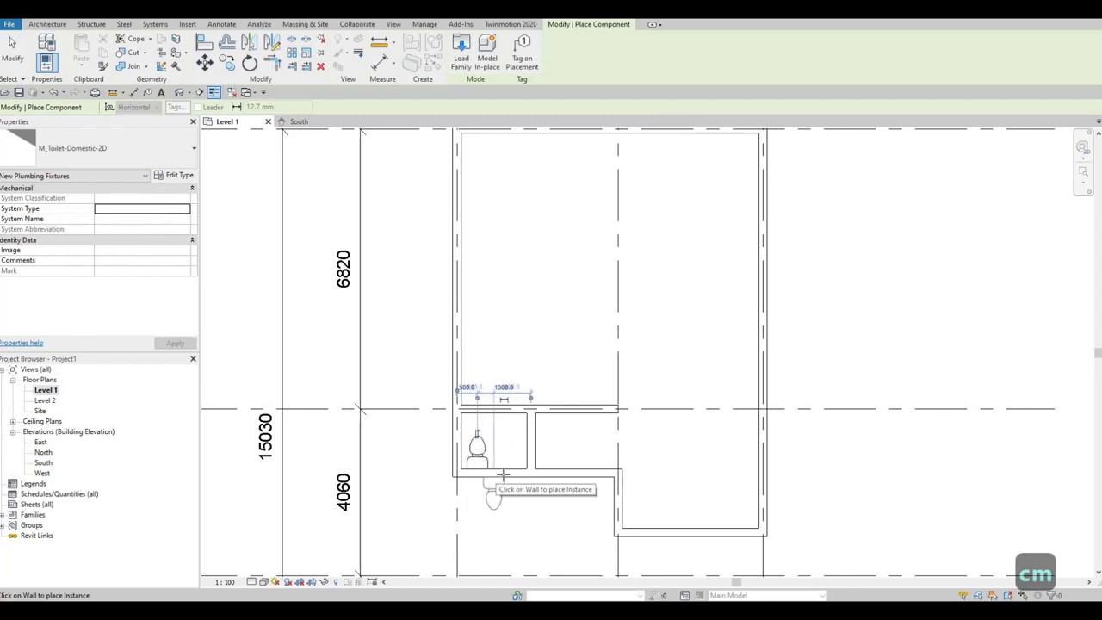
pyautogui.click(495, 477)
pyautogui.press('Escape')
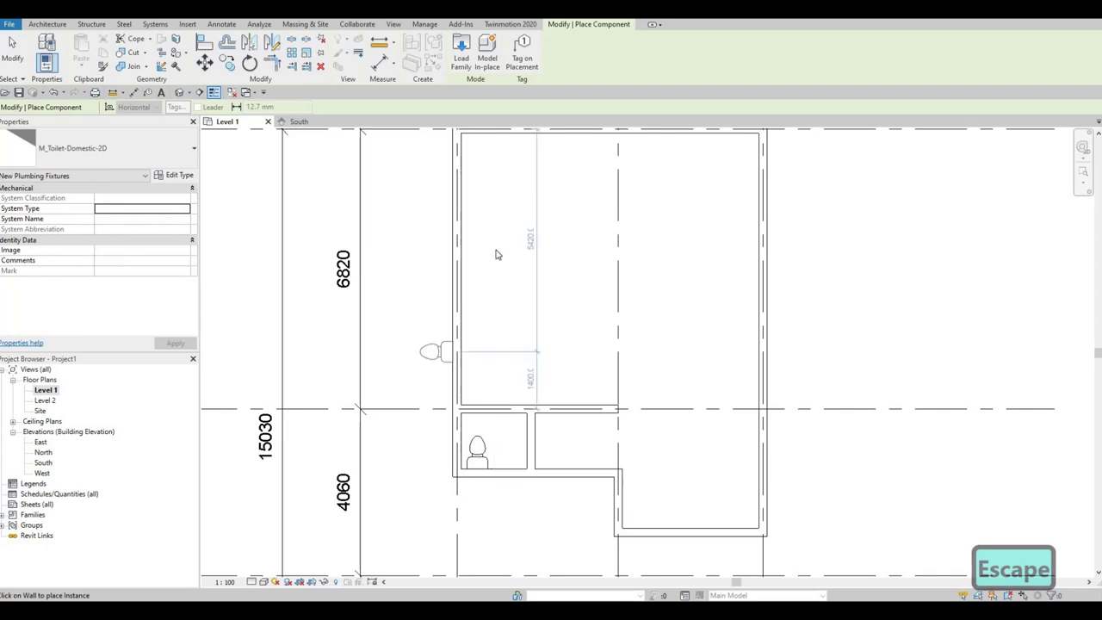
pyautogui.press('Escape')
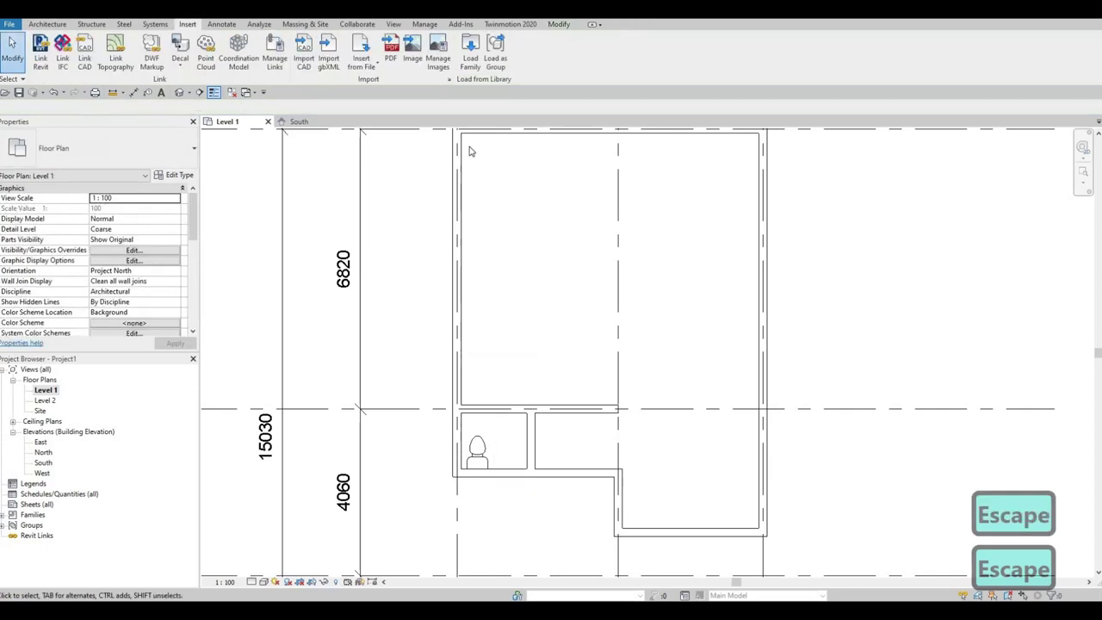
# Step: Load the M_Sink Vanity-Round family from the library's Plumbing, Architectural, Fixtures, Sinks folder
pyautogui.click(471, 67)
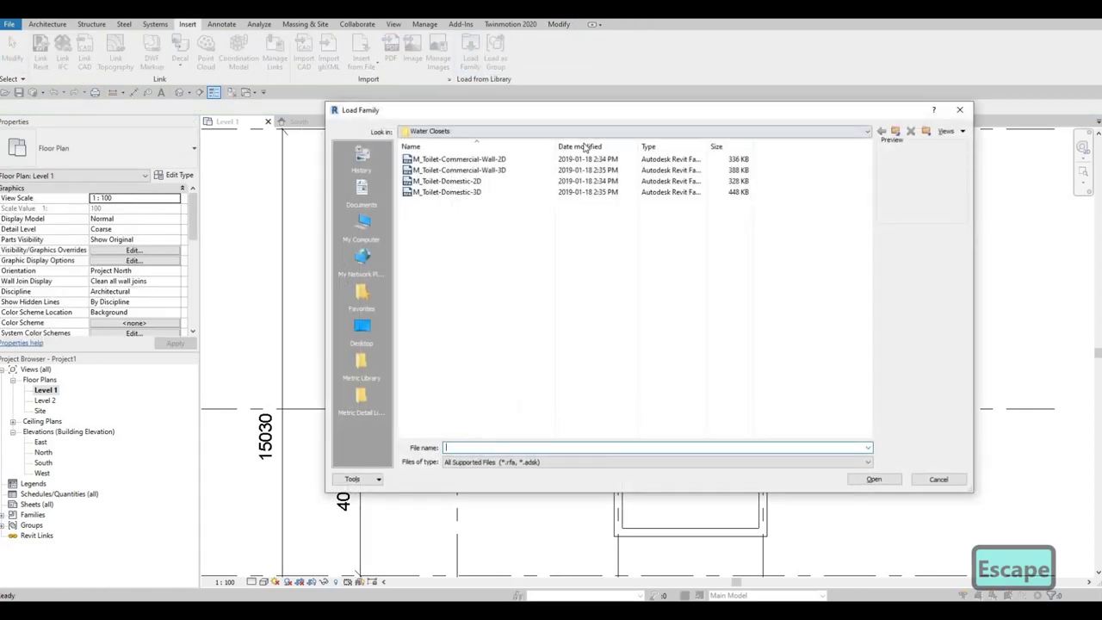
pyautogui.click(594, 131)
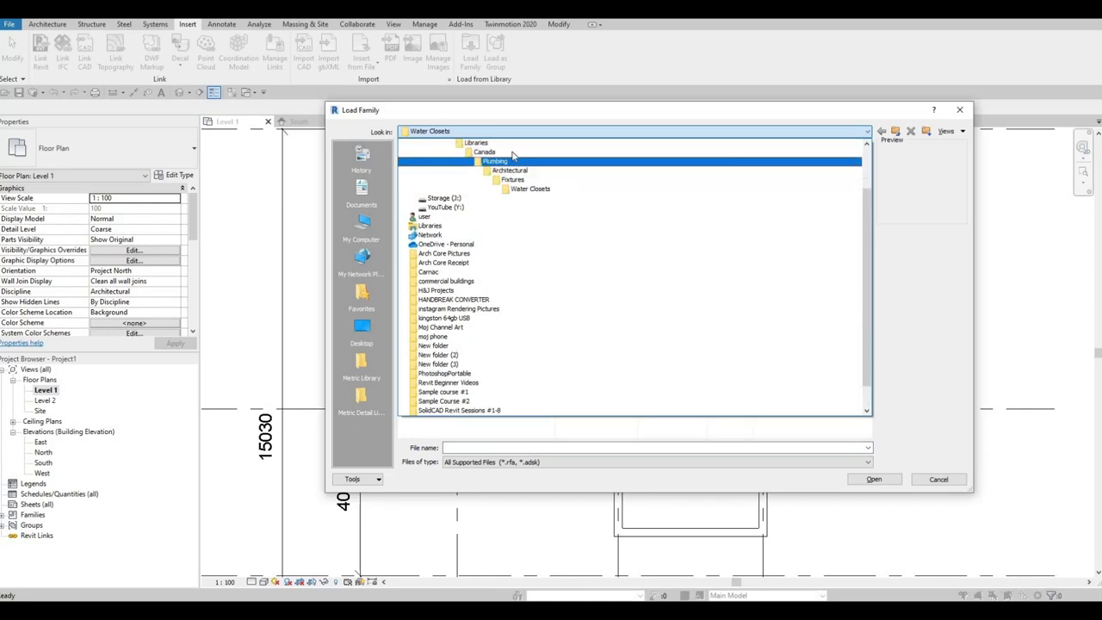
pyautogui.click(462, 161)
pyautogui.doubleClick(463, 159)
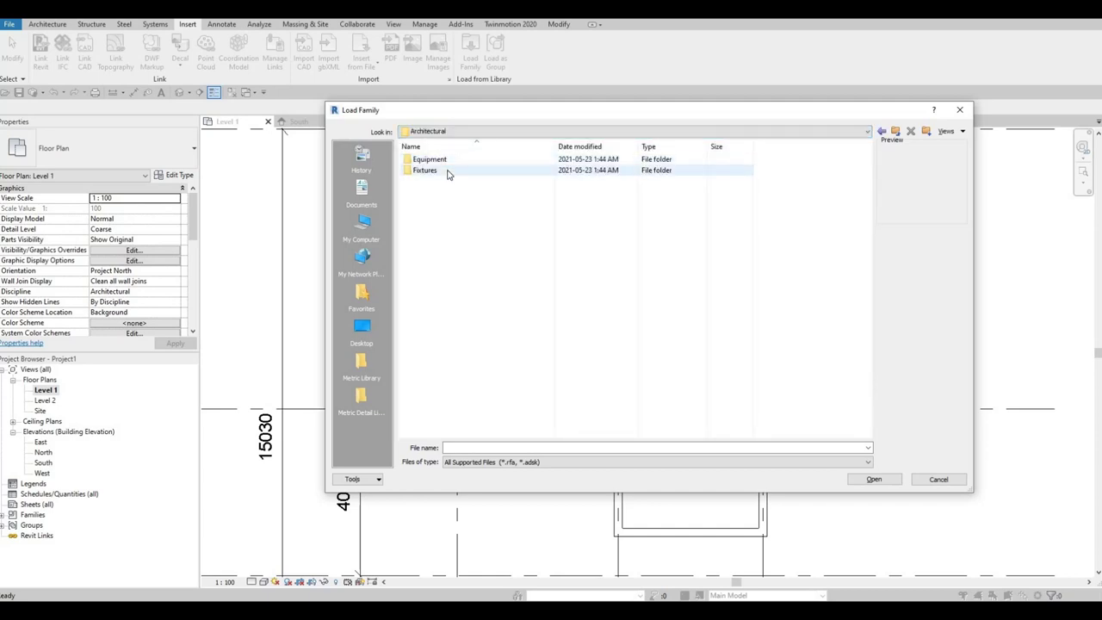
pyautogui.doubleClick(451, 172)
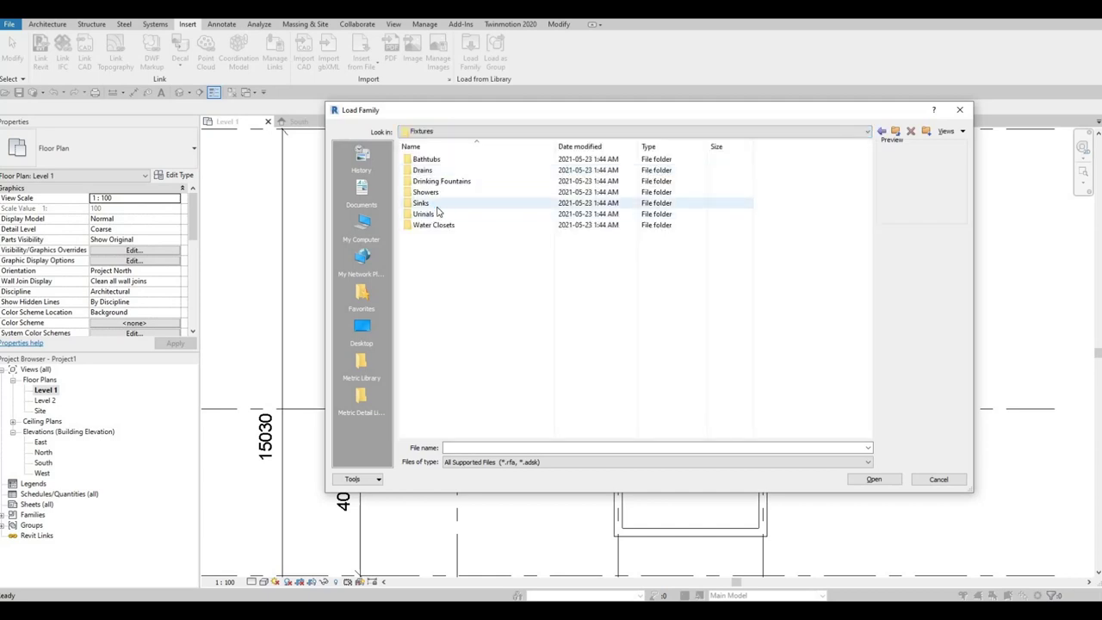
pyautogui.doubleClick(446, 204)
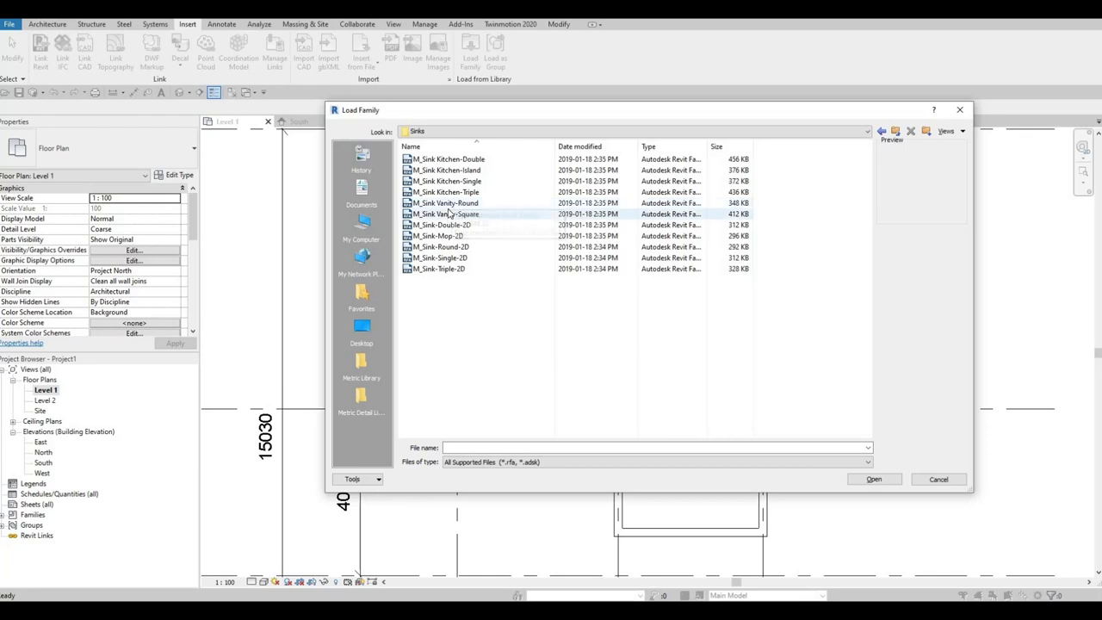
pyautogui.click(448, 214)
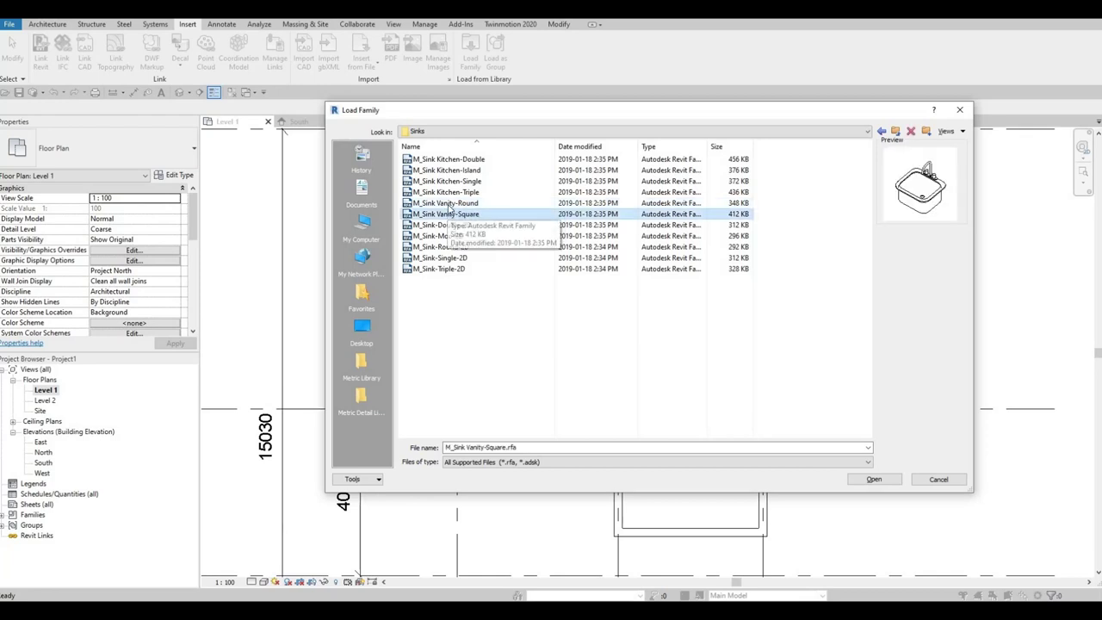
pyautogui.click(447, 204)
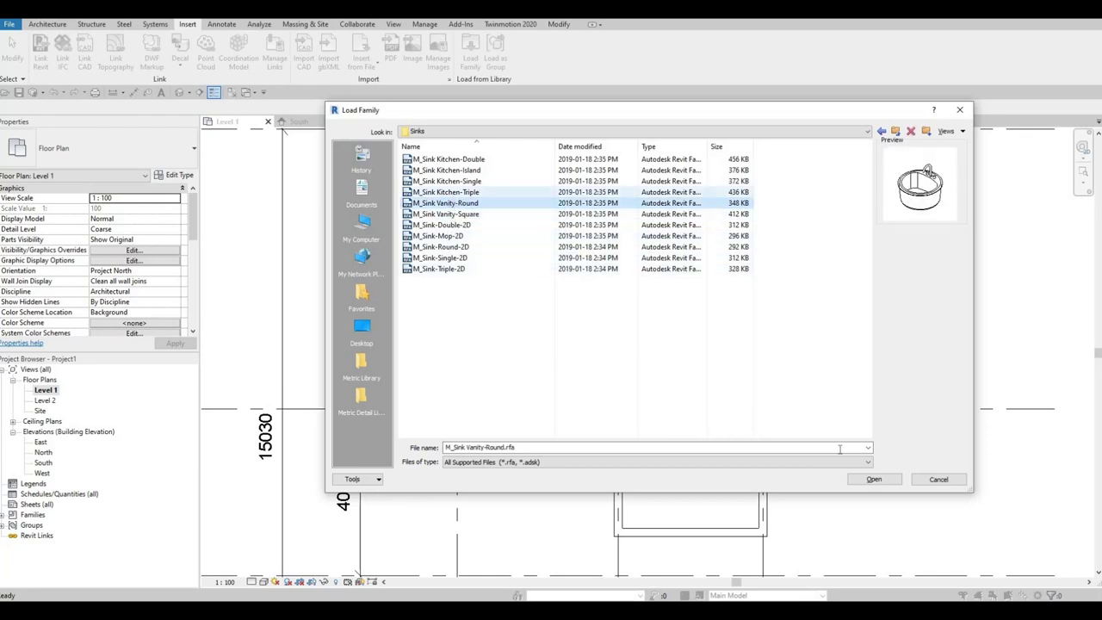
pyautogui.click(870, 482)
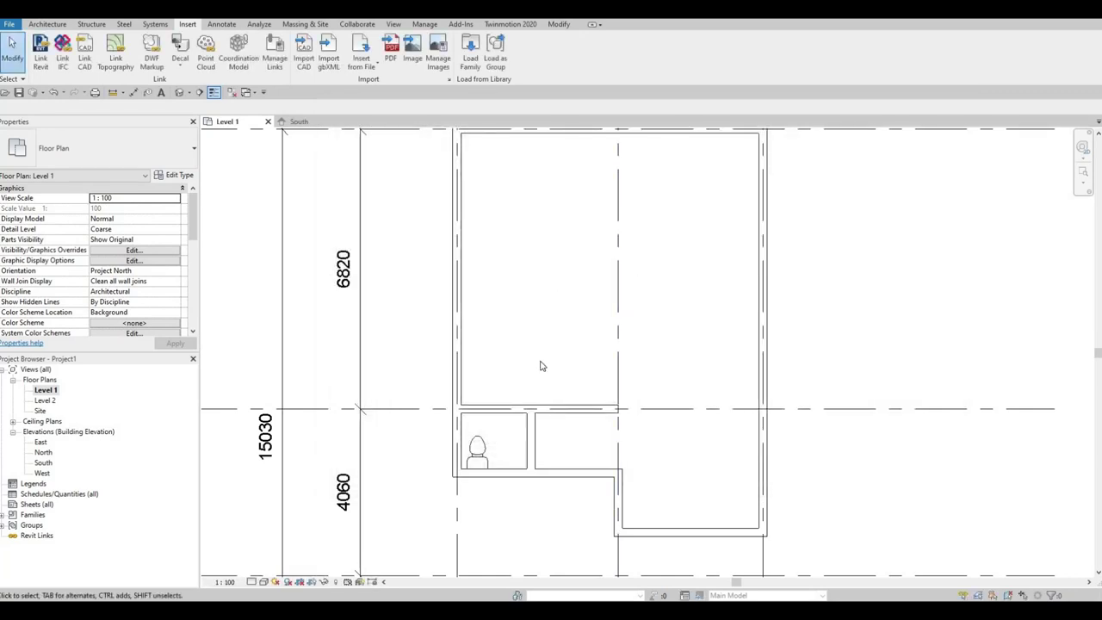
# Step: Place the 482 x 482mm round vanity sink beside the toilet against the lower exterior wall, about 1300 mm from the left grid line
pyautogui.press('c')
pyautogui.press('m')
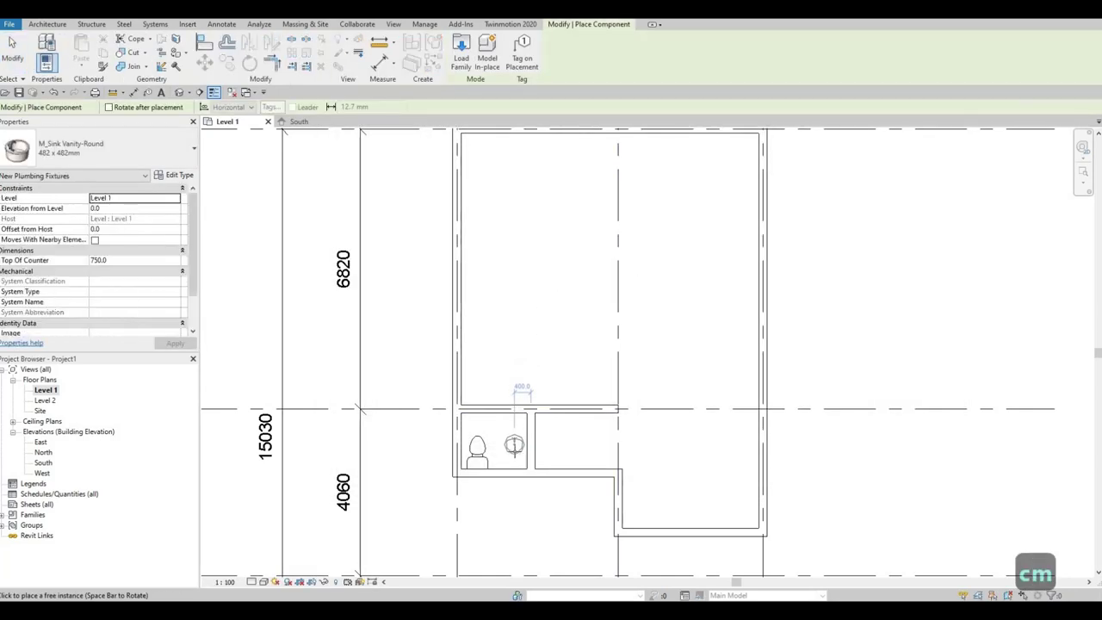
pyautogui.press('c')
pyautogui.press('m')
pyautogui.scroll(3, 510, 450)
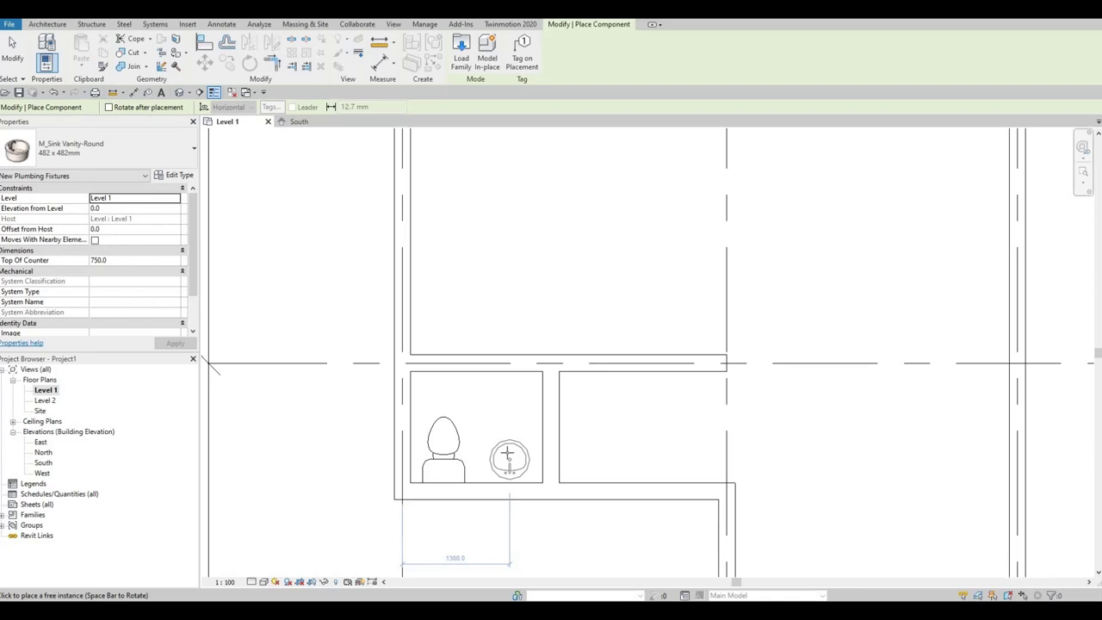
pyautogui.press('Escape')
pyautogui.press('Escape')
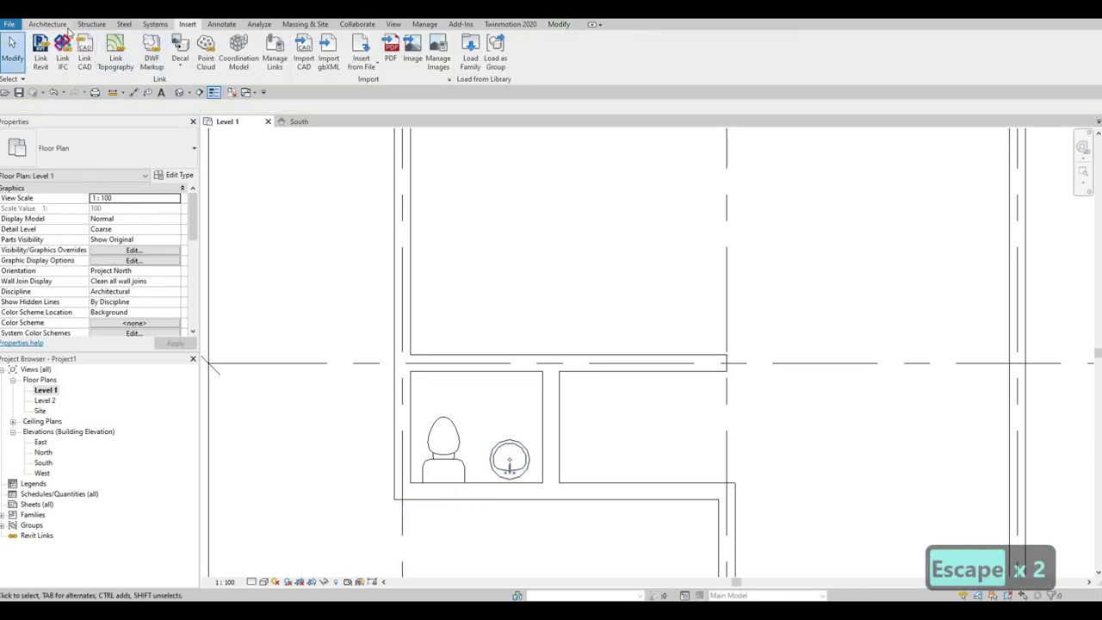
# Step: Start loading a family and browse the metric library to the Residential folder inside Doors
pyautogui.click(64, 24)
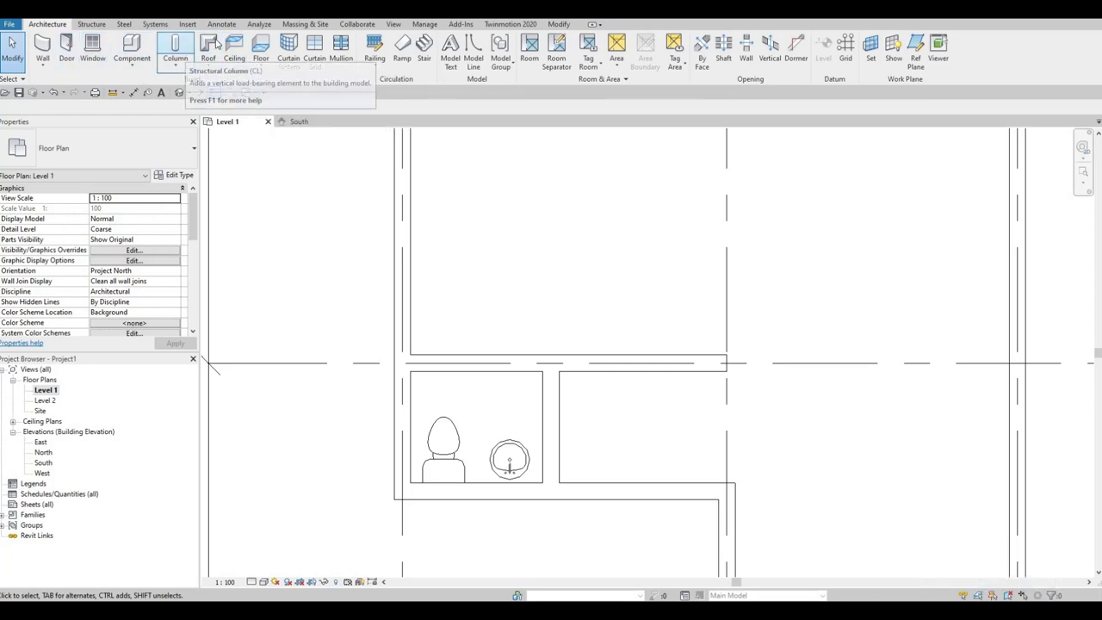
pyautogui.click(186, 24)
pyautogui.click(470, 59)
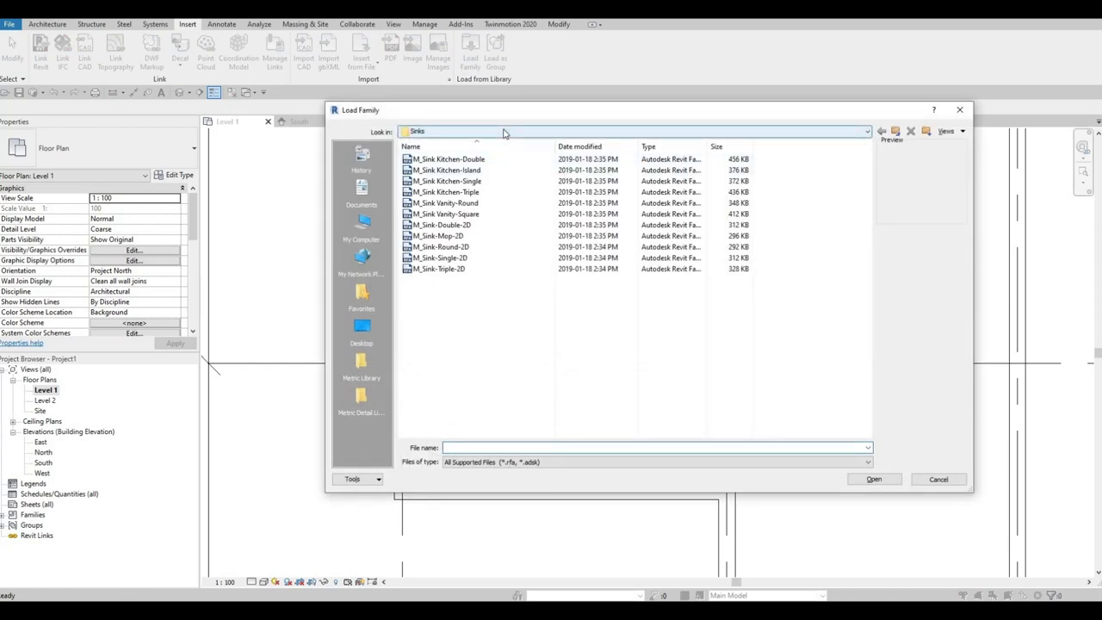
pyautogui.click(505, 132)
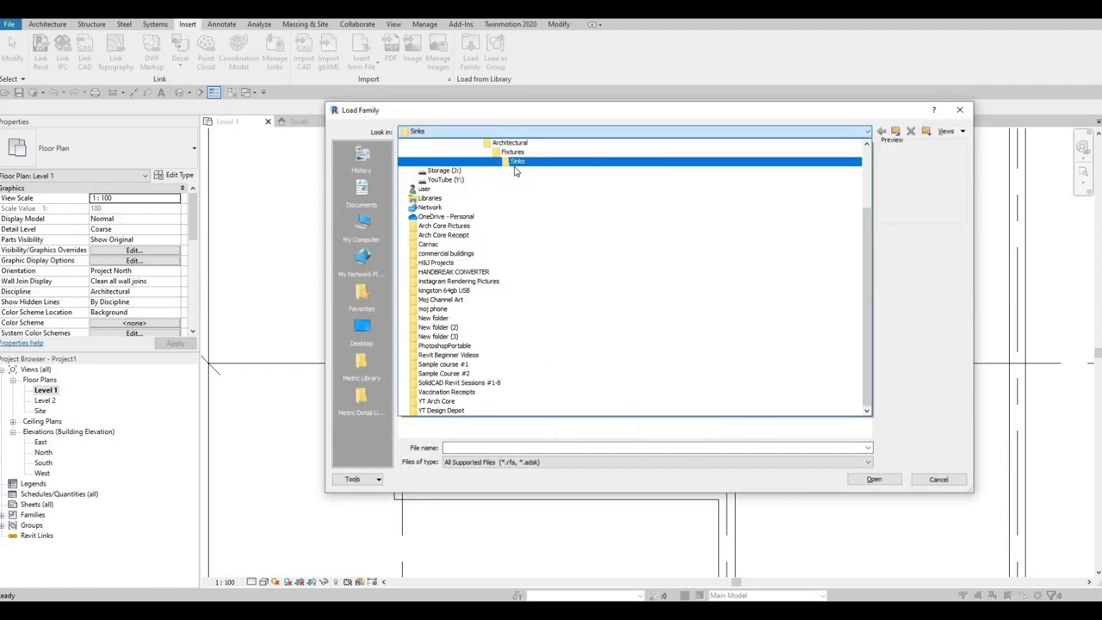
pyautogui.scroll(4, 515, 172)
pyautogui.click(479, 190)
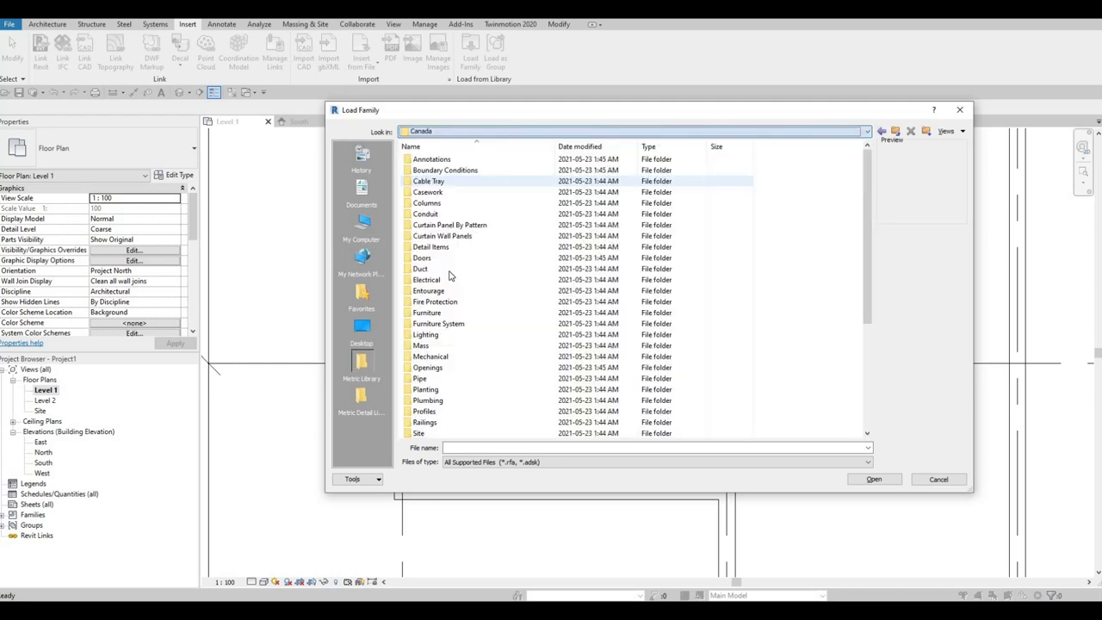
pyautogui.doubleClick(448, 257)
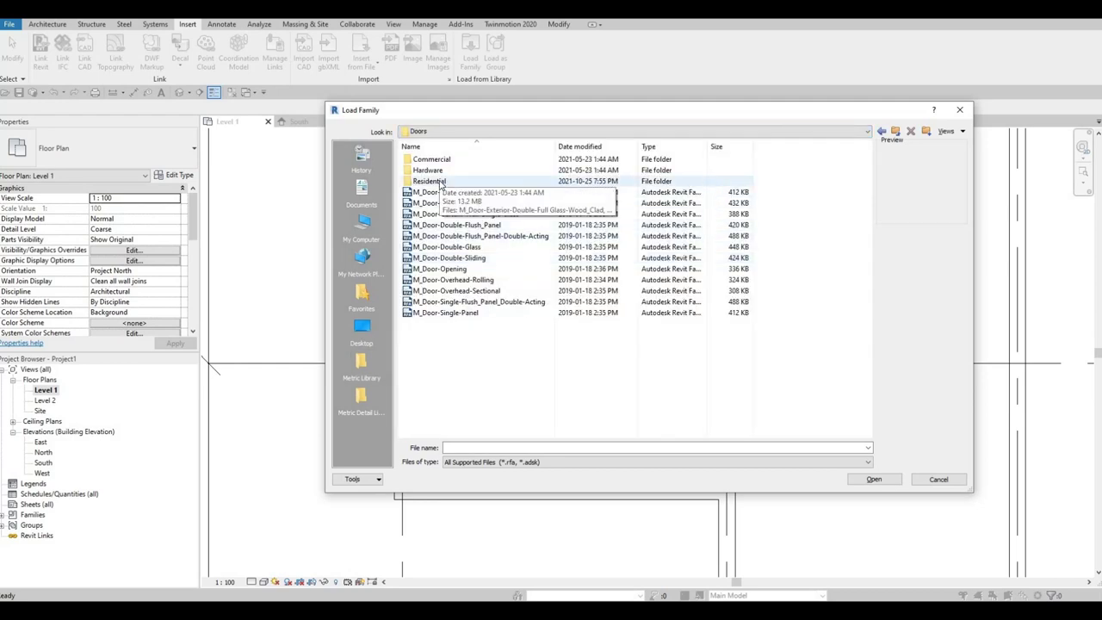
pyautogui.doubleClick(442, 184)
# Step: Compare the previews of the double and single interior wood door families in the Residential folder
pyautogui.click(457, 247)
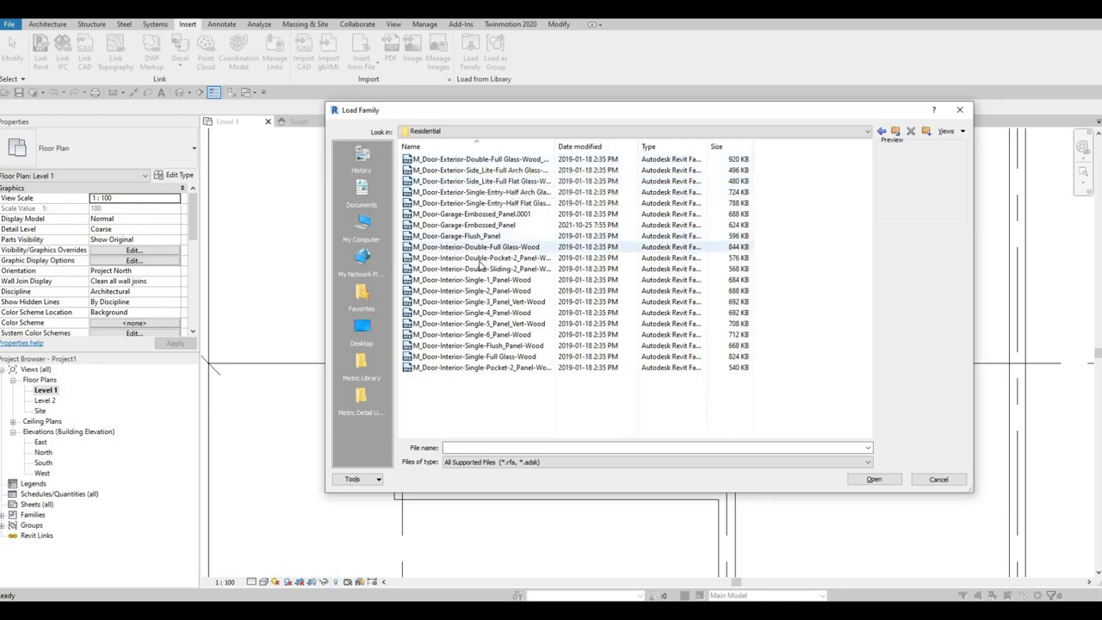
pyautogui.press('Down')
pyautogui.press('Down')
pyautogui.press('Down')
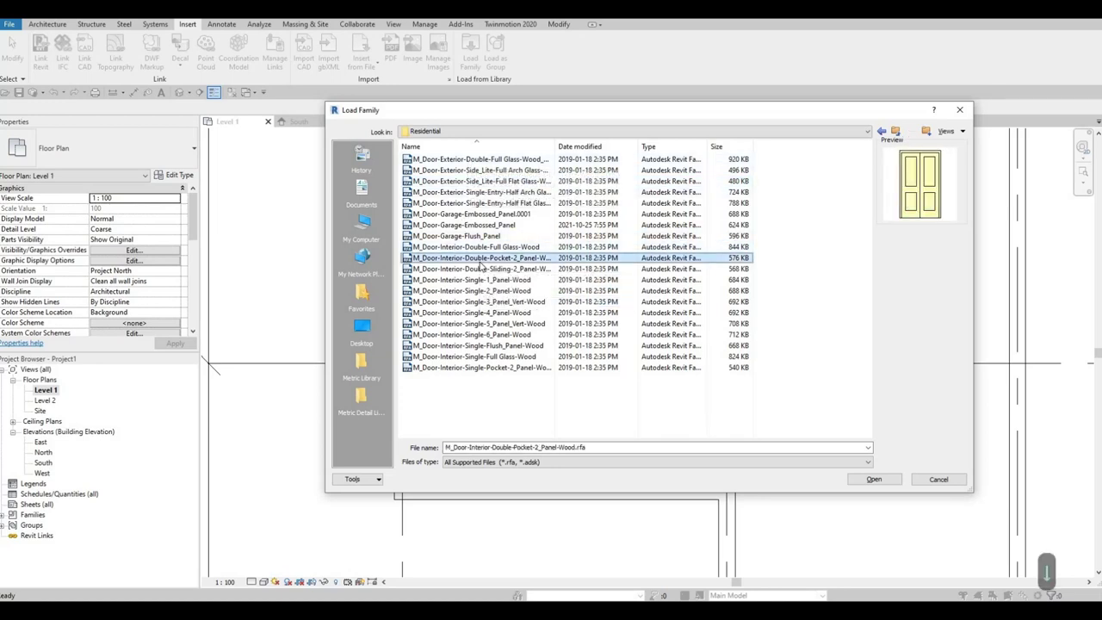
pyautogui.press('Down')
pyautogui.press('Down')
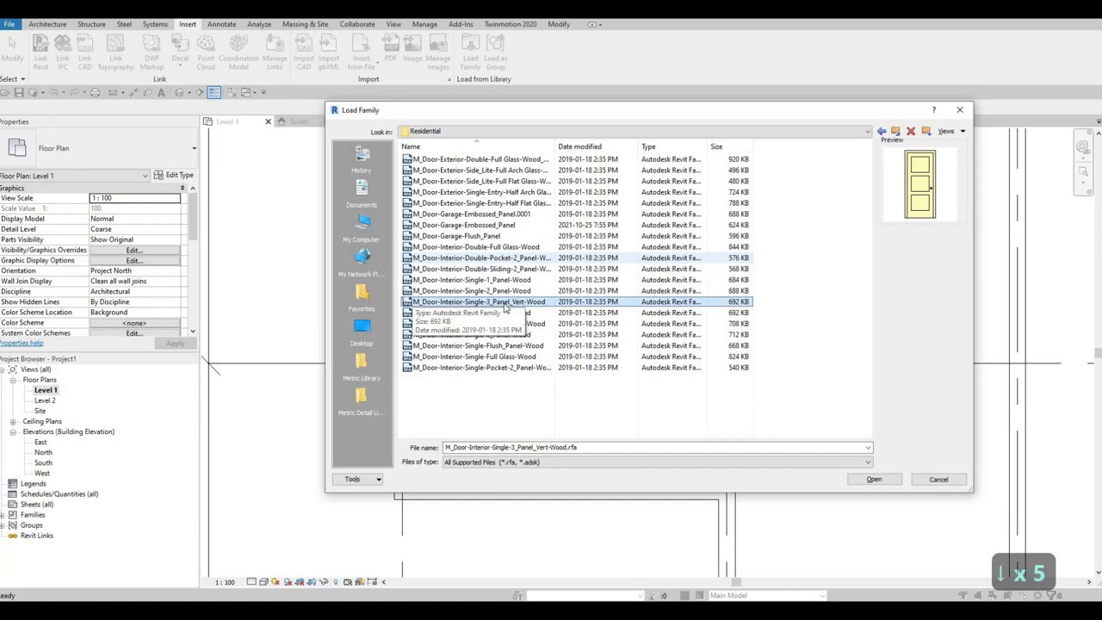
pyautogui.press('Down')
pyautogui.press('Down')
pyautogui.press('Down')
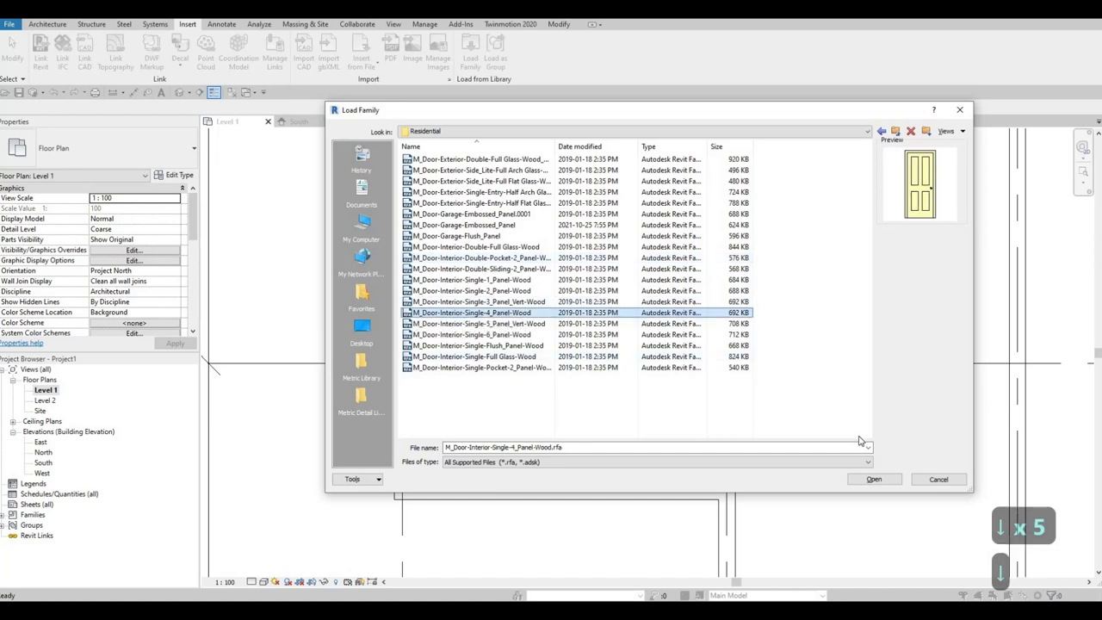
pyautogui.press('Up')
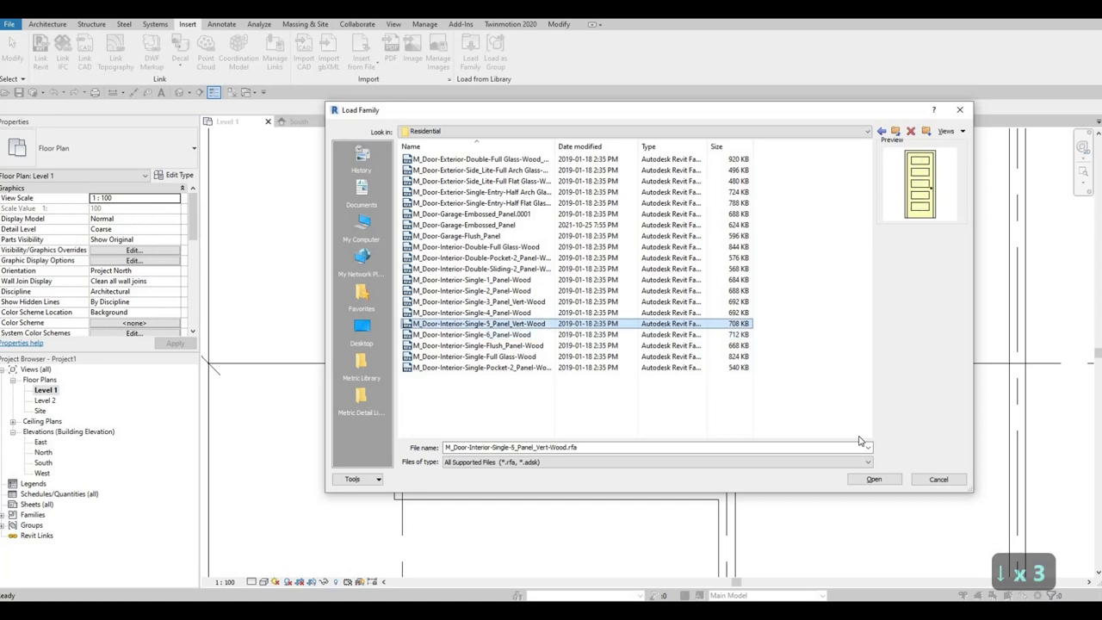
pyautogui.press('Down')
pyautogui.press('Down')
pyautogui.press('Down')
pyautogui.press('Up')
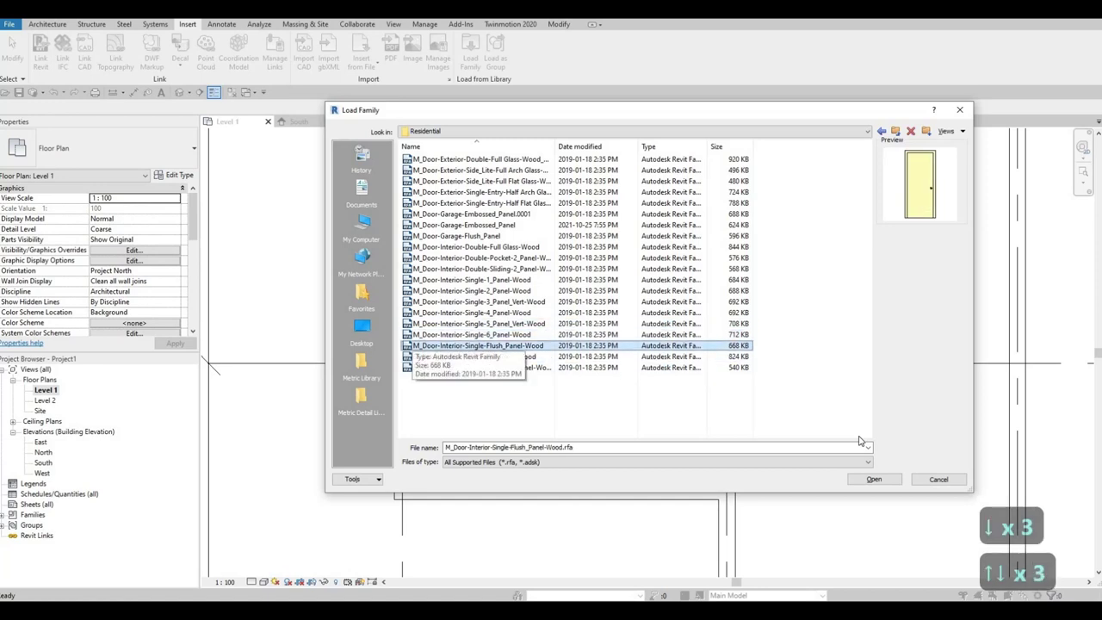
pyautogui.press('Up')
pyautogui.press('Down')
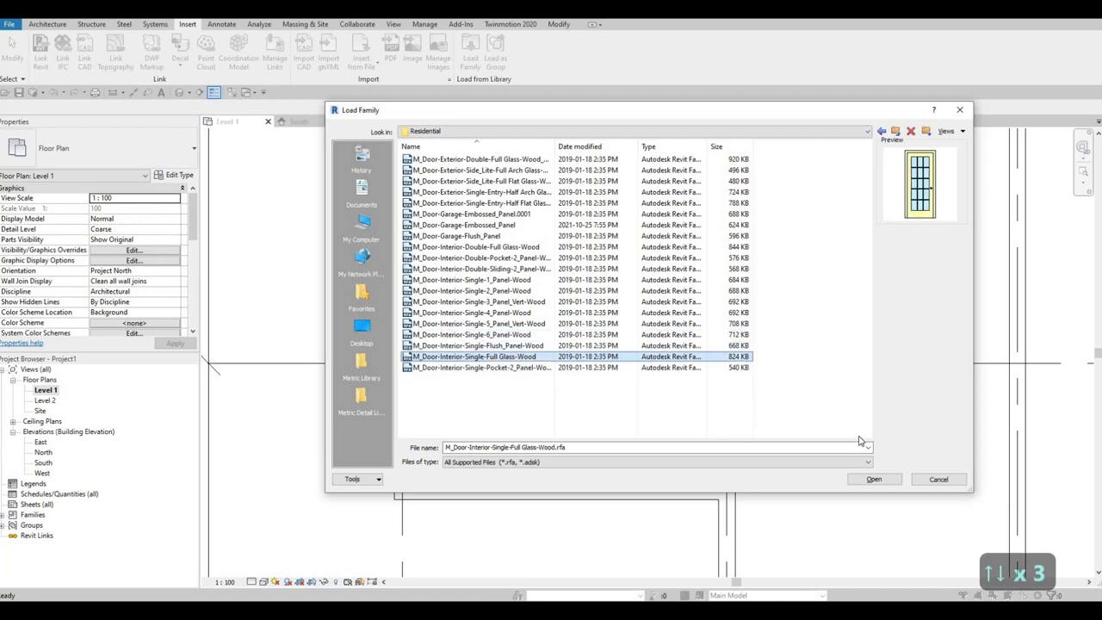
pyautogui.press('Down')
pyautogui.press('Up')
pyautogui.press('Up')
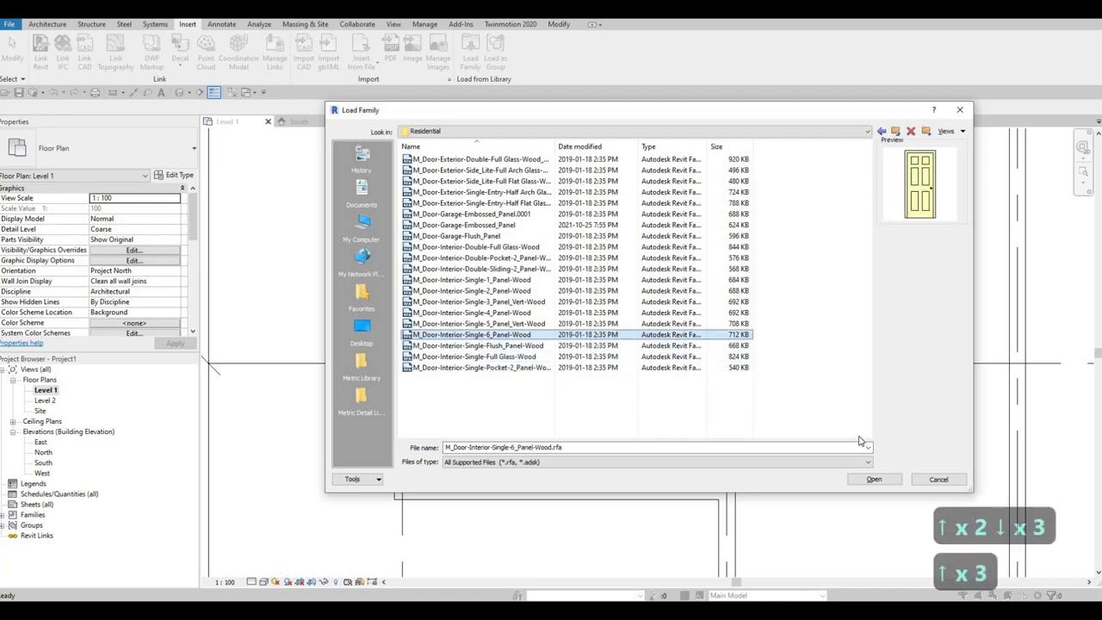
pyautogui.press('Up')
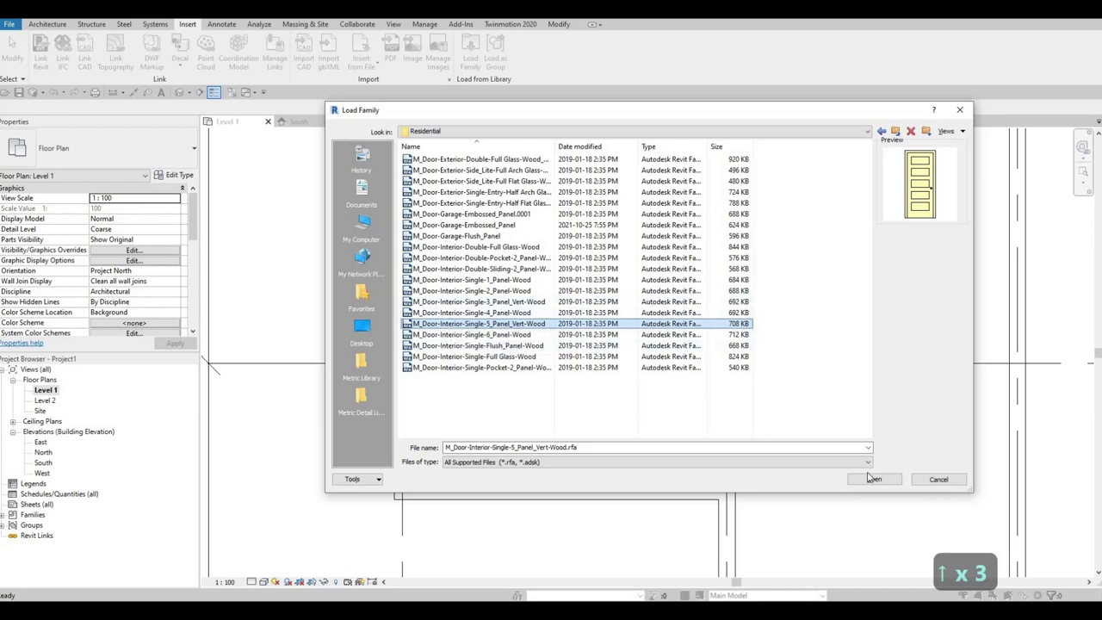
# Step: Load the M_Door-Interior-Single-5_Panel_Vert-Wood family with all its types from 300 x 2000mm to 900 x 2400mm
pyautogui.doubleClick(557, 323)
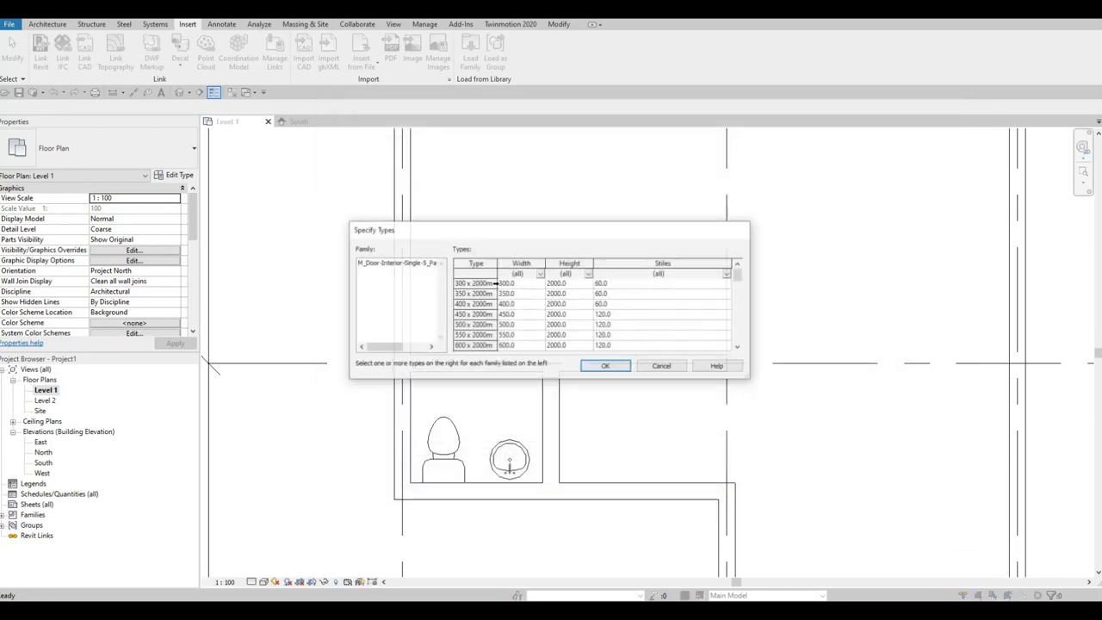
pyautogui.scroll(-2, 498, 298)
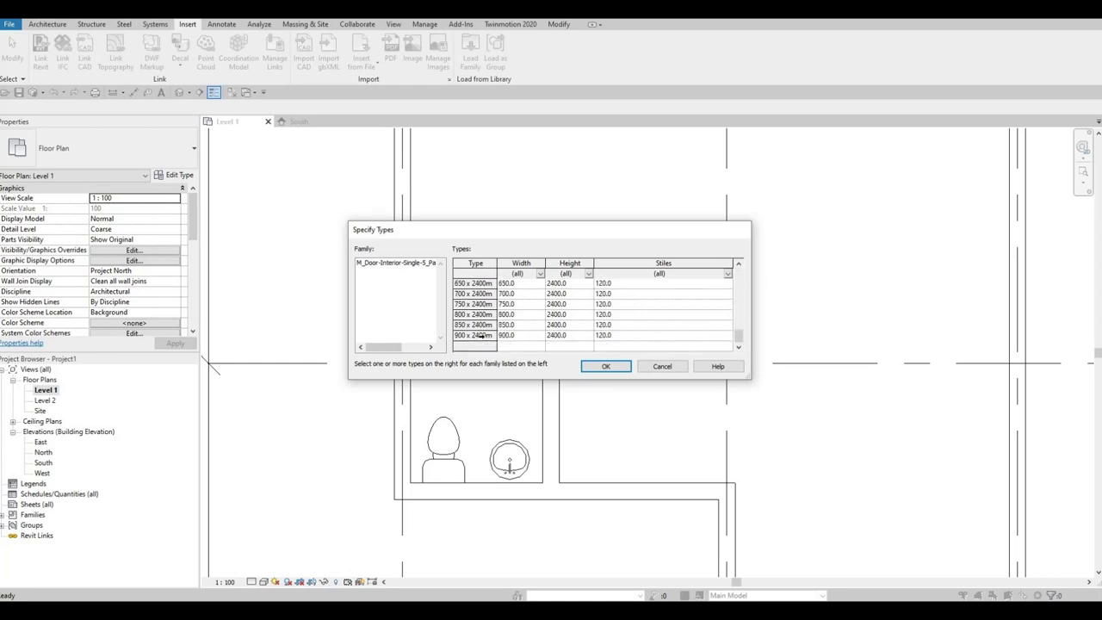
pyautogui.scroll(1, 487, 327)
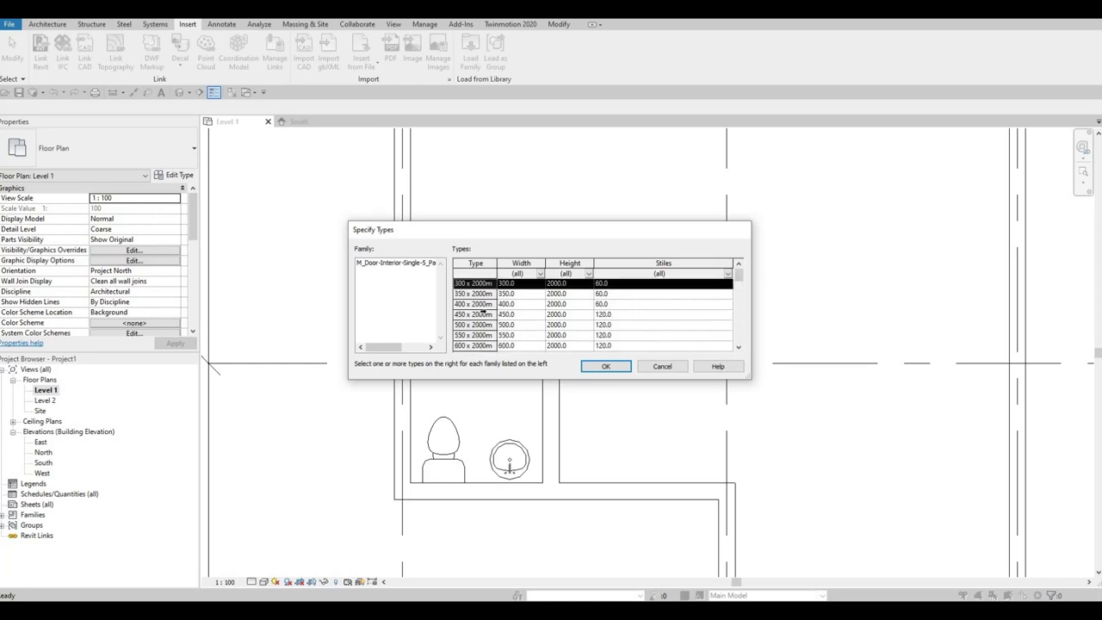
pyautogui.scroll(-1, 484, 332)
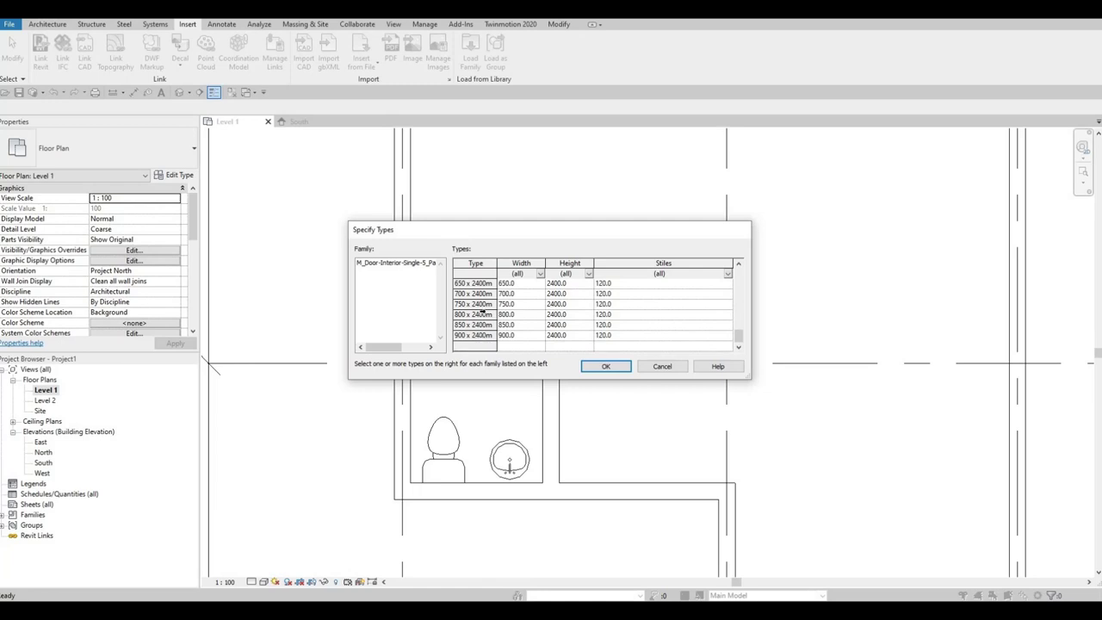
pyautogui.keyDown('shift'); pyautogui.click(473, 334); pyautogui.keyUp('shift')
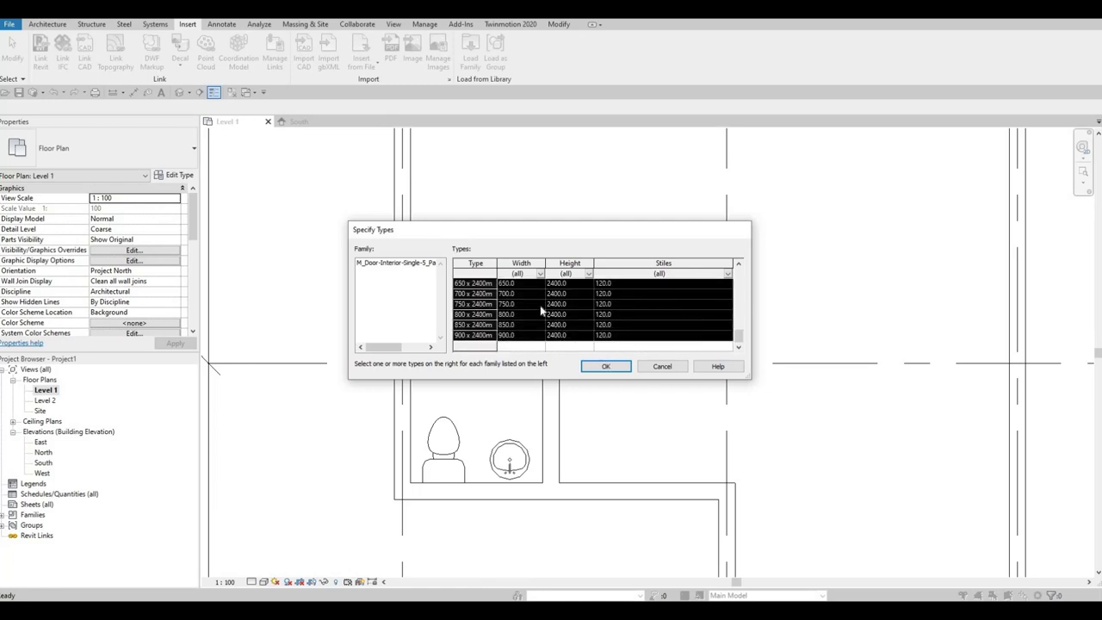
pyautogui.click(620, 369)
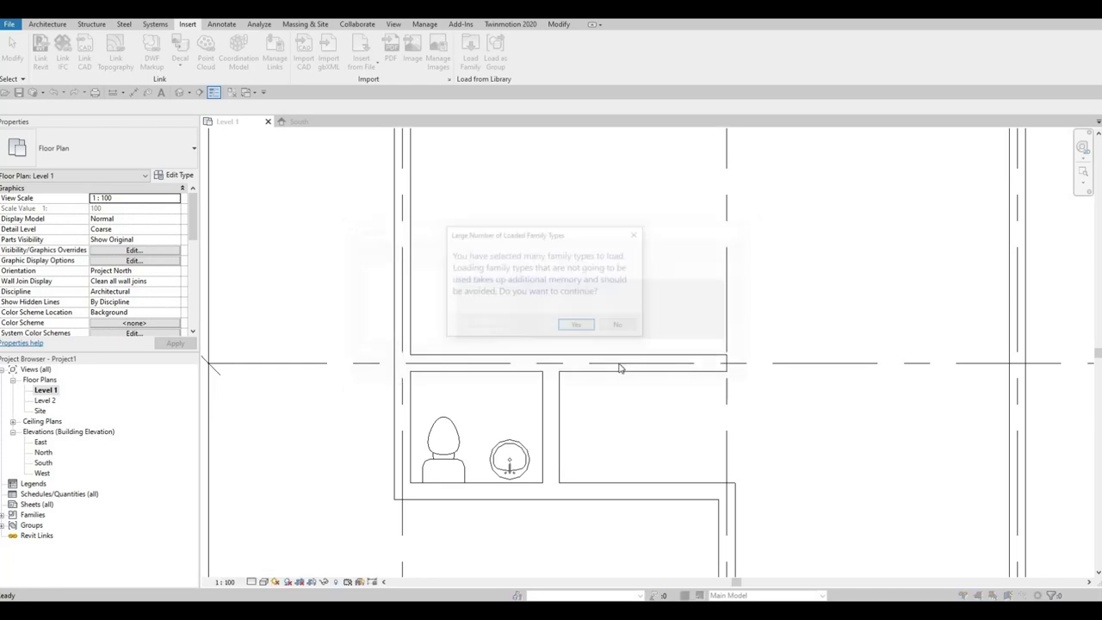
pyautogui.click(578, 327)
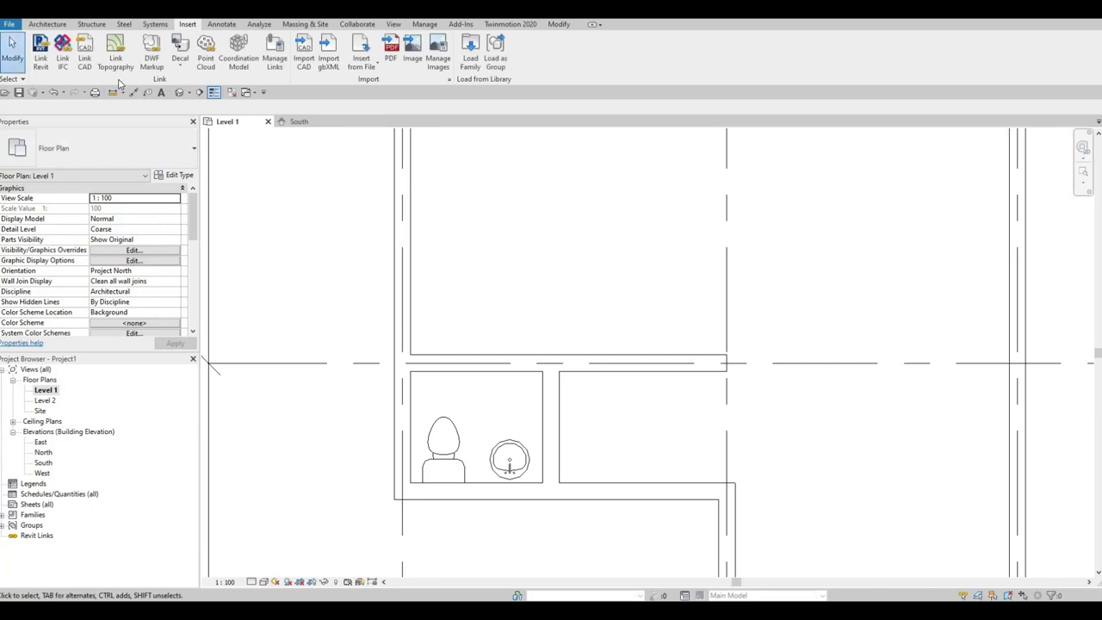
# Step: Place a 300 x 2000mm five-panel door in the bathroom's right partition, swinging into the bathroom, about 400 mm from the upper wall's centerline
pyautogui.click(47, 23)
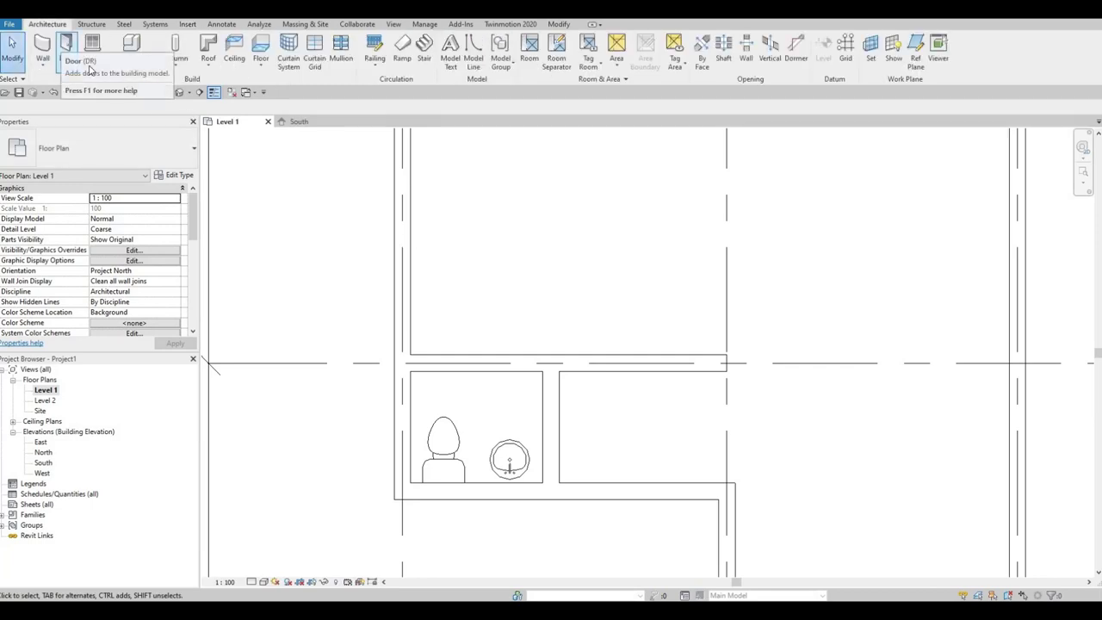
pyautogui.click(67, 52)
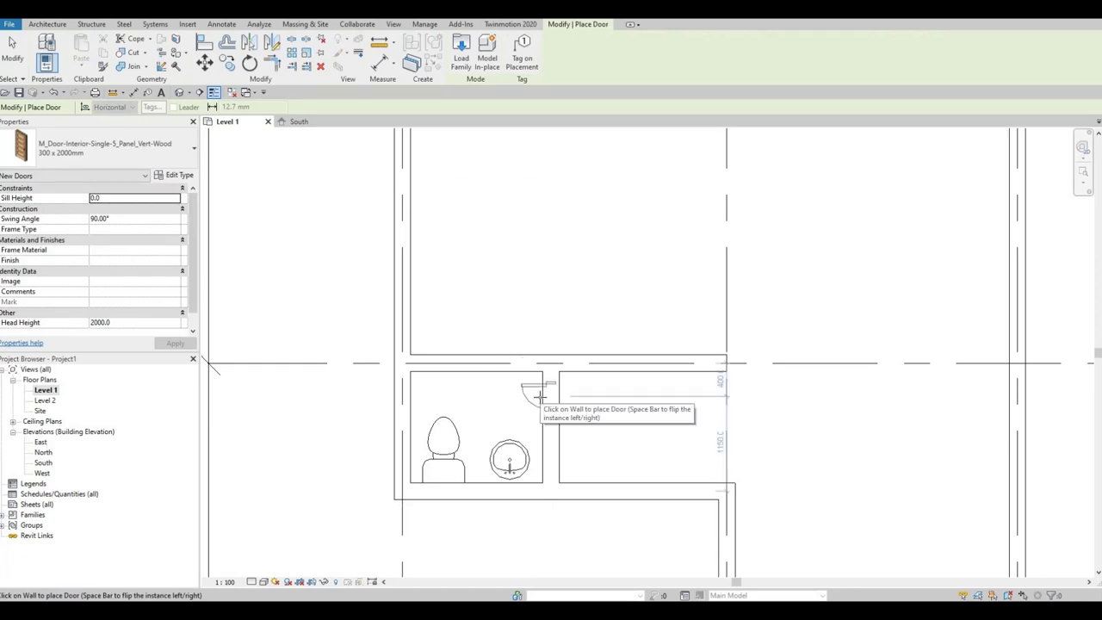
pyautogui.click(536, 414)
pyautogui.press('Escape')
pyautogui.press('Escape')
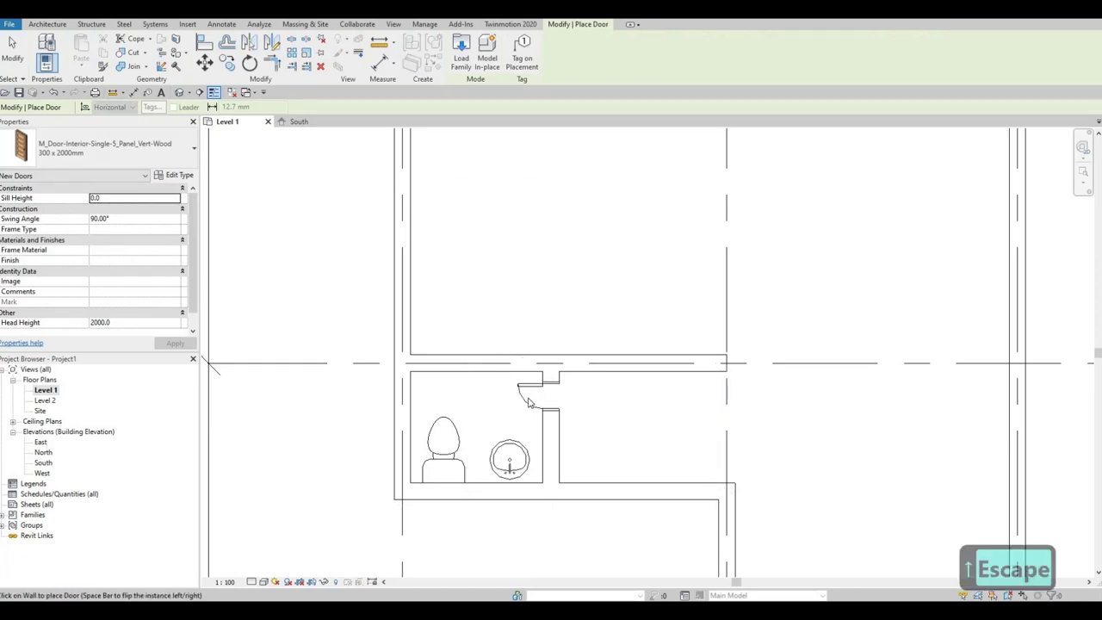
# Step: Change the bathroom door's type to 700 x 2000mm
pyautogui.click(527, 394)
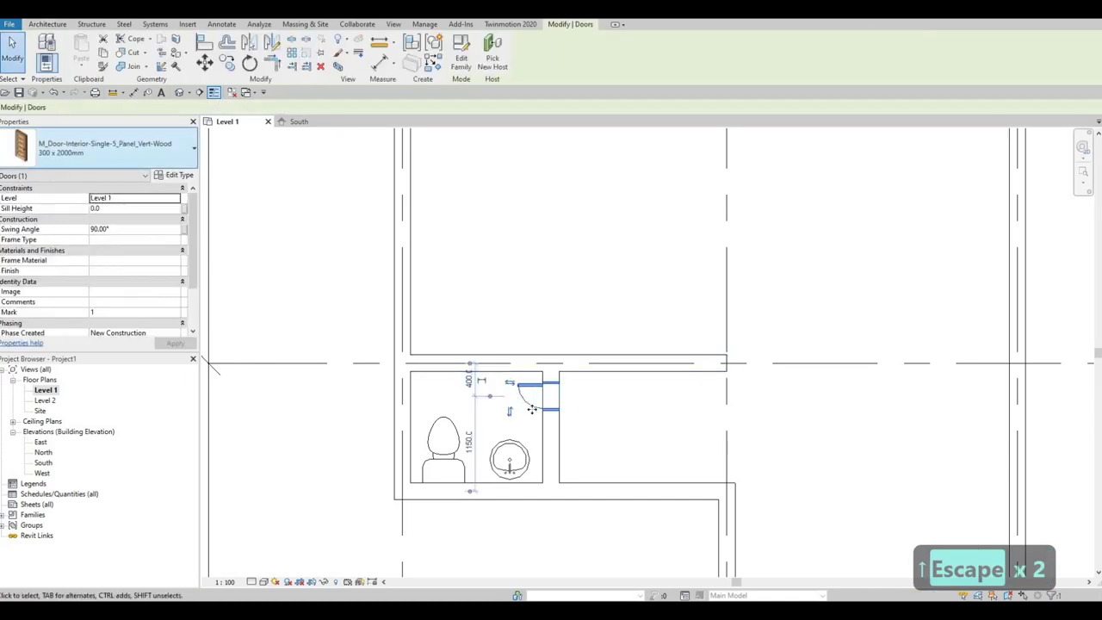
pyautogui.press('Escape')
pyautogui.press('Escape')
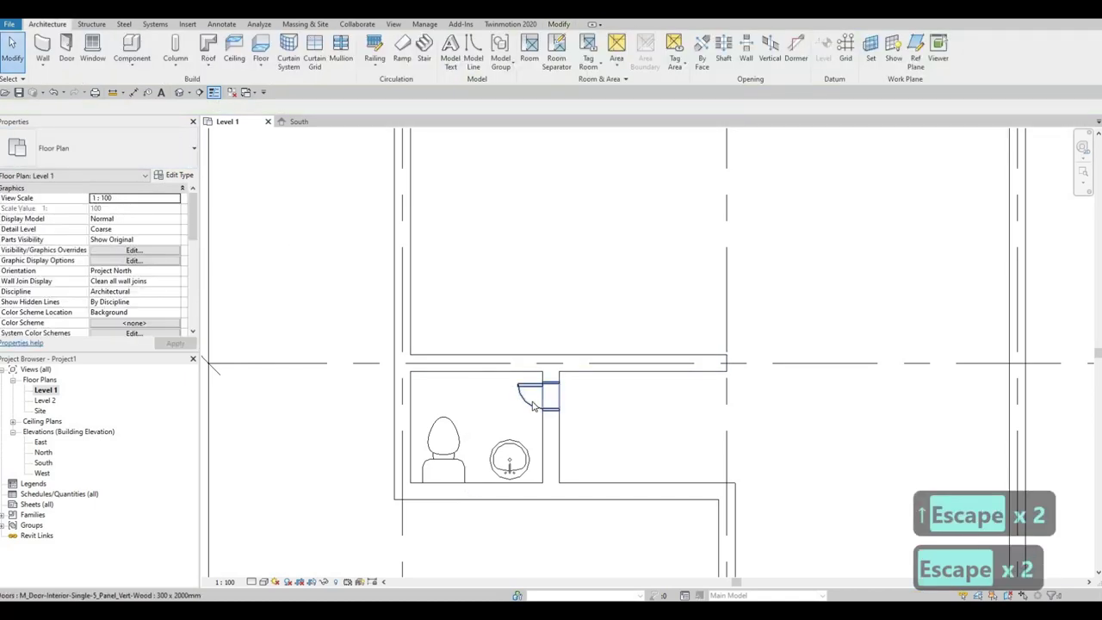
pyautogui.click(533, 407)
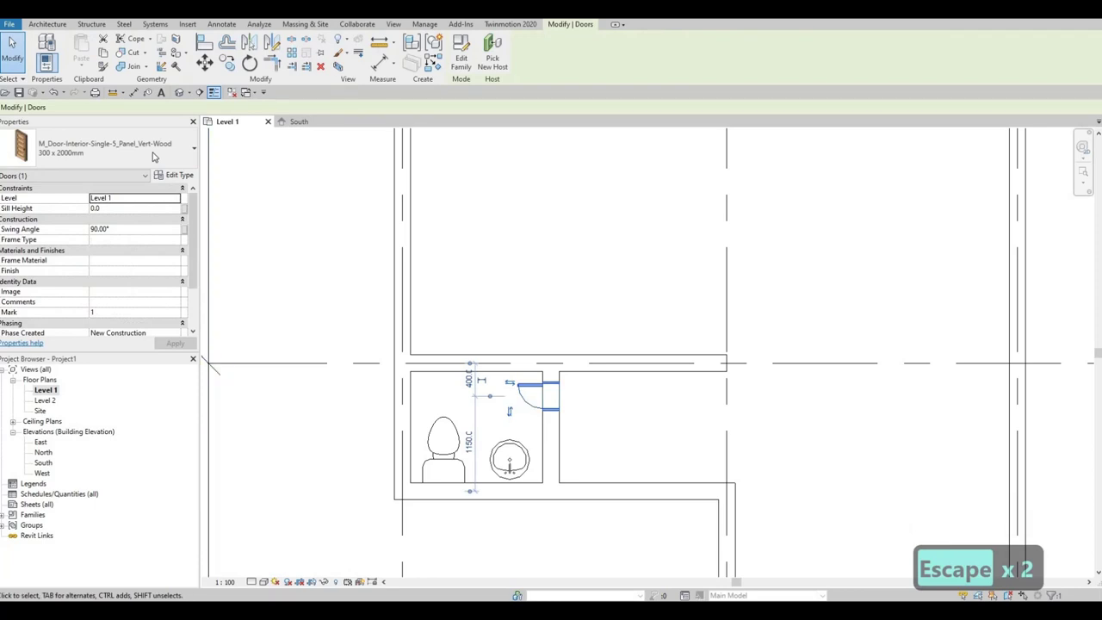
pyautogui.click(153, 151)
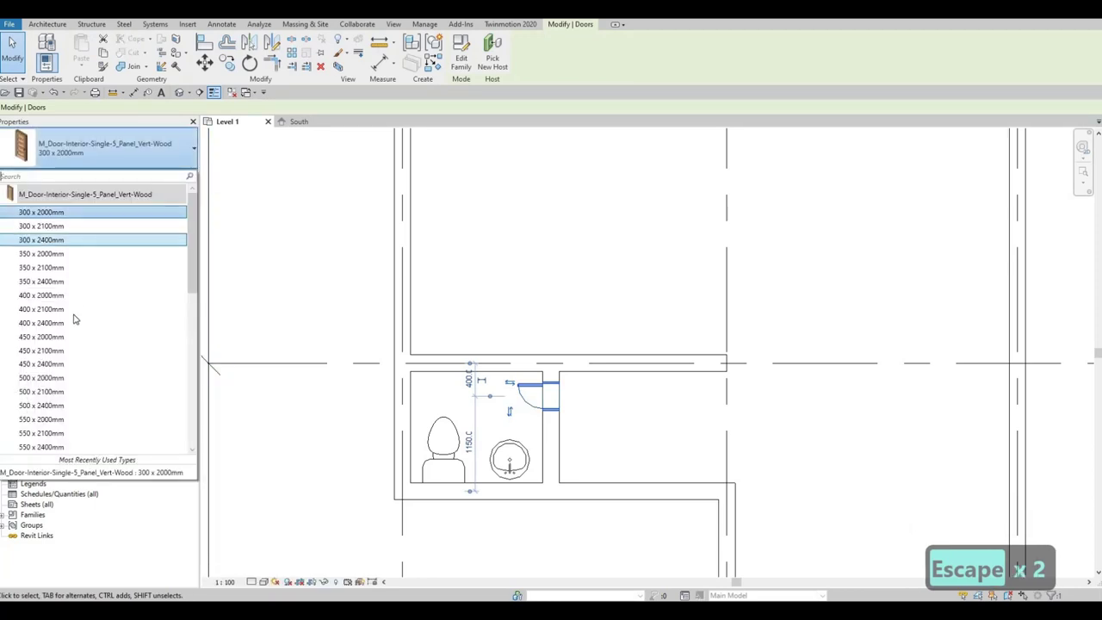
pyautogui.scroll(-1, 56, 394)
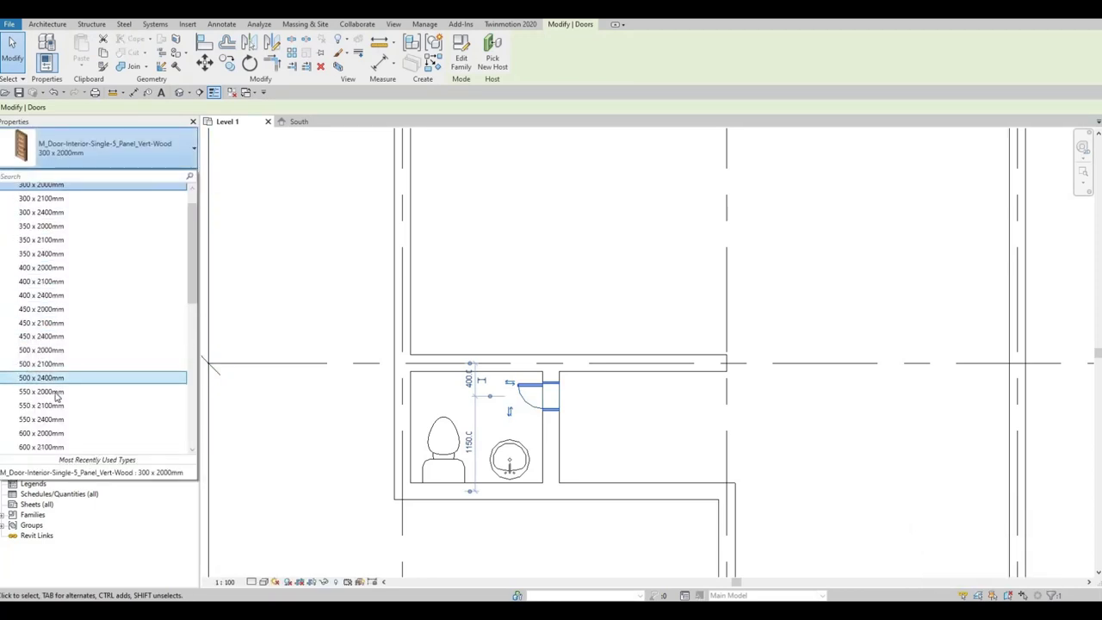
pyautogui.scroll(-2, 55, 396)
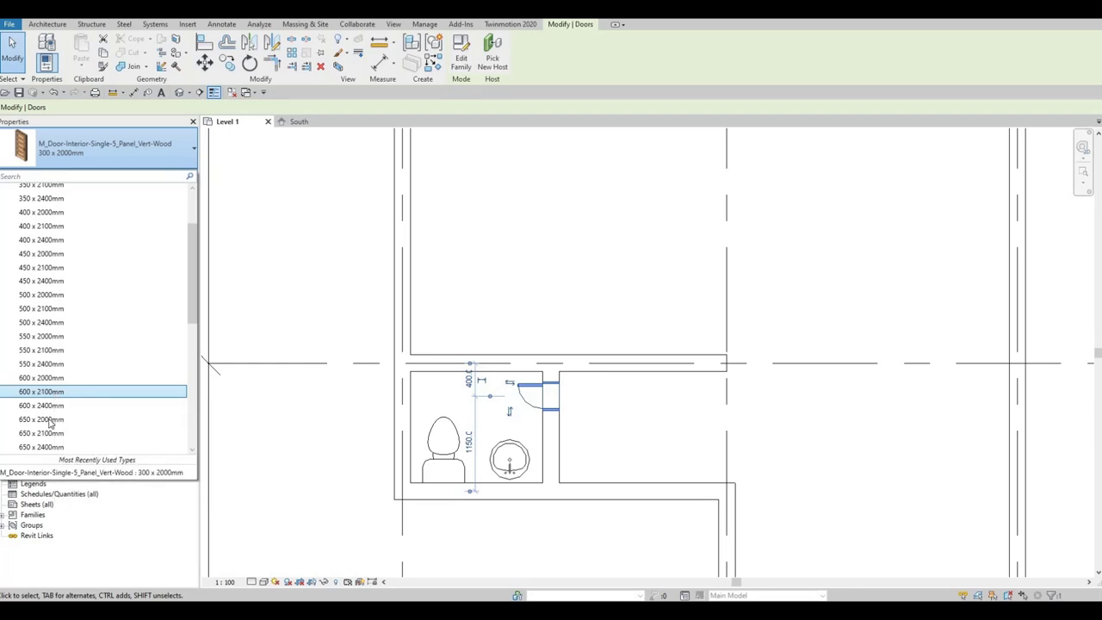
pyautogui.scroll(-1, 48, 426)
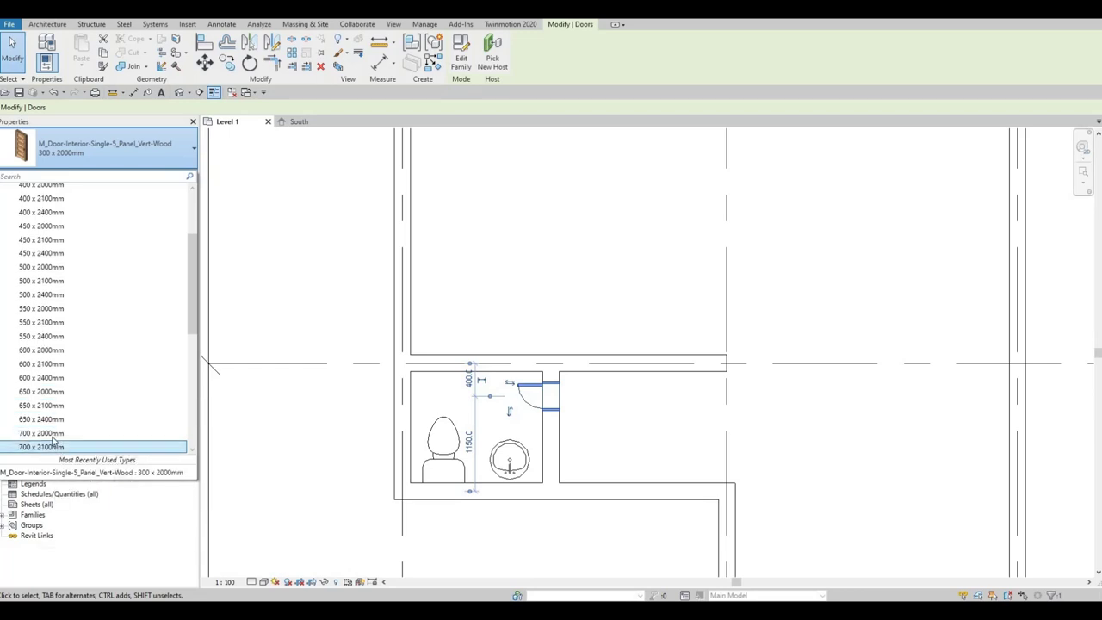
pyautogui.click(56, 434)
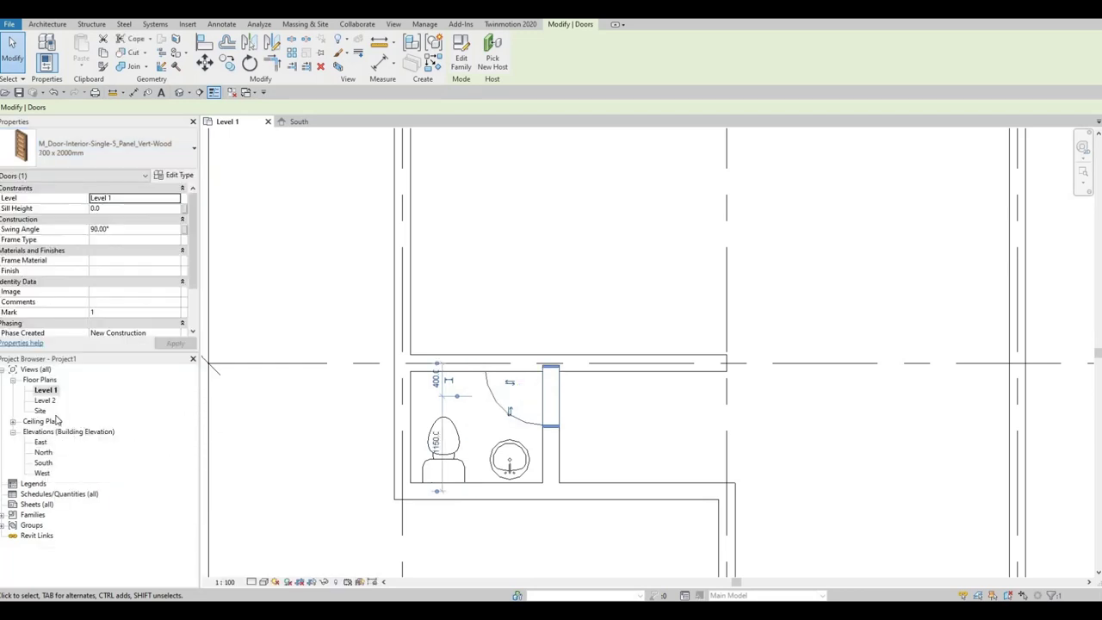
# Step: Move the bathroom door down along its partition to 520 mm from the upper wall's centerline
pyautogui.press('Escape')
pyautogui.press('Escape')
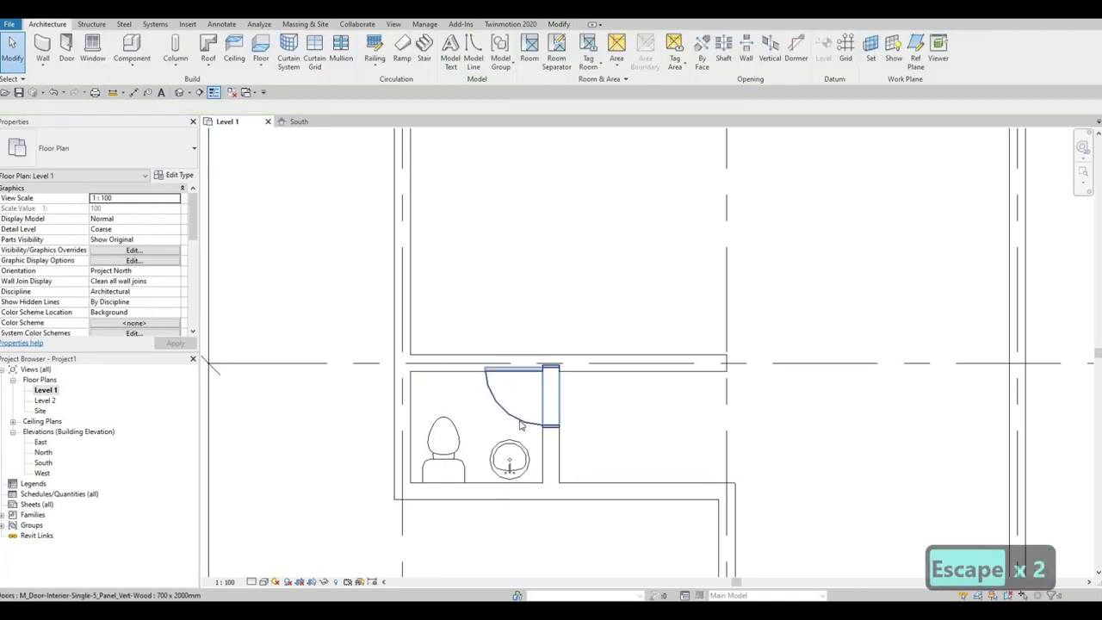
pyautogui.click(520, 424)
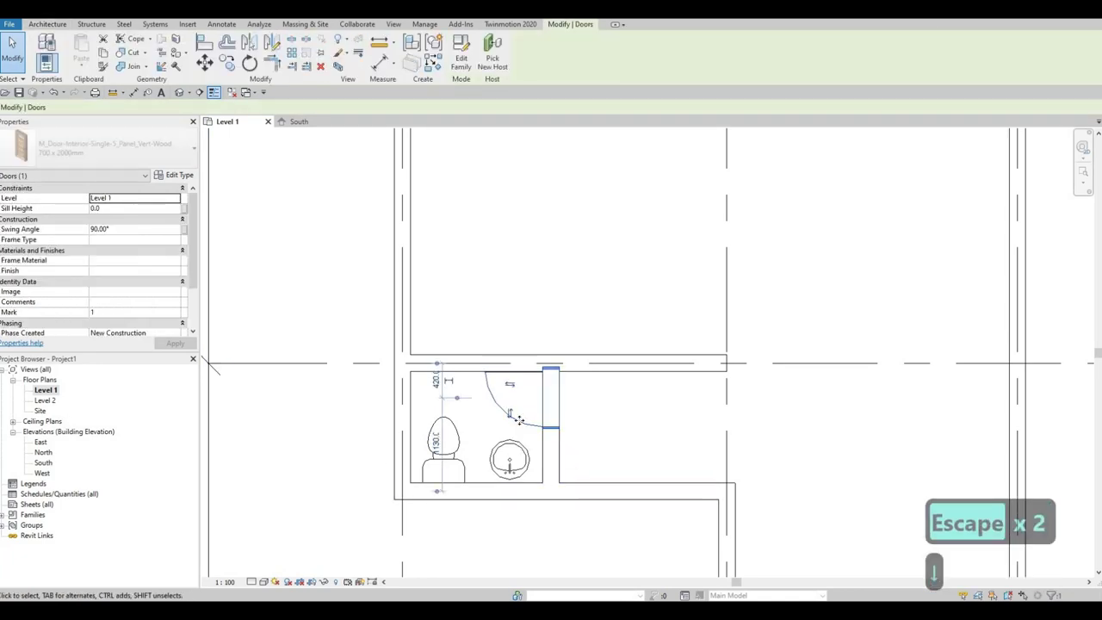
pyautogui.press('Down')
pyautogui.press('Down')
pyautogui.press('Down')
pyautogui.press('Down')
pyautogui.press('Down')
pyautogui.press('Down')
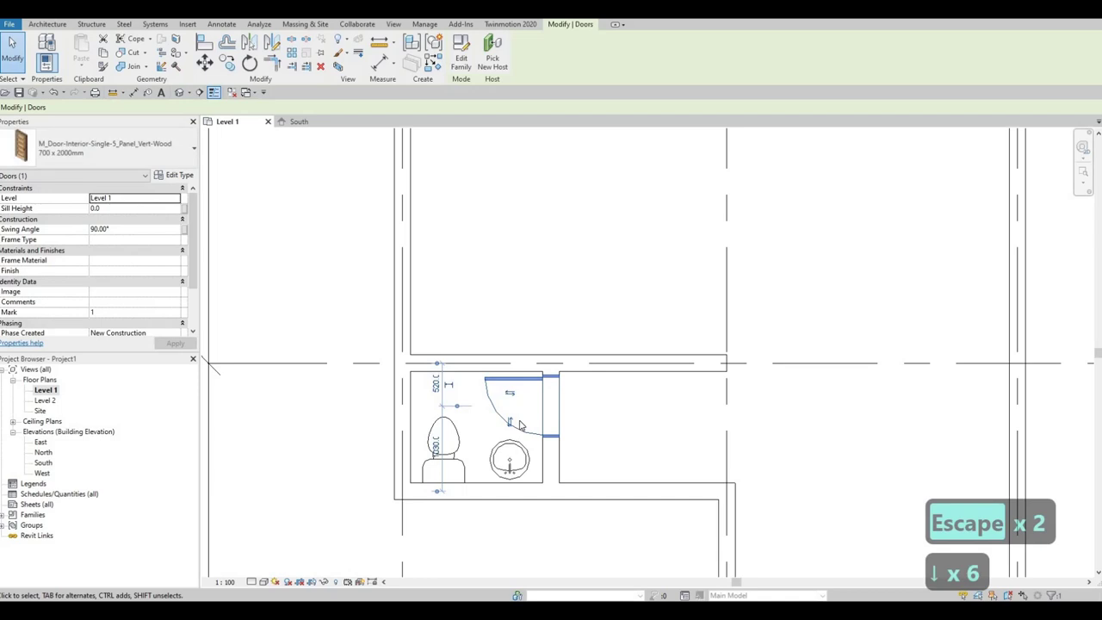
pyautogui.press('Escape')
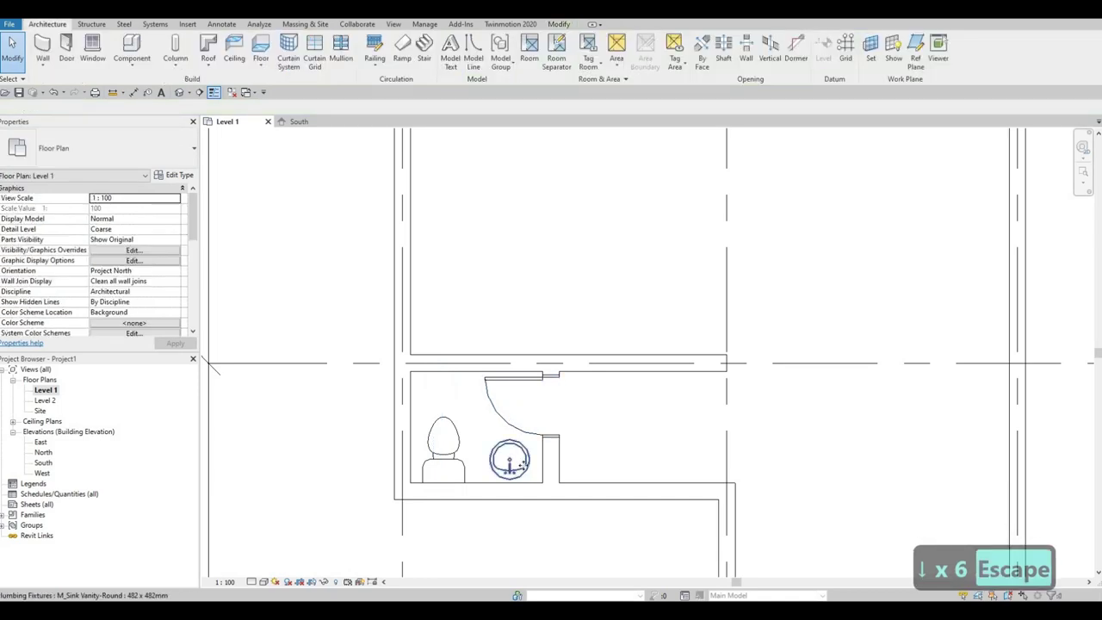
# Step: Nudge the round vanity sink one increment down toward the bathroom's lower wall
pyautogui.click(522, 465)
pyautogui.press('Down')
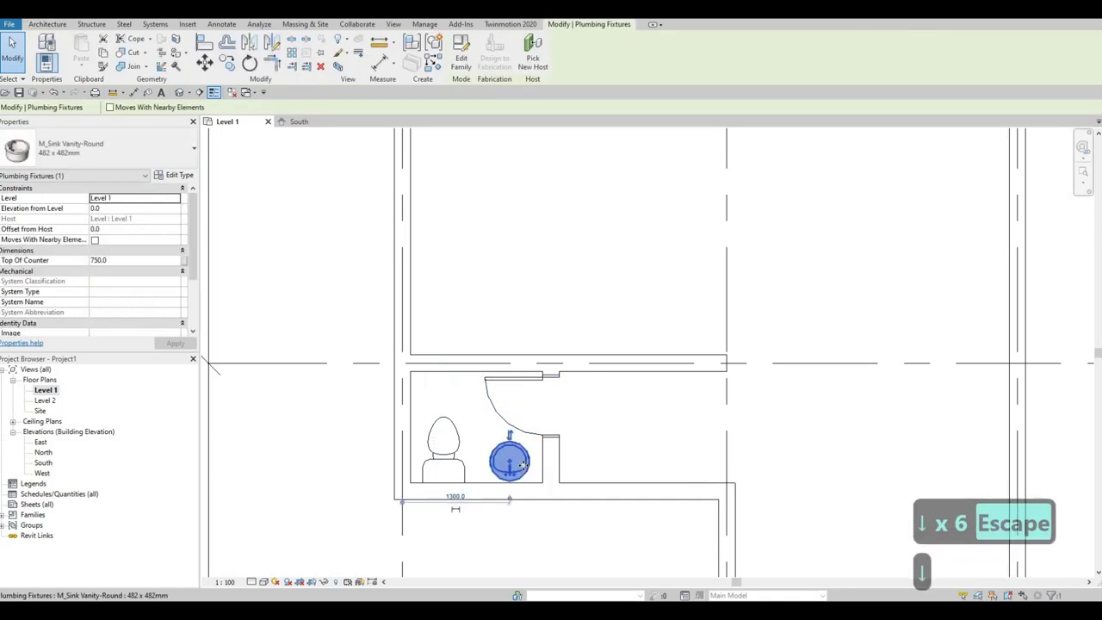
pyautogui.press('Escape')
pyautogui.press('Escape')
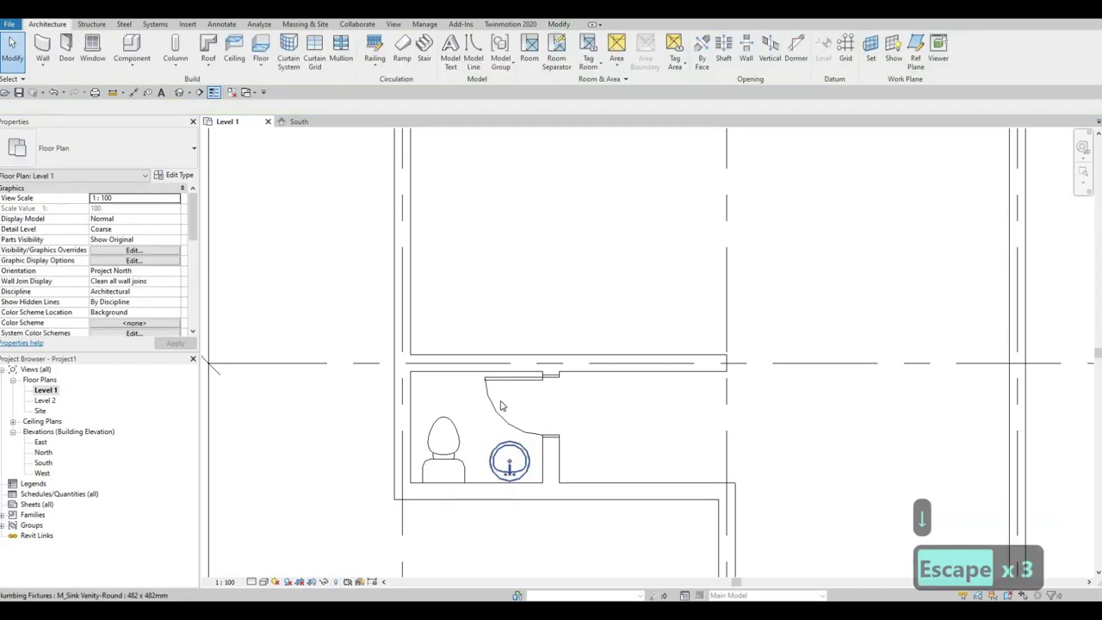
# Step: Duplicate the INTERIOR WALL 1 type as INTERIOR WALL 2 for new walls
pyautogui.scroll(-2, 445, 424)
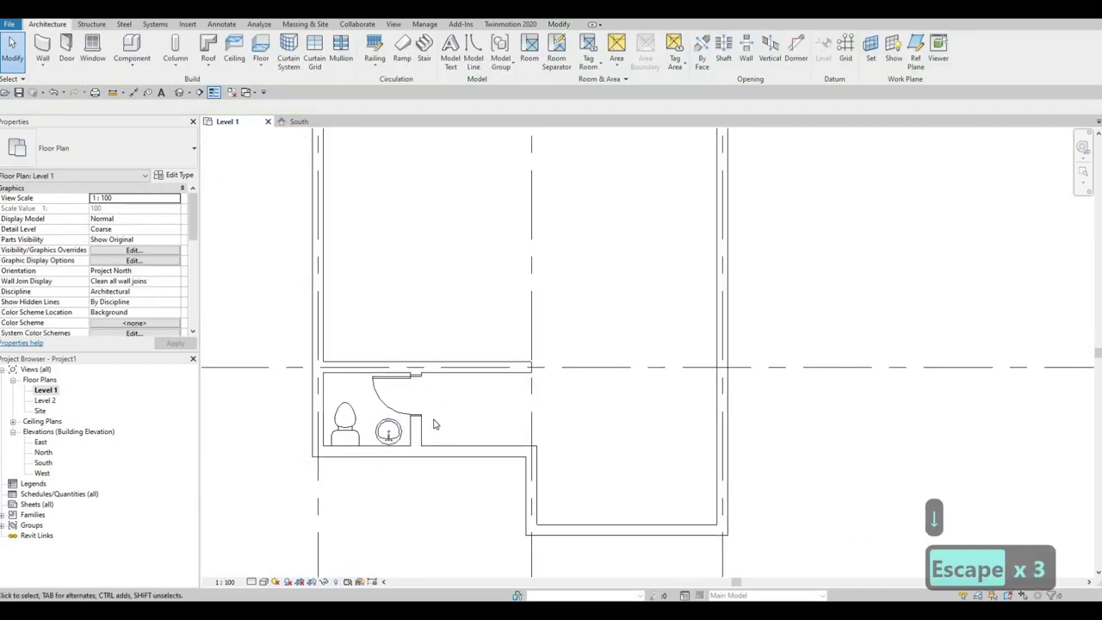
pyautogui.scroll(1, 433, 429)
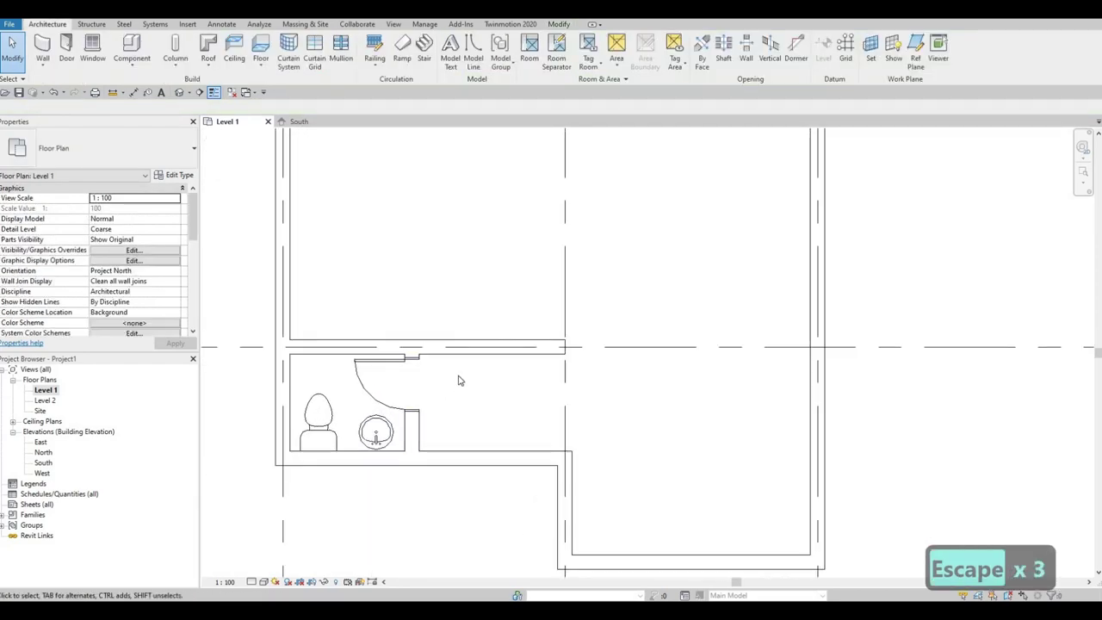
pyautogui.click(45, 45)
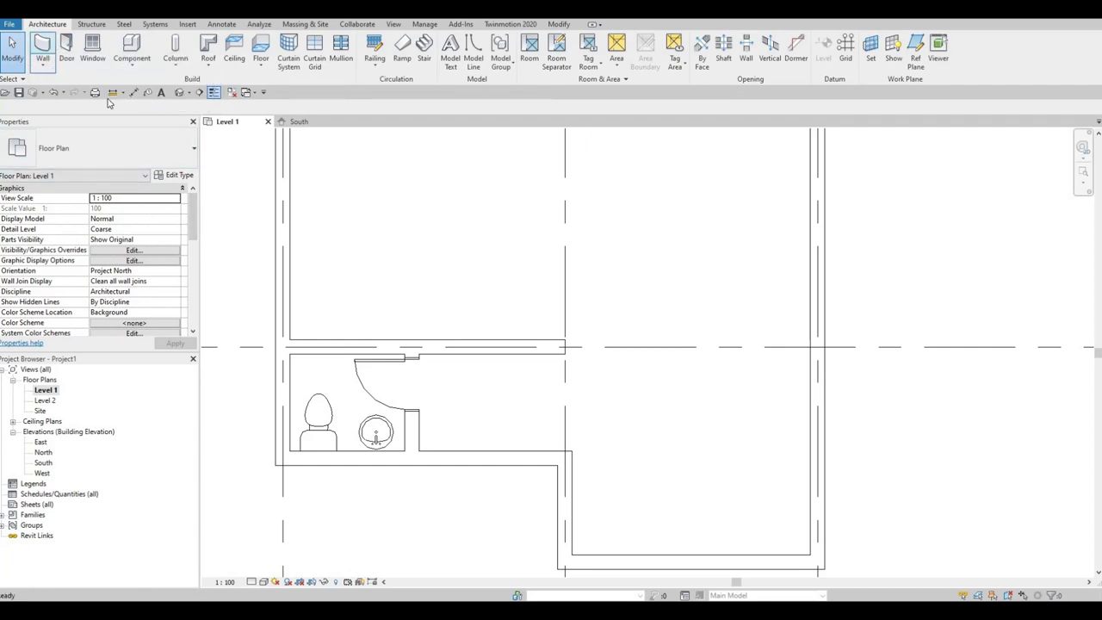
pyautogui.click(176, 174)
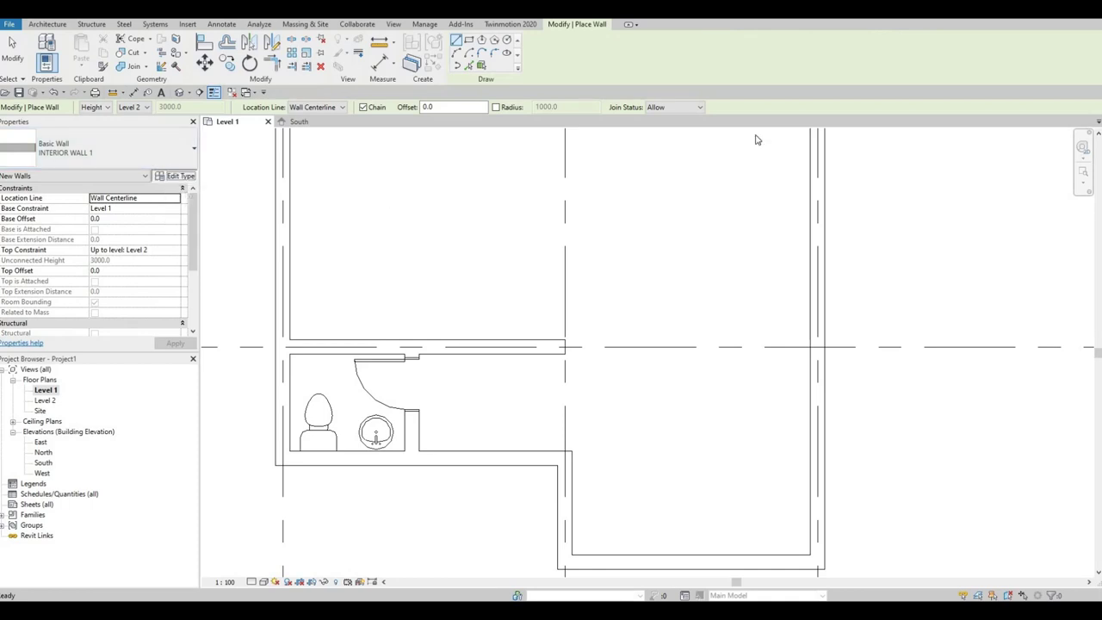
pyautogui.hotkey('alt', 'd')
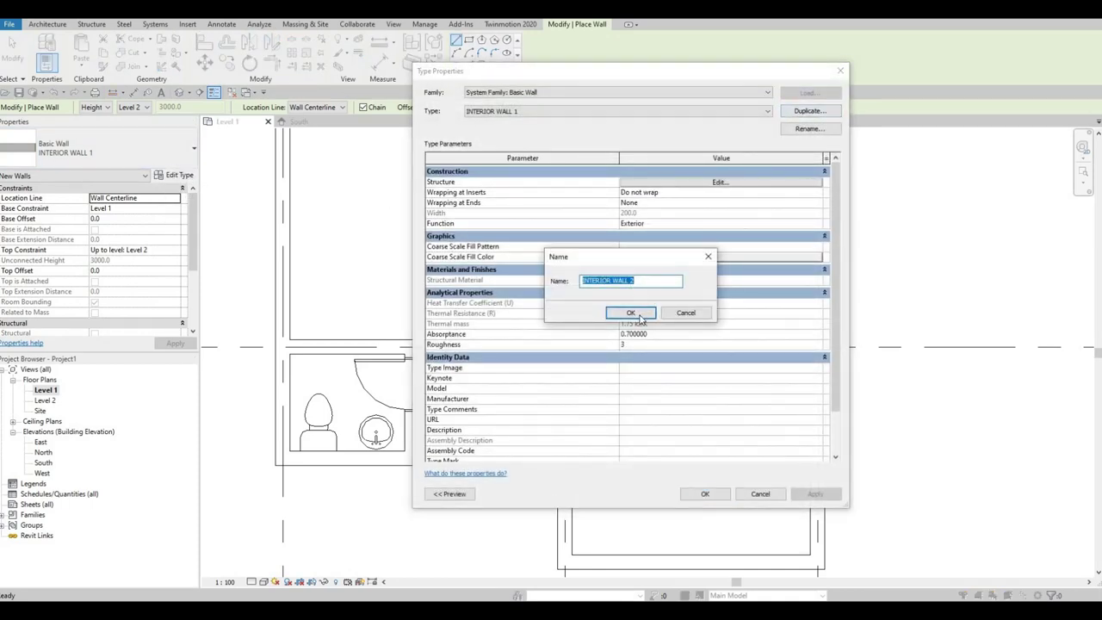
pyautogui.click(631, 313)
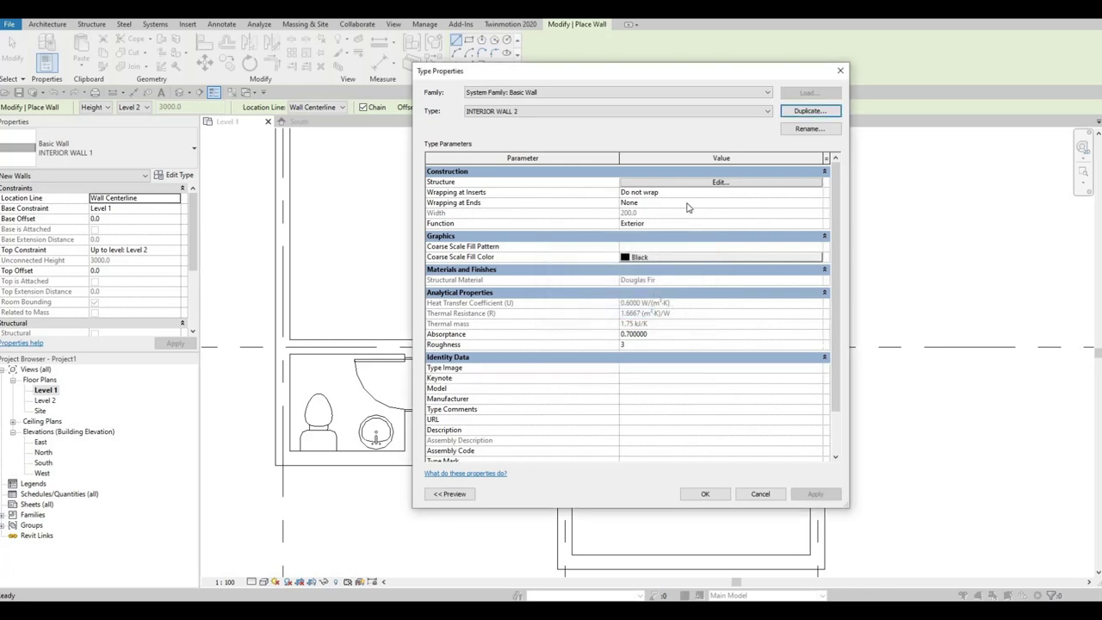
# Step: Assign Maple from the Wood category of the AEC Materials library to INTERIOR WALL 2's structure layer
pyautogui.click(670, 183)
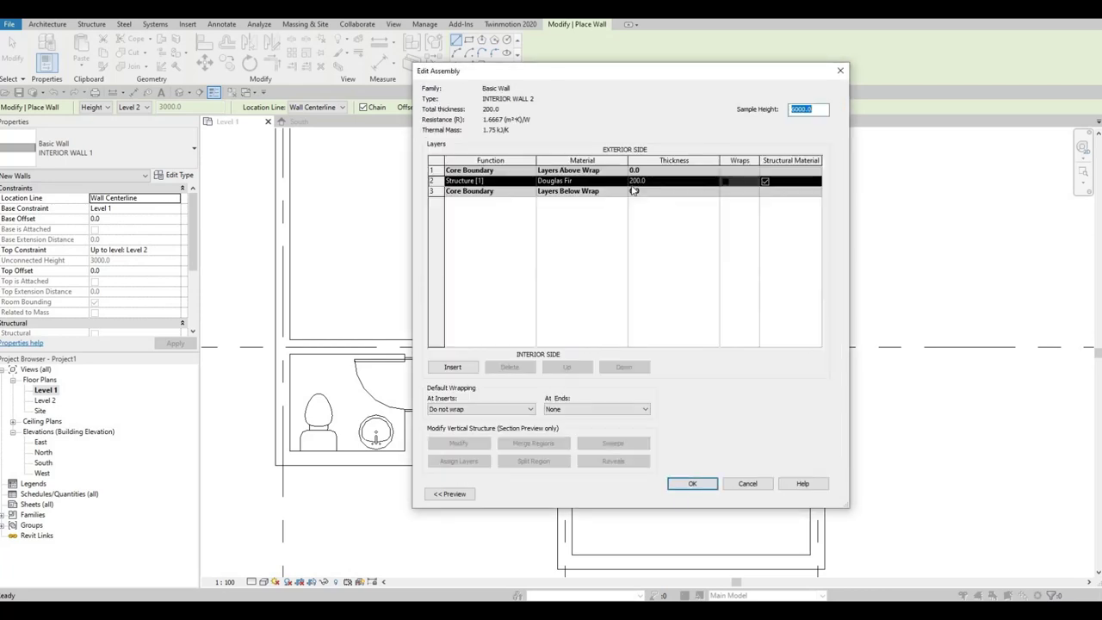
pyautogui.click(620, 181)
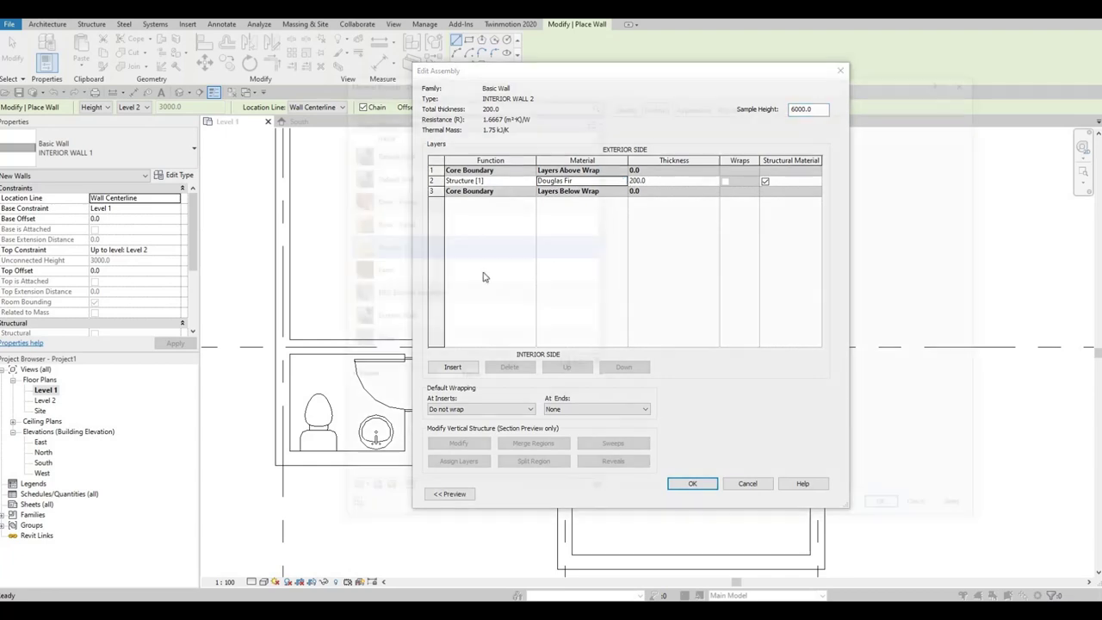
pyautogui.click(621, 181)
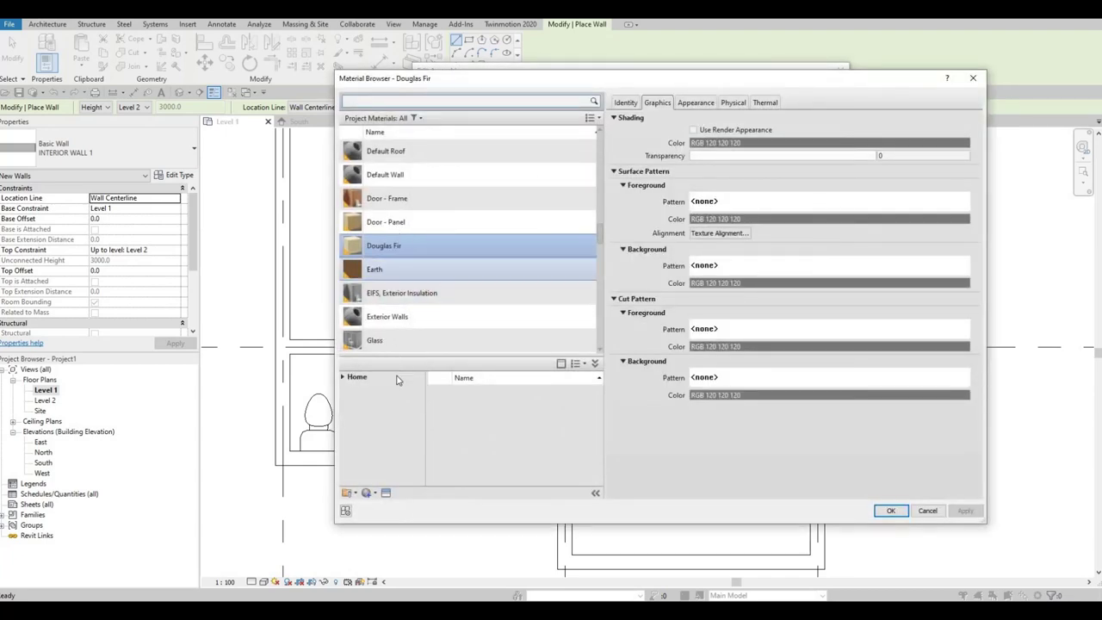
pyautogui.scroll(-1, 392, 275)
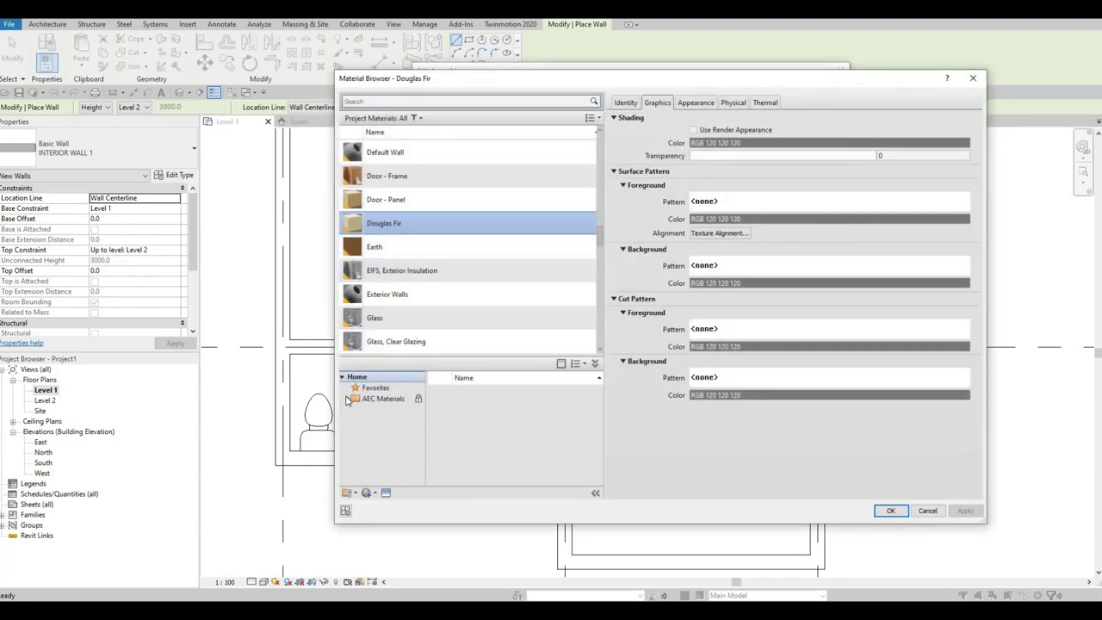
pyautogui.click(344, 377)
pyautogui.click(346, 398)
pyautogui.scroll(-2, 360, 465)
pyautogui.scroll(-2, 360, 465)
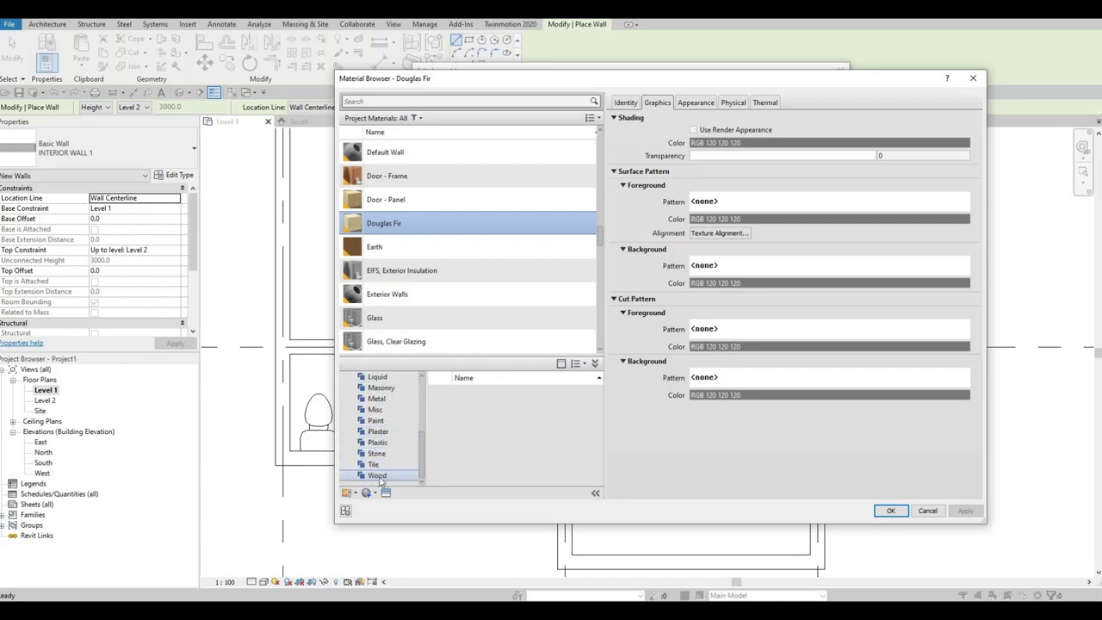
pyautogui.click(377, 475)
pyautogui.scroll(-2, 441, 413)
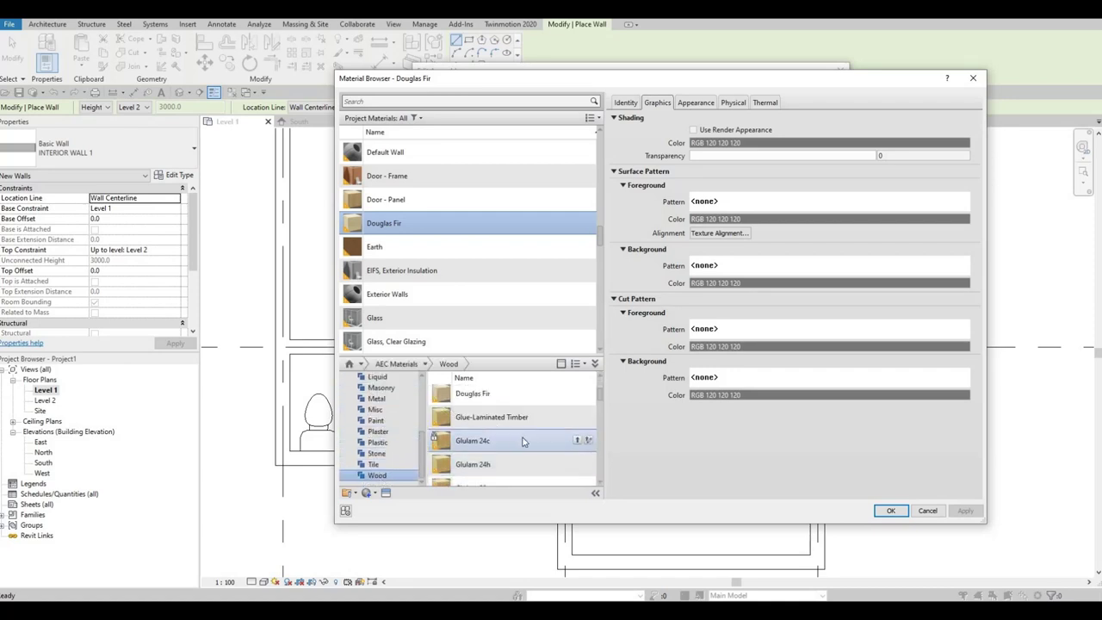
pyautogui.scroll(-4, 493, 449)
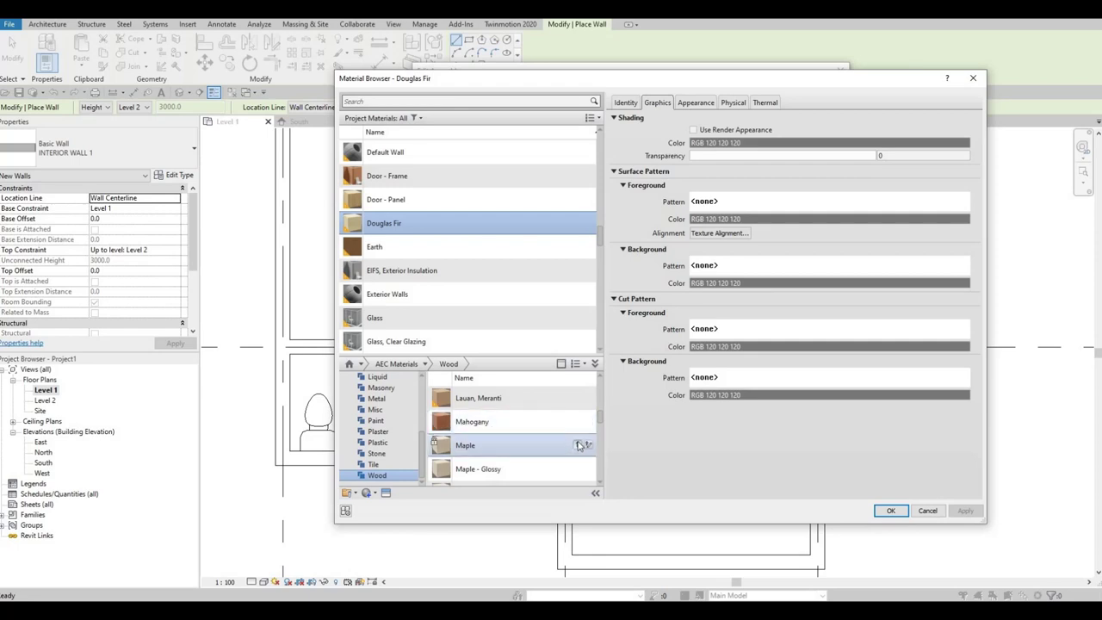
pyautogui.click(892, 511)
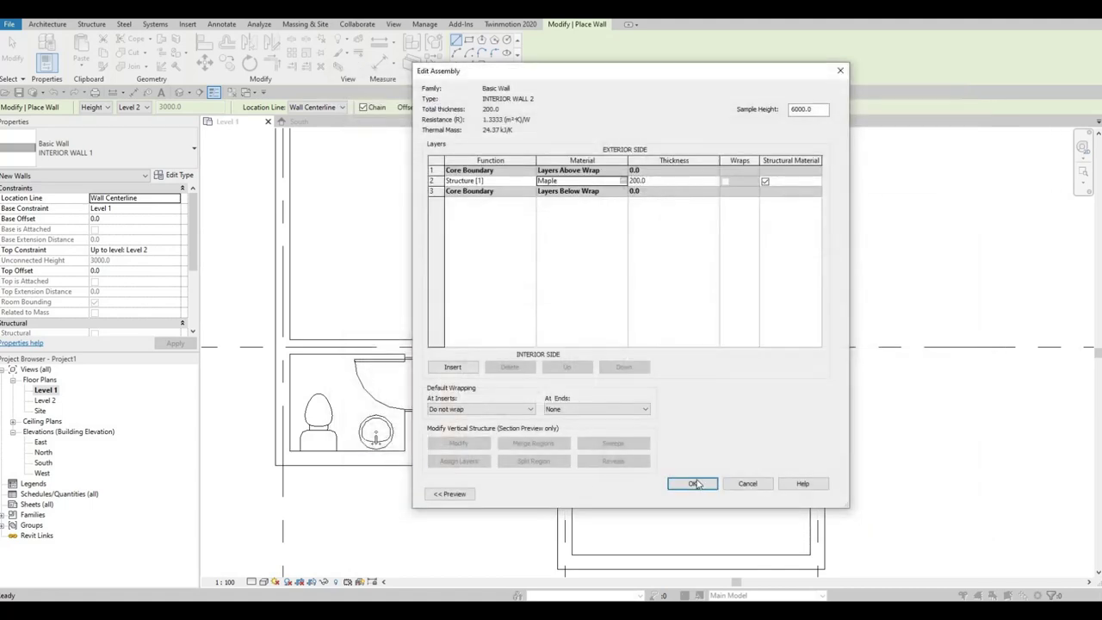
pyautogui.click(694, 484)
pyautogui.click(704, 494)
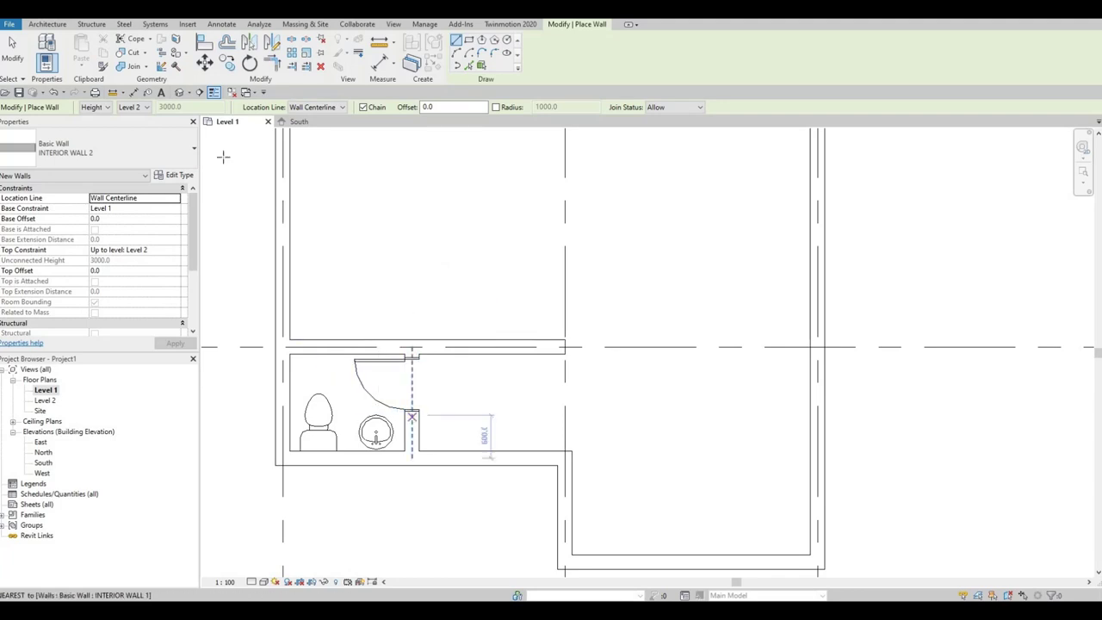
# Step: Set the structure layer thickness of INTERIOR WALL 2 to 100 mm
pyautogui.click(180, 175)
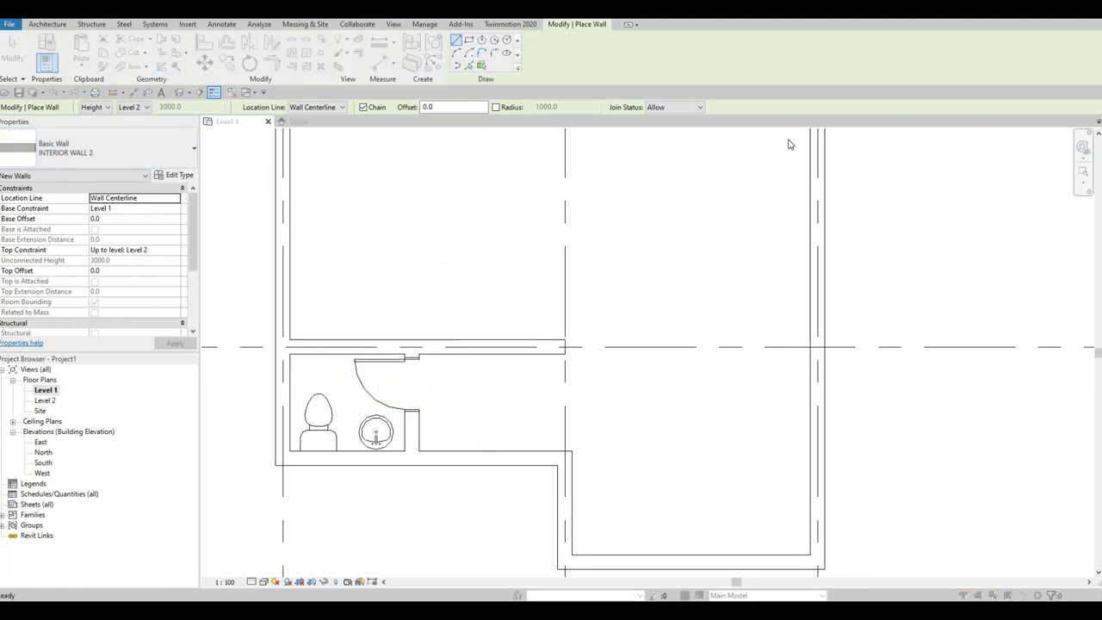
pyautogui.click(674, 183)
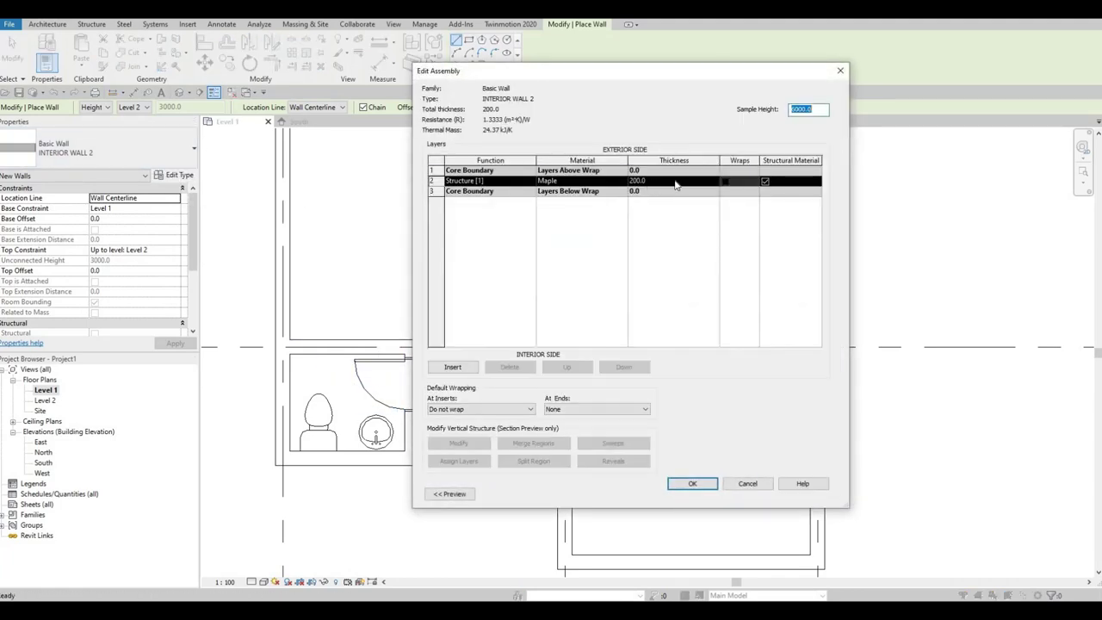
pyautogui.click(677, 181)
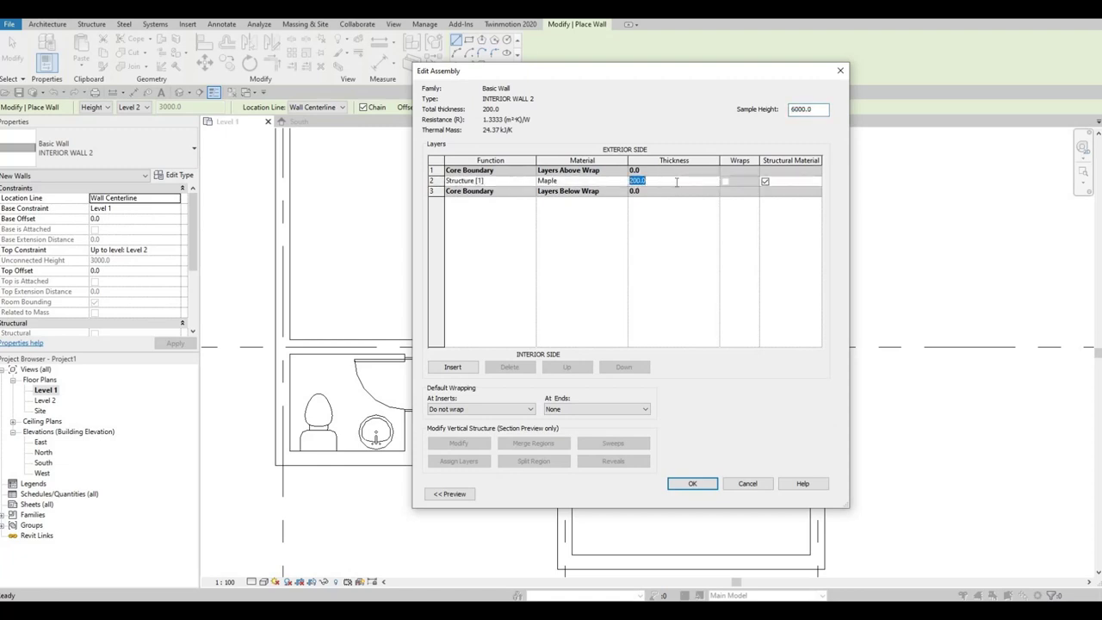
pyautogui.write('100')
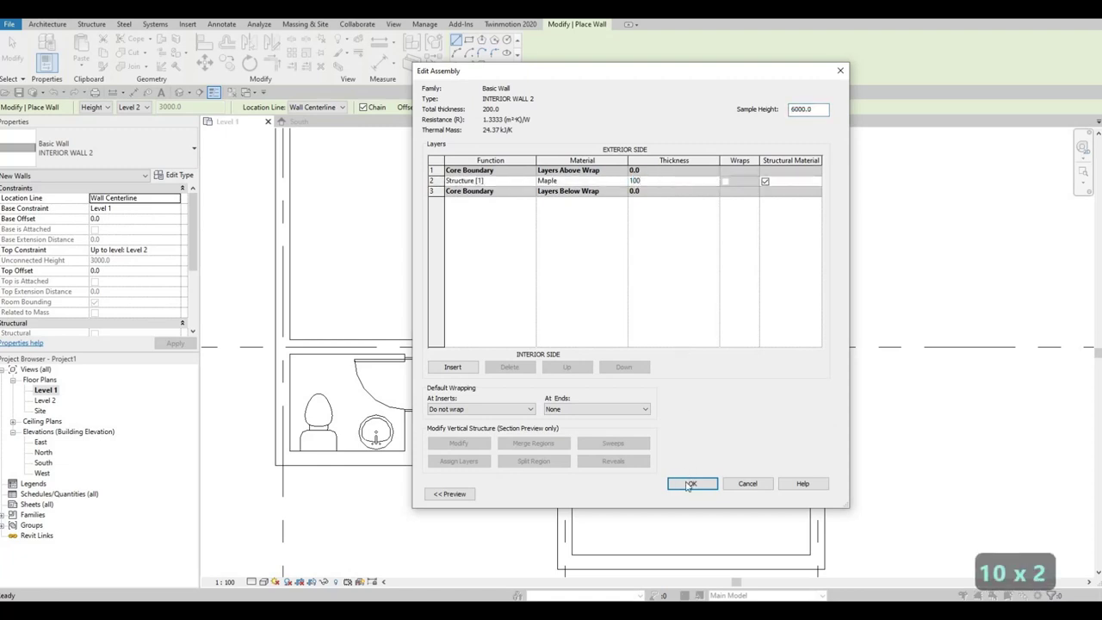
pyautogui.click(700, 484)
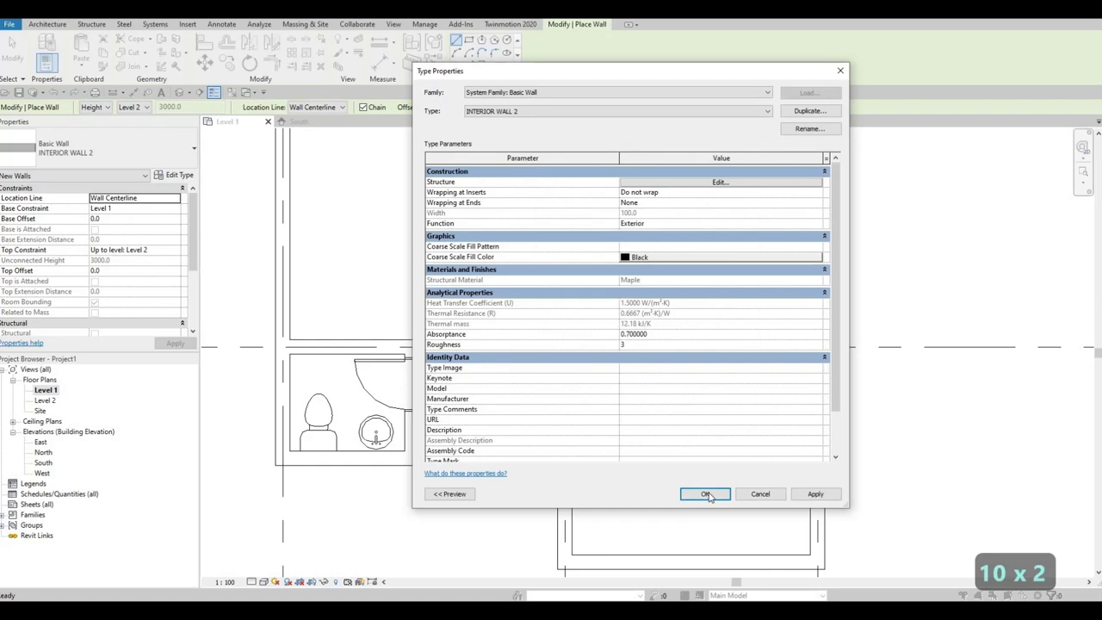
pyautogui.click(706, 494)
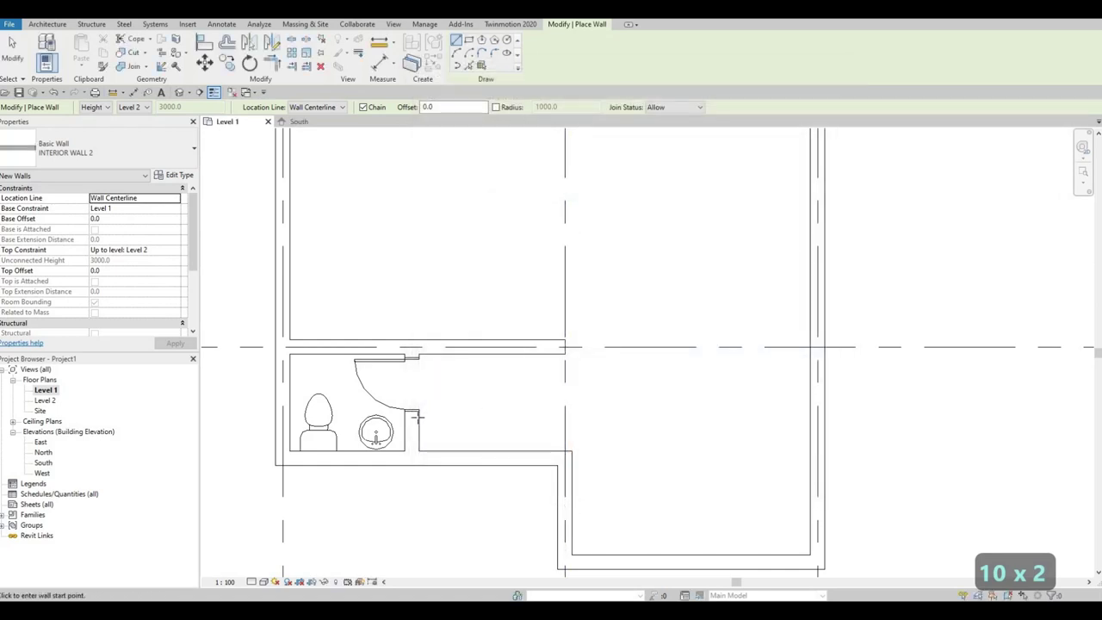
# Step: Draw INTERIOR WALL 2 from the bathroom partition's right face about 2030 mm to grid 2, then about 400 mm down toward the exterior wall
pyautogui.click(419, 414)
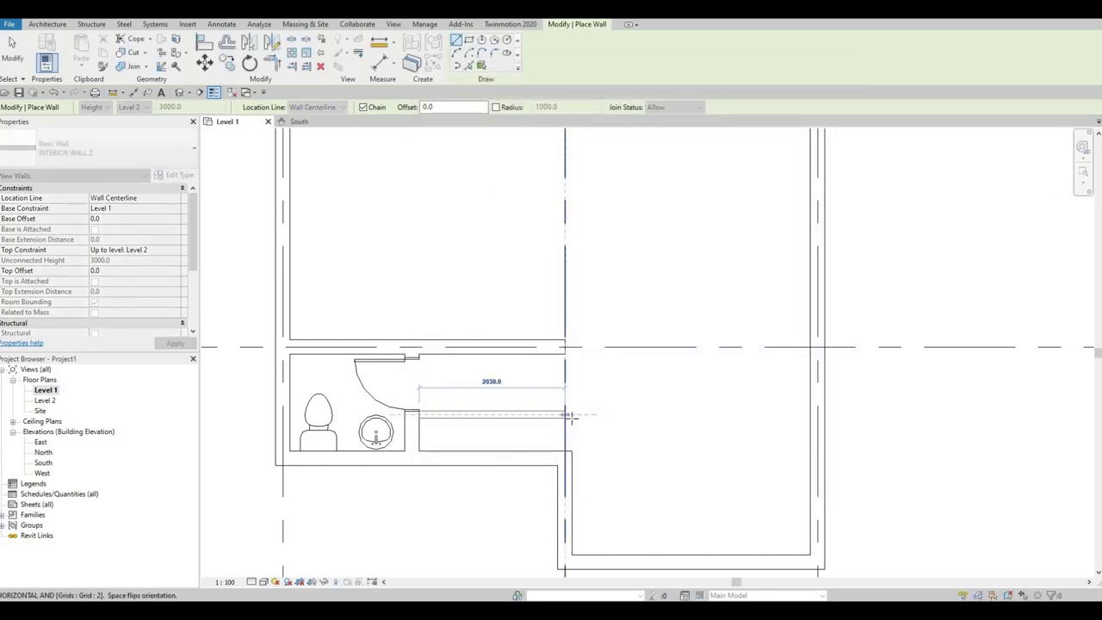
pyautogui.click(565, 415)
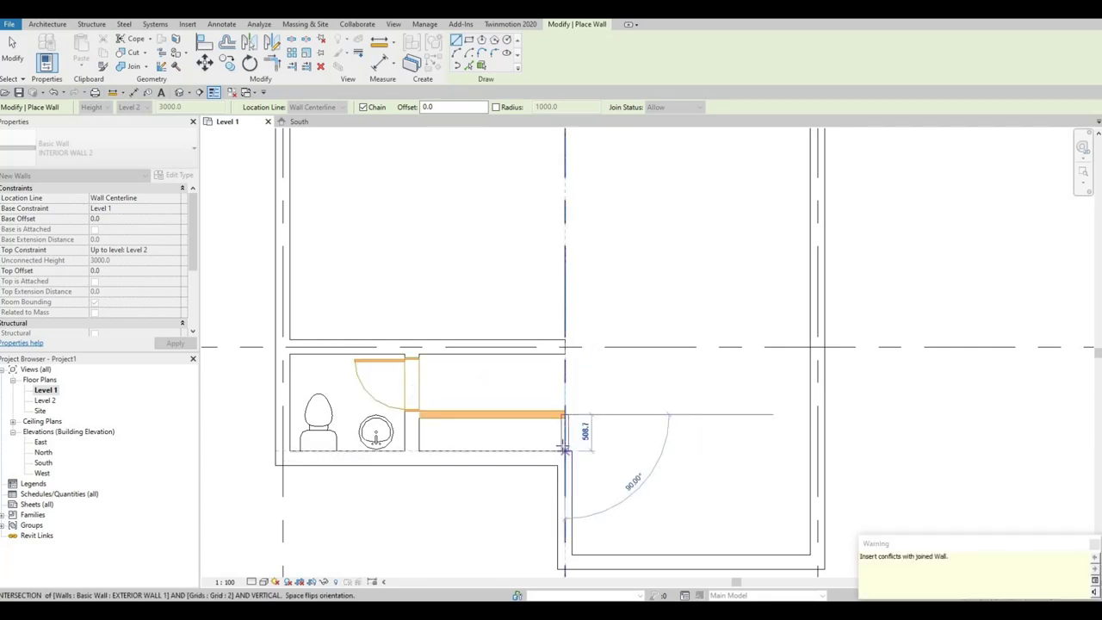
pyautogui.scroll(5, 568, 447)
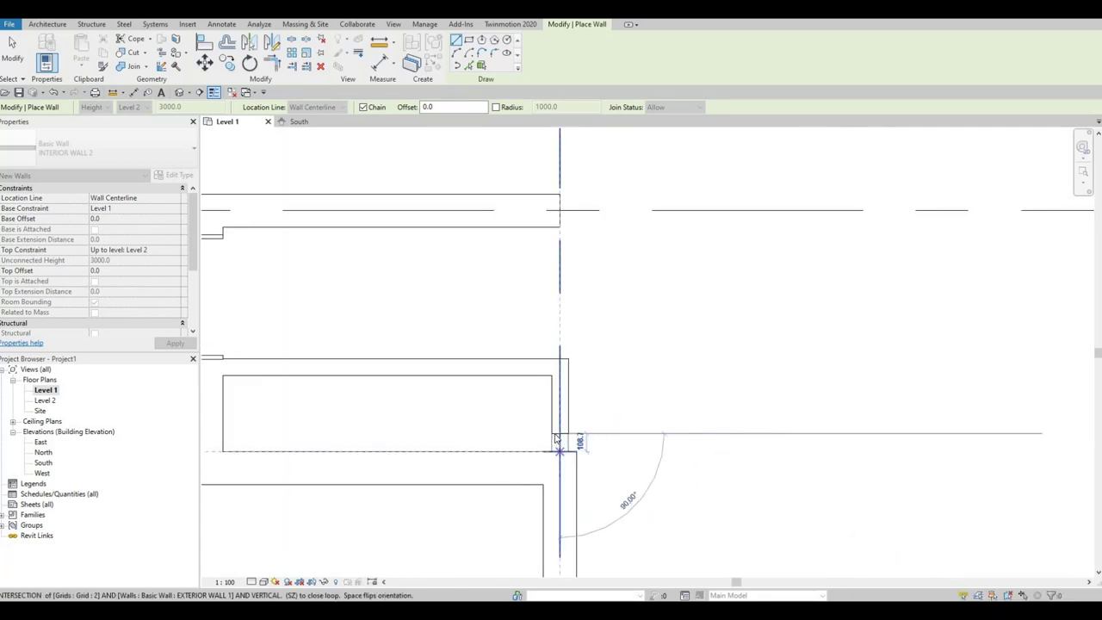
pyautogui.press('Escape')
pyautogui.press('Escape')
# Step: Nudge the new horizontal interior wall one increment down, away from the bathroom door's frame
pyautogui.moveTo(341, 364); pyautogui.dragTo(436, 382, button='middle')
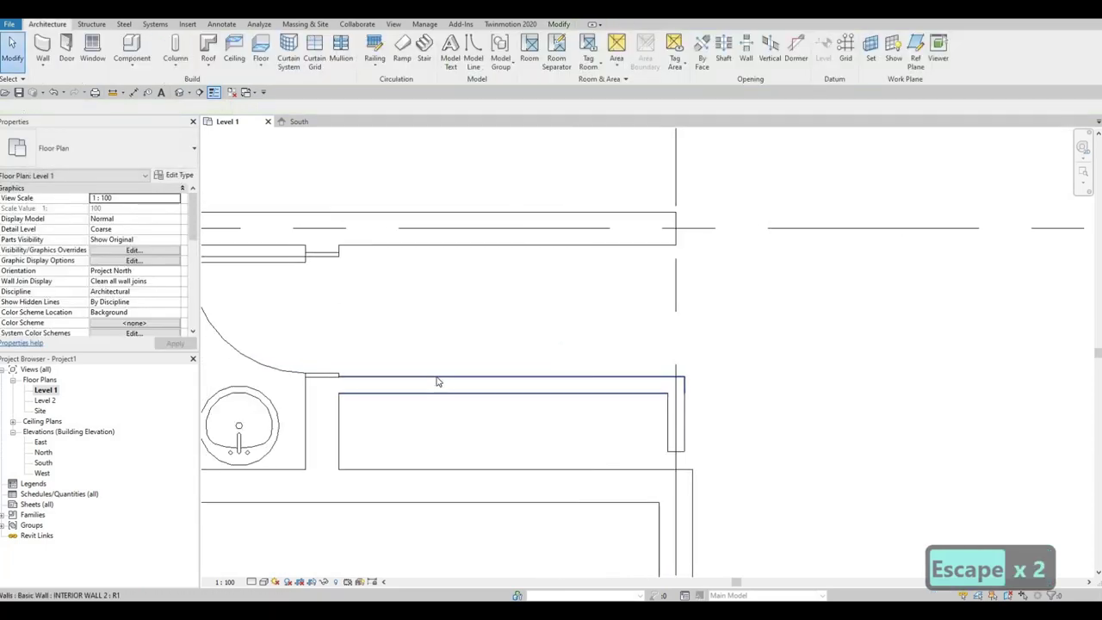
pyautogui.click(436, 377)
pyautogui.press('Down')
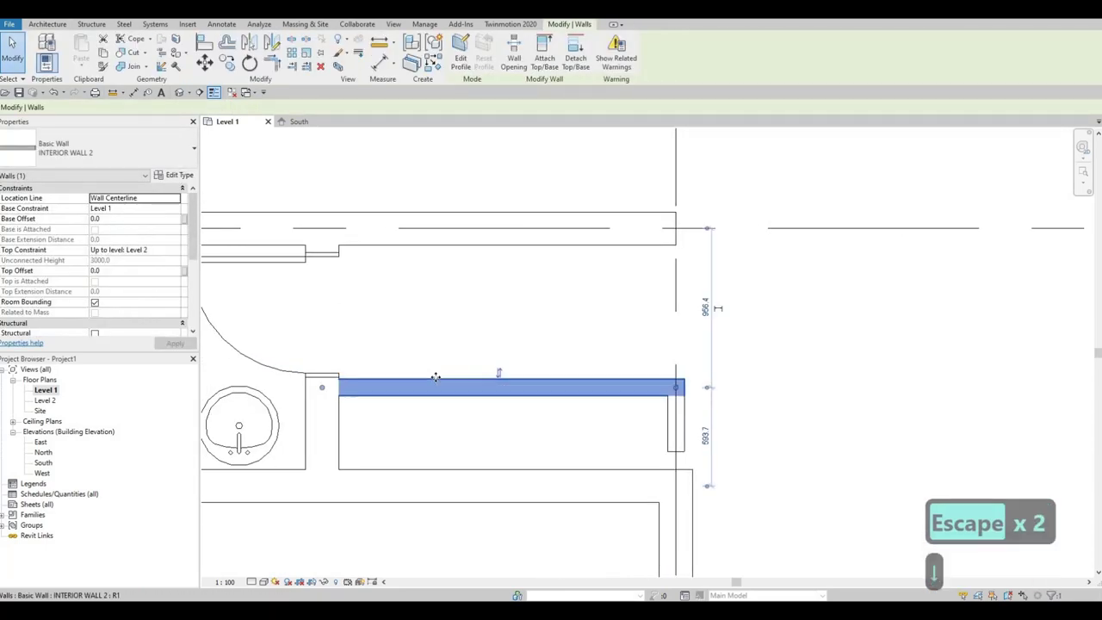
pyautogui.press('Escape')
pyautogui.press('Escape')
# Step: Align the short vertical interior wall's right face with the right face of the exterior wall below it
pyautogui.scroll(2, 663, 444)
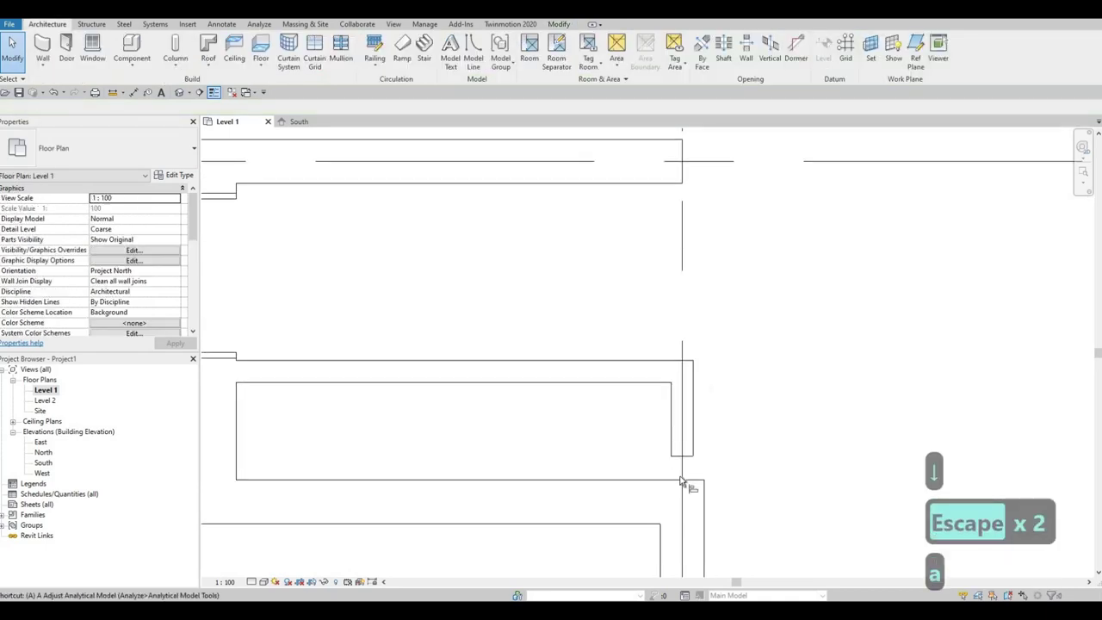
pyautogui.press('a')
pyautogui.press('l')
pyautogui.click(698, 445)
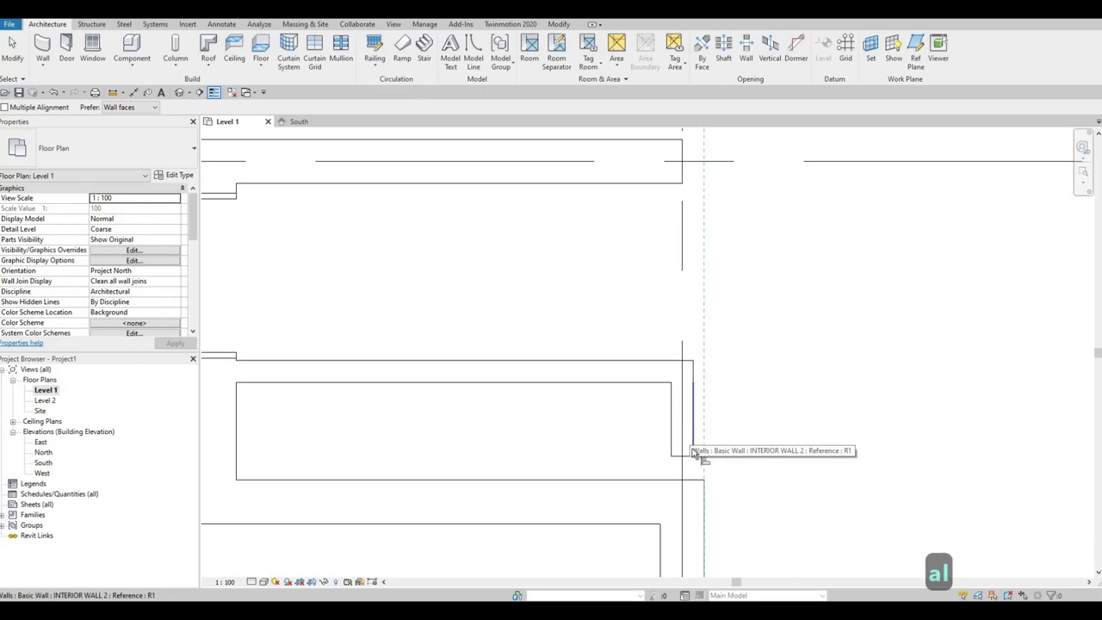
pyautogui.click(691, 431)
pyautogui.press('Escape')
pyautogui.press('Escape')
# Step: Finish aligning the short vertical interior wall with the exterior wall's right face and extend its lower end to meet the exterior wall
pyautogui.click(694, 454)
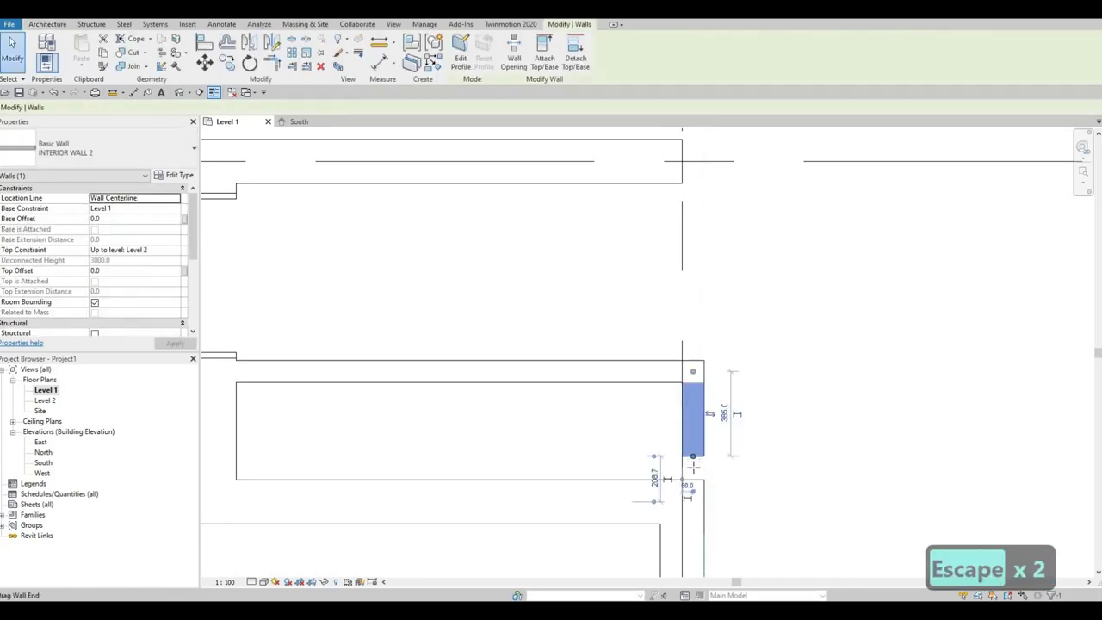
pyautogui.moveTo(694, 457); pyautogui.dragTo(694, 479)
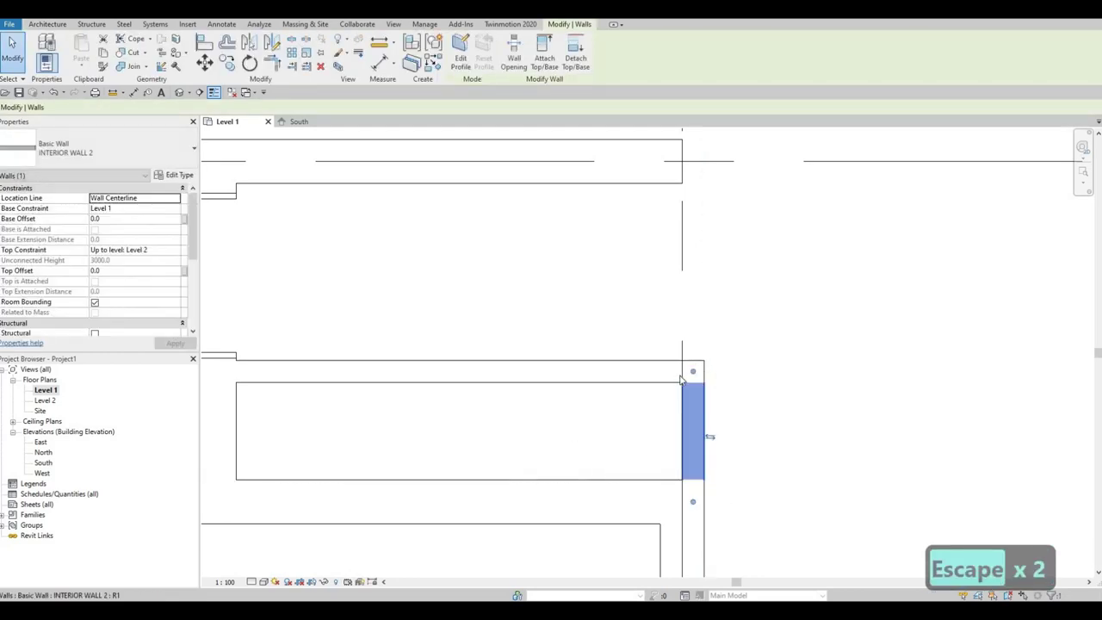
pyautogui.press('Escape')
pyautogui.scroll(-2, 603, 336)
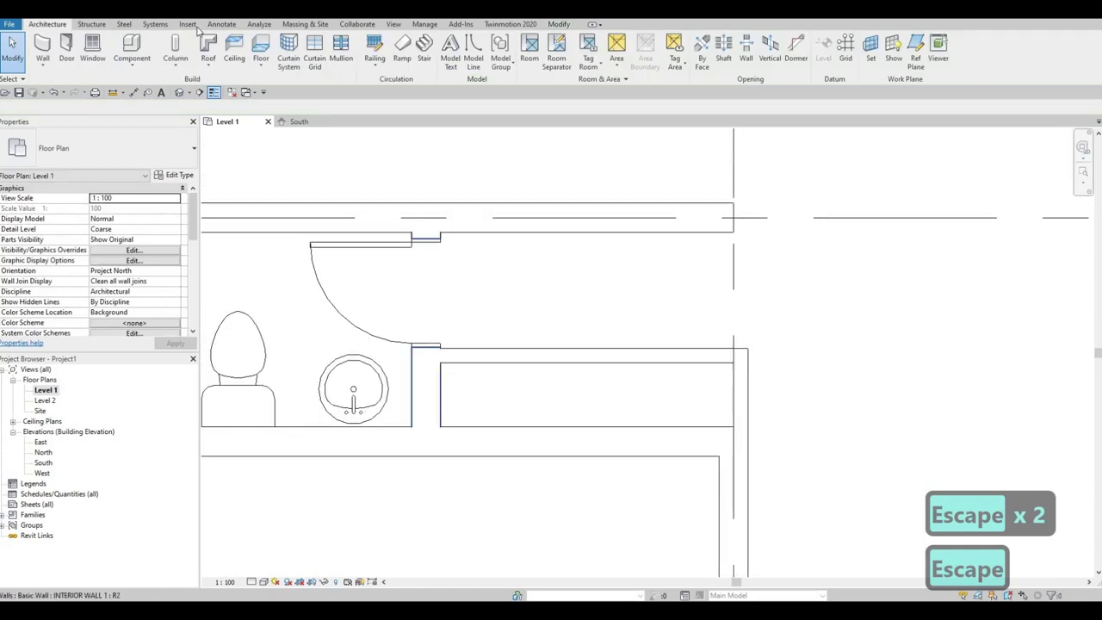
# Step: Load the M_Door-Interior-Double-Sliding-2_Panel-Wood family from the Residential door folder with all its sizes from 1200 x 2000mm to 1800 x 2100mm
pyautogui.scroll(-4, 468, 66)
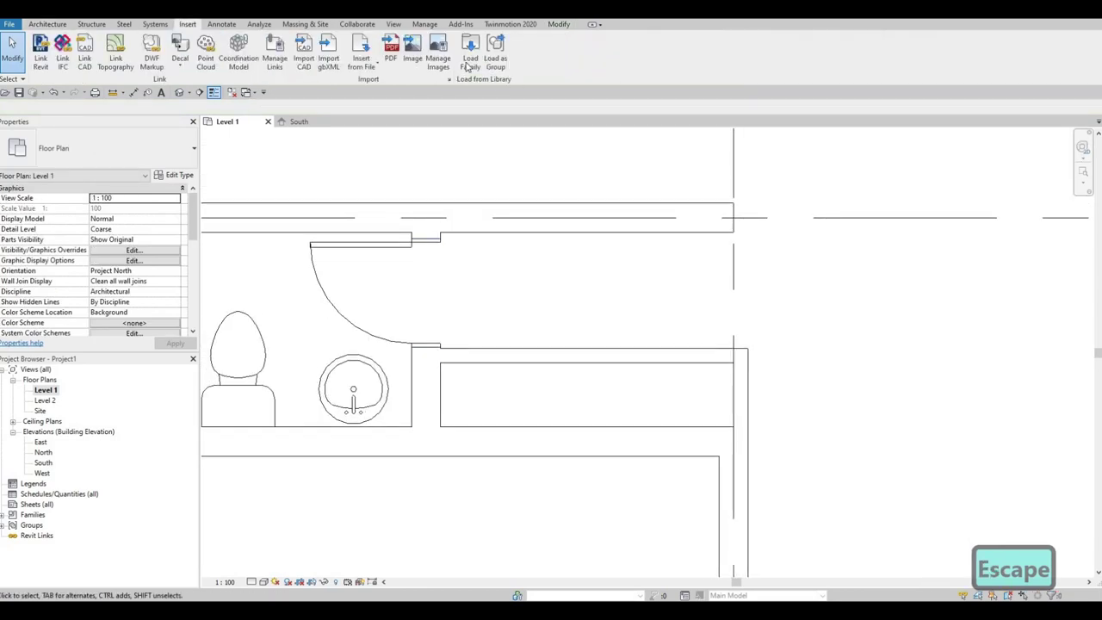
pyautogui.click(467, 57)
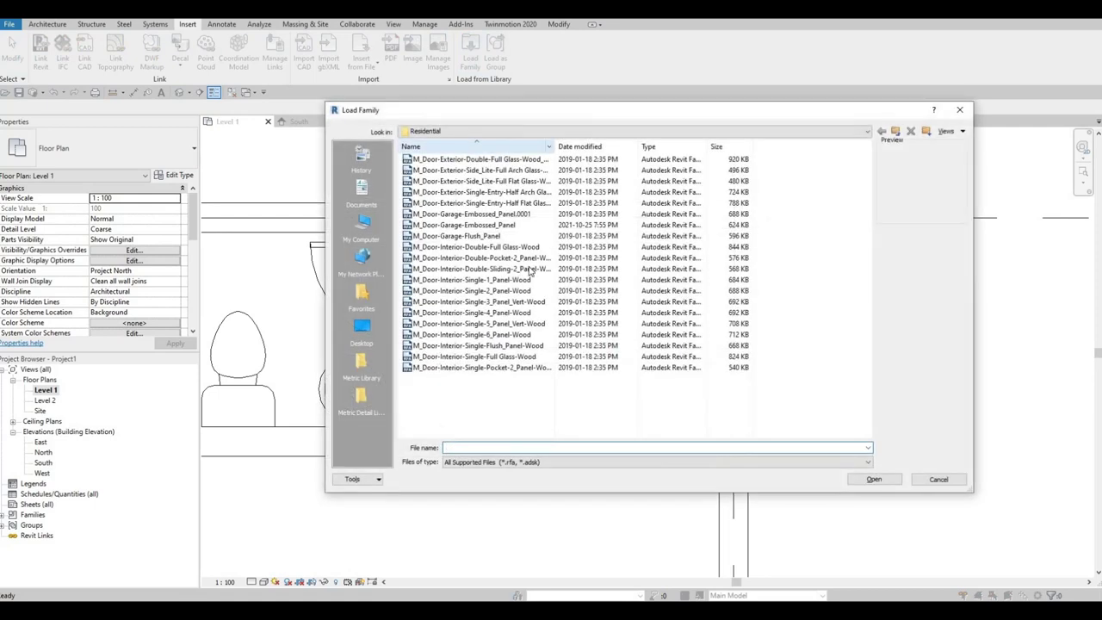
pyautogui.click(477, 270)
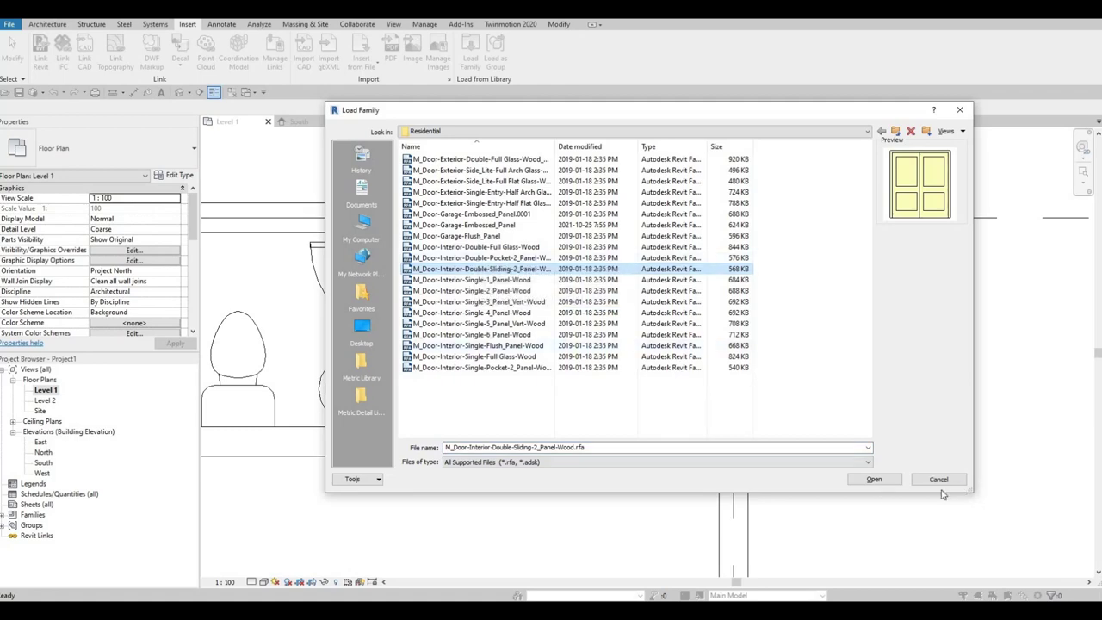
pyautogui.click(874, 479)
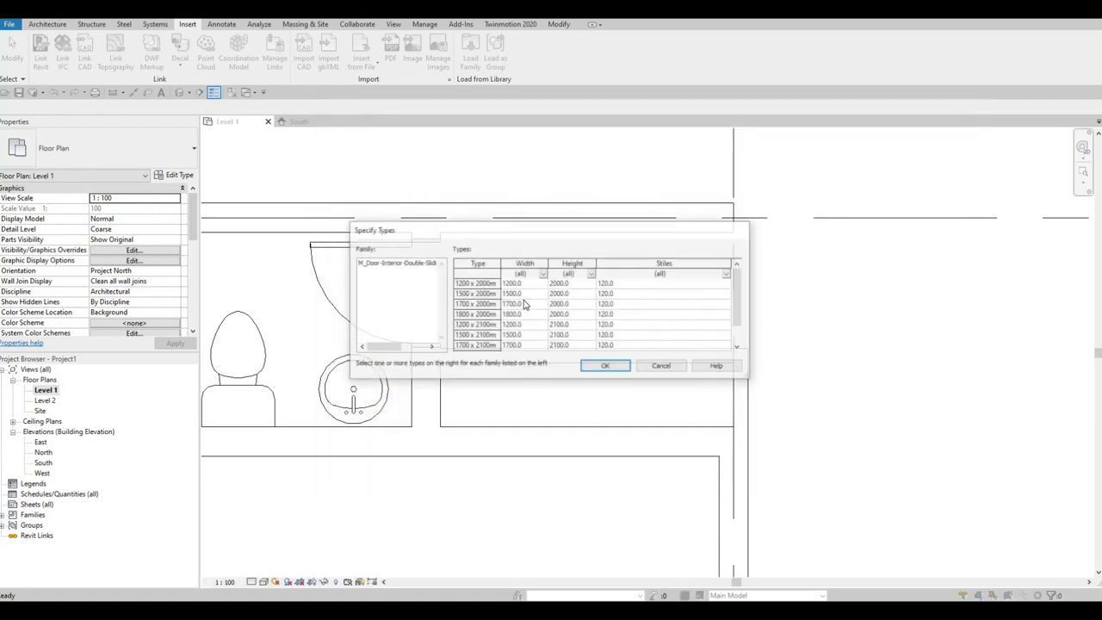
pyautogui.scroll(-1, 489, 323)
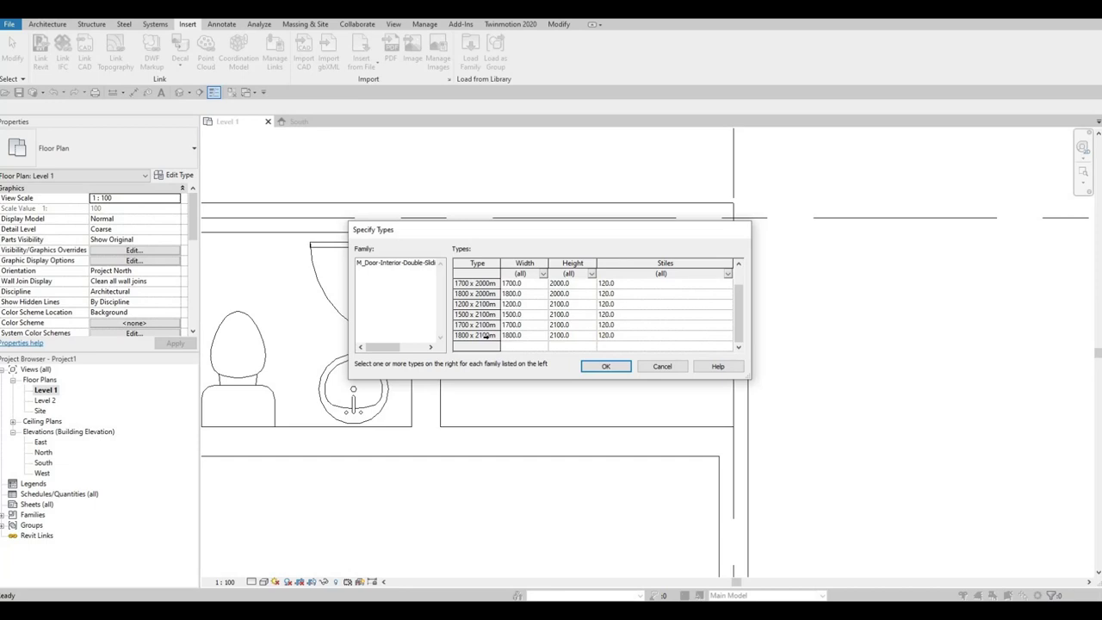
pyautogui.keyDown('shift'); pyautogui.click(487, 335); pyautogui.keyUp('shift')
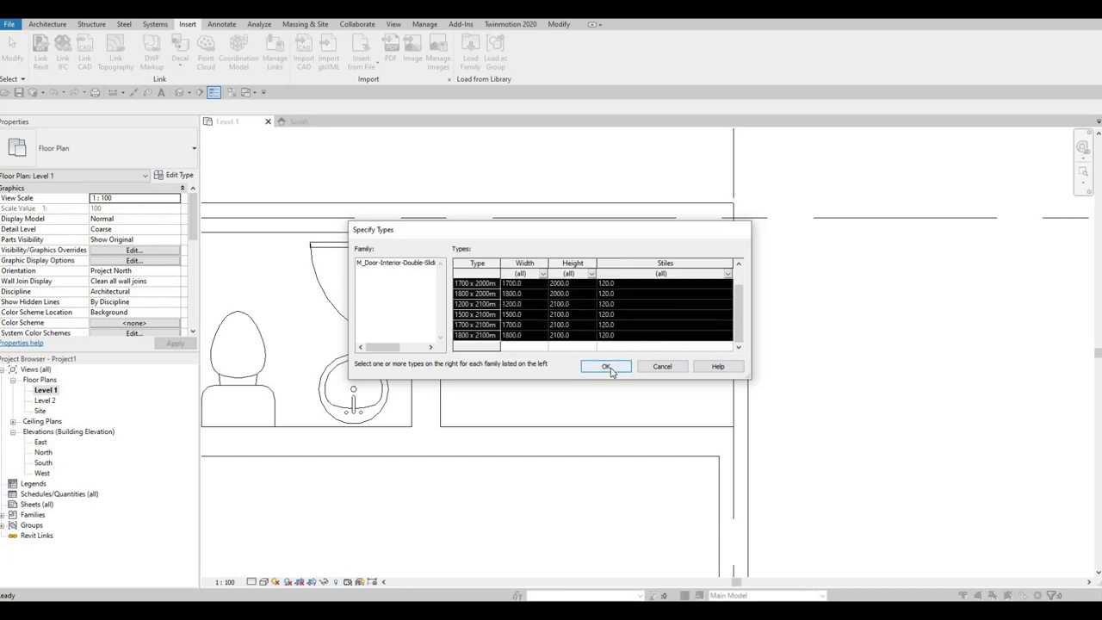
pyautogui.click(607, 367)
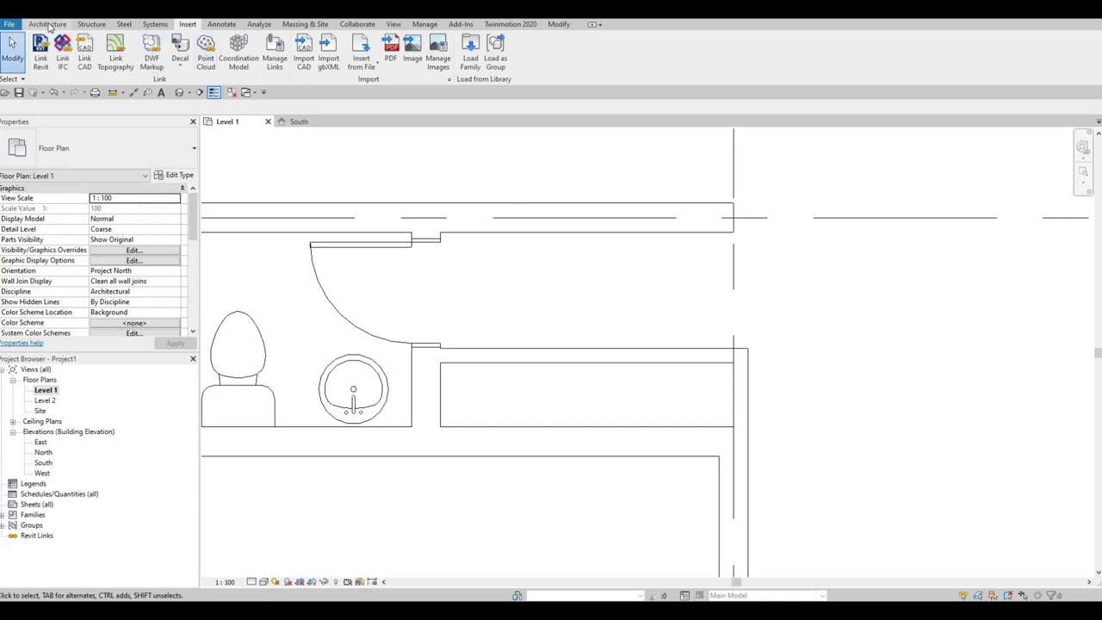
# Step: Place a 1200 x 2000mm double sliding door midway along the horizontal INTERIOR WALL 2 beside the bathroom
pyautogui.scroll(4, 74, 42)
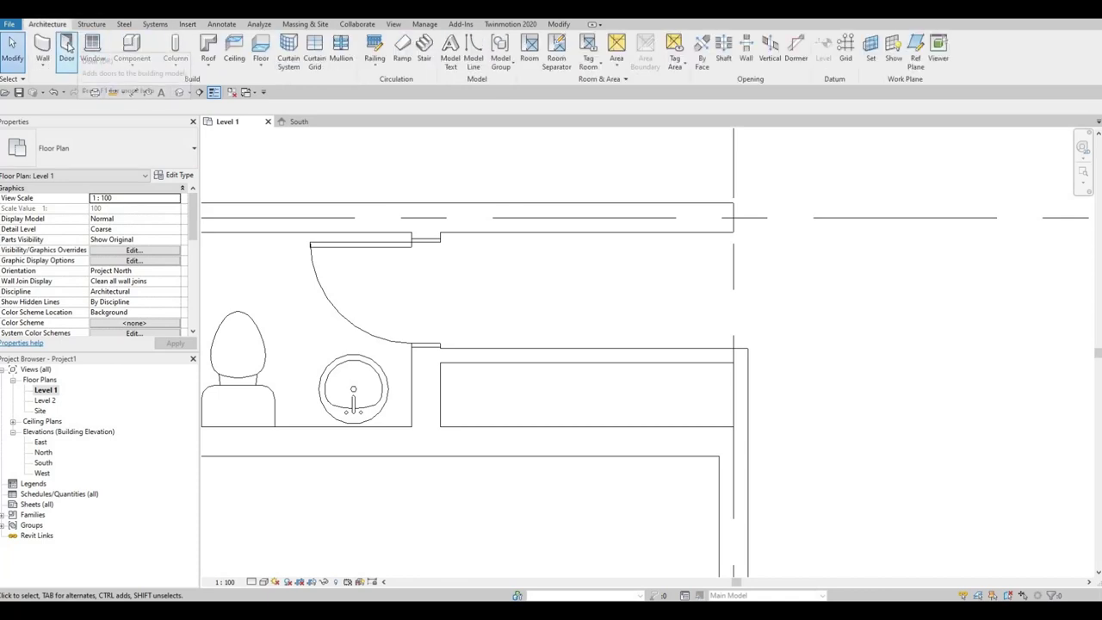
pyautogui.click(73, 55)
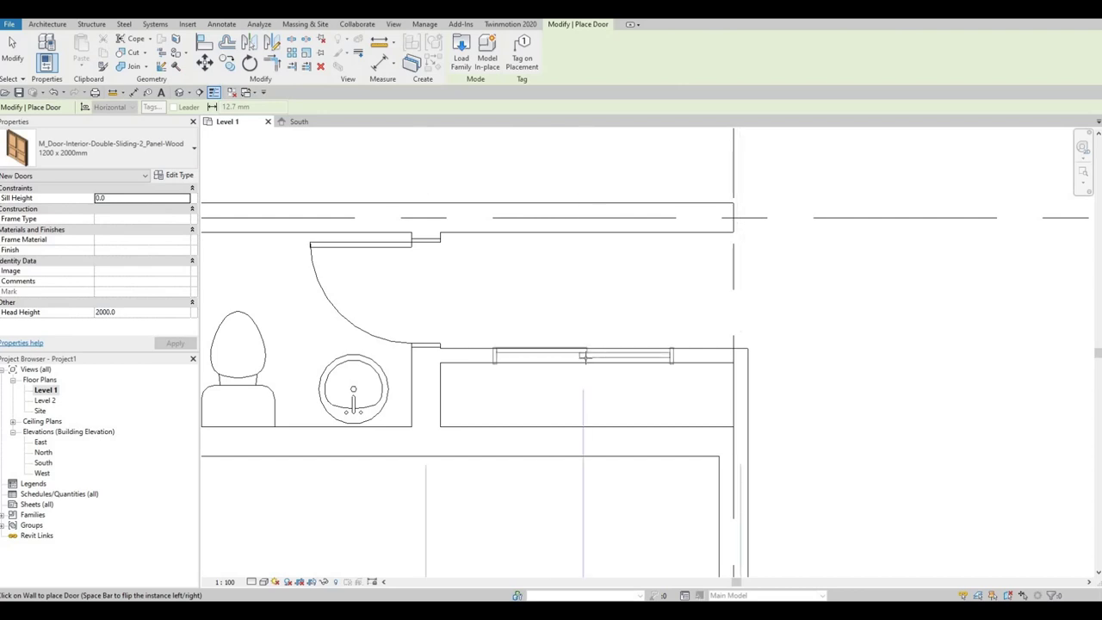
pyautogui.click(579, 377)
pyautogui.press('Escape')
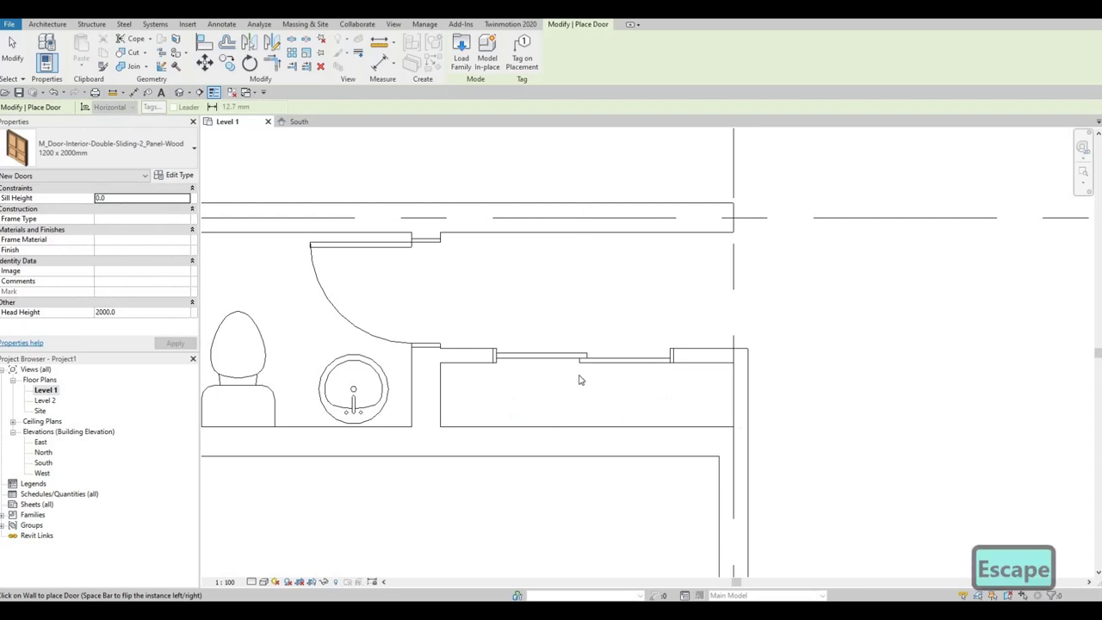
pyautogui.press('Escape')
# Step: Change the sliding closet door's type to 1700 x 2000mm
pyautogui.click(567, 362)
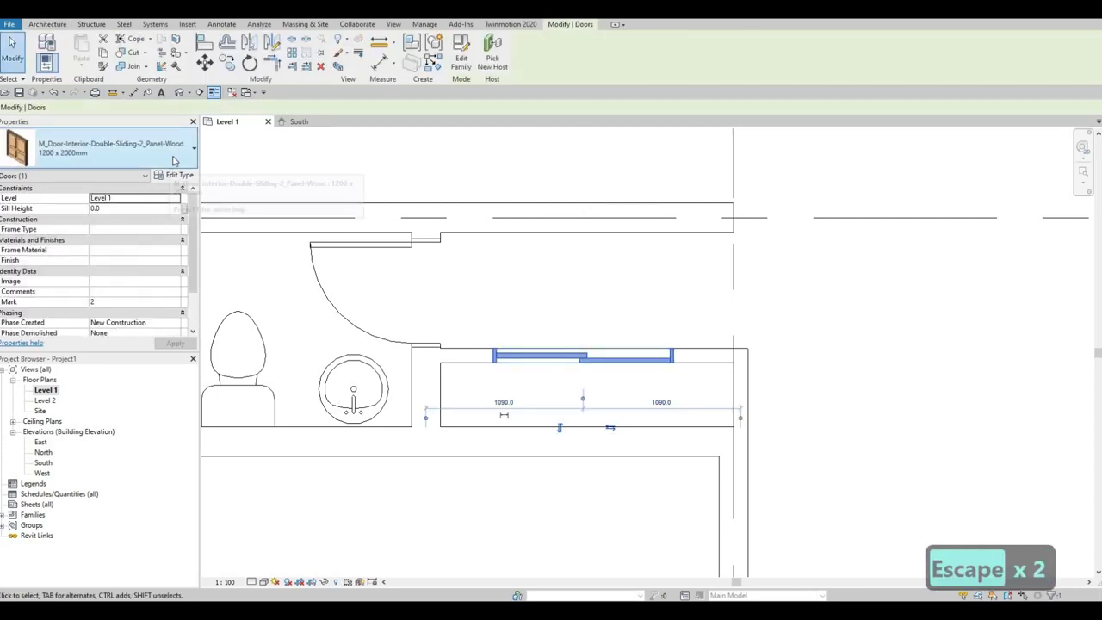
pyautogui.click(193, 150)
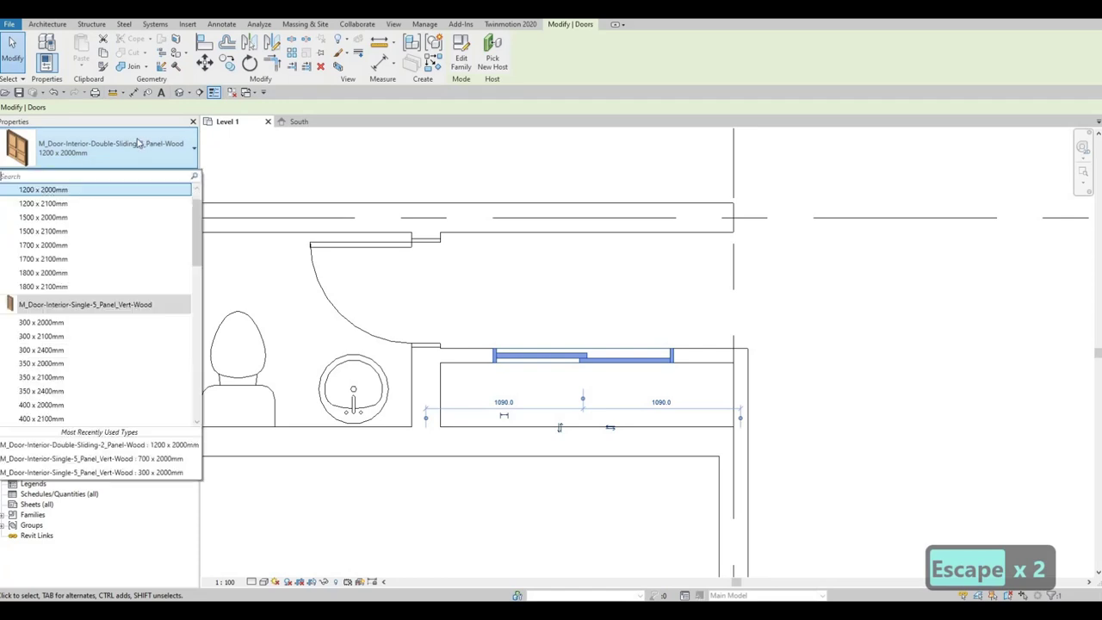
pyautogui.click(49, 245)
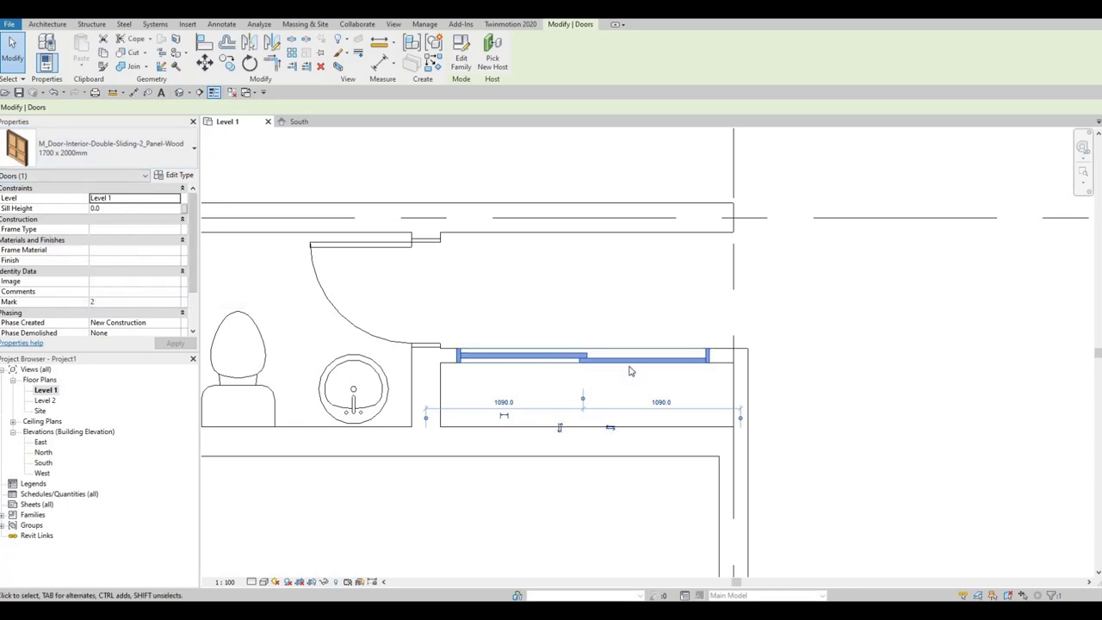
pyautogui.press('Escape')
pyautogui.press('Escape')
pyautogui.scroll(-3, 576, 405)
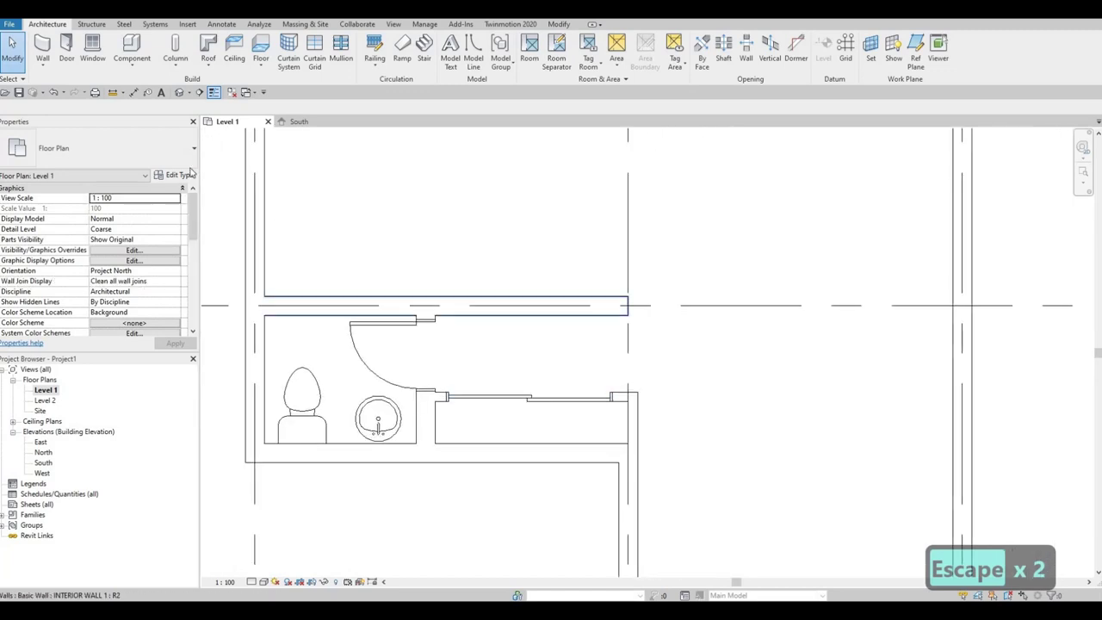
# Step: Draw a horizontal detail line in the <Demolished> line style across the closet, from the bathroom partition to the short vertical wall
pyautogui.click(222, 24)
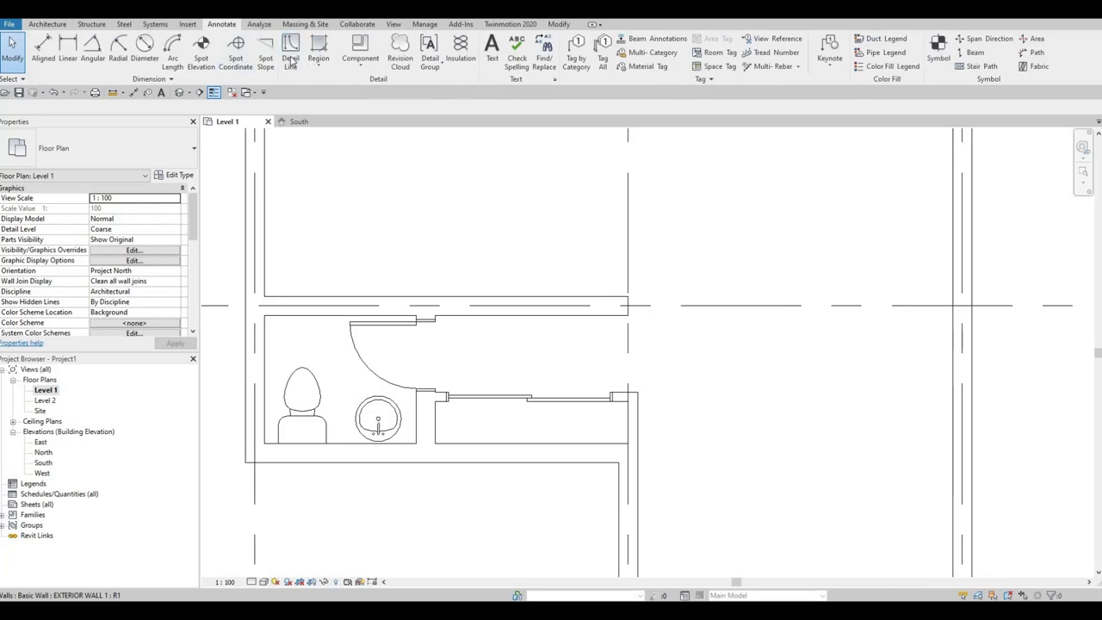
pyautogui.click(290, 54)
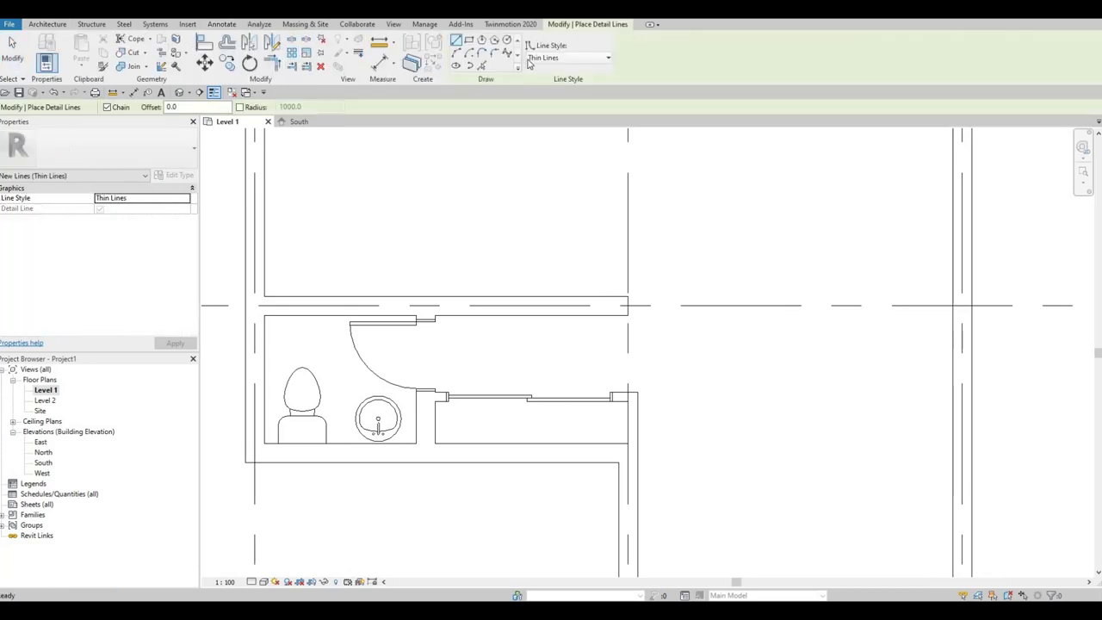
pyautogui.click(569, 58)
pyautogui.click(539, 95)
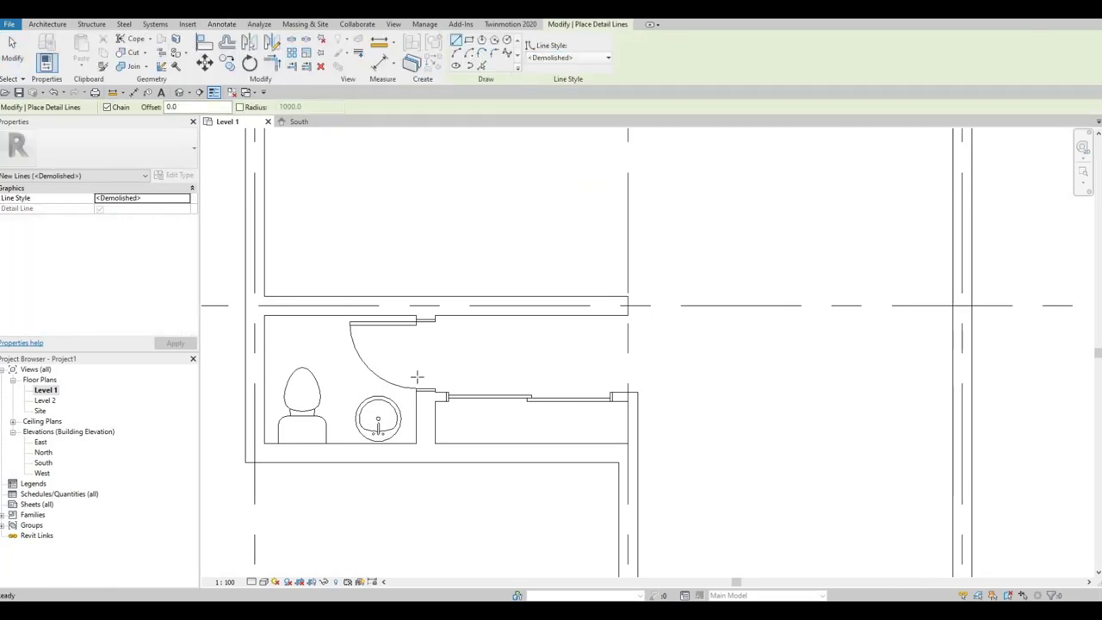
pyautogui.click(435, 420)
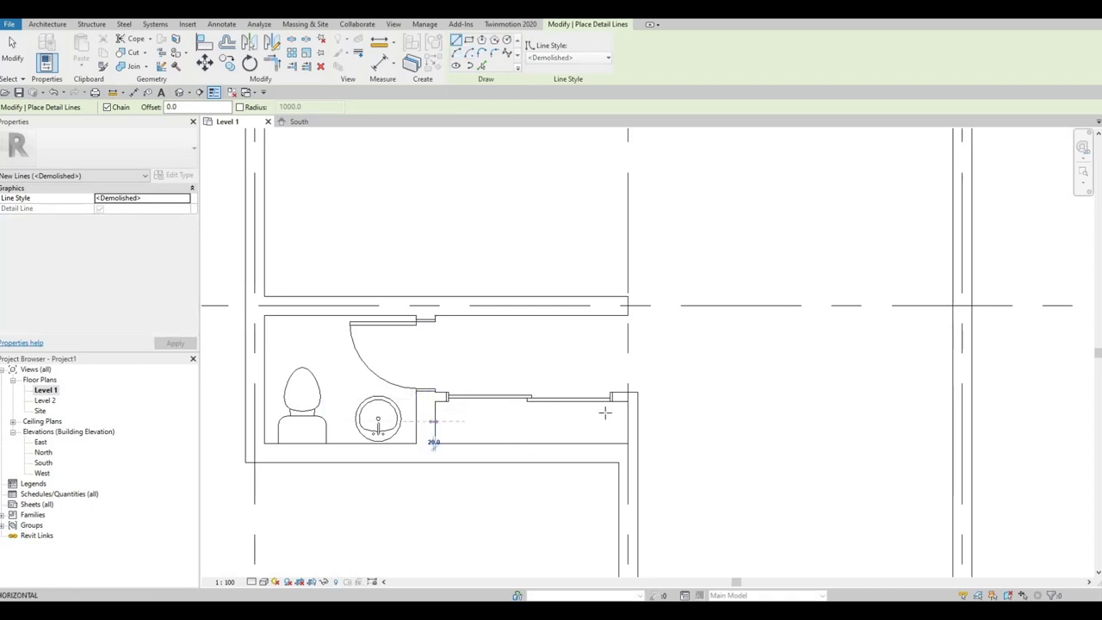
pyautogui.click(627, 419)
pyautogui.press('Escape')
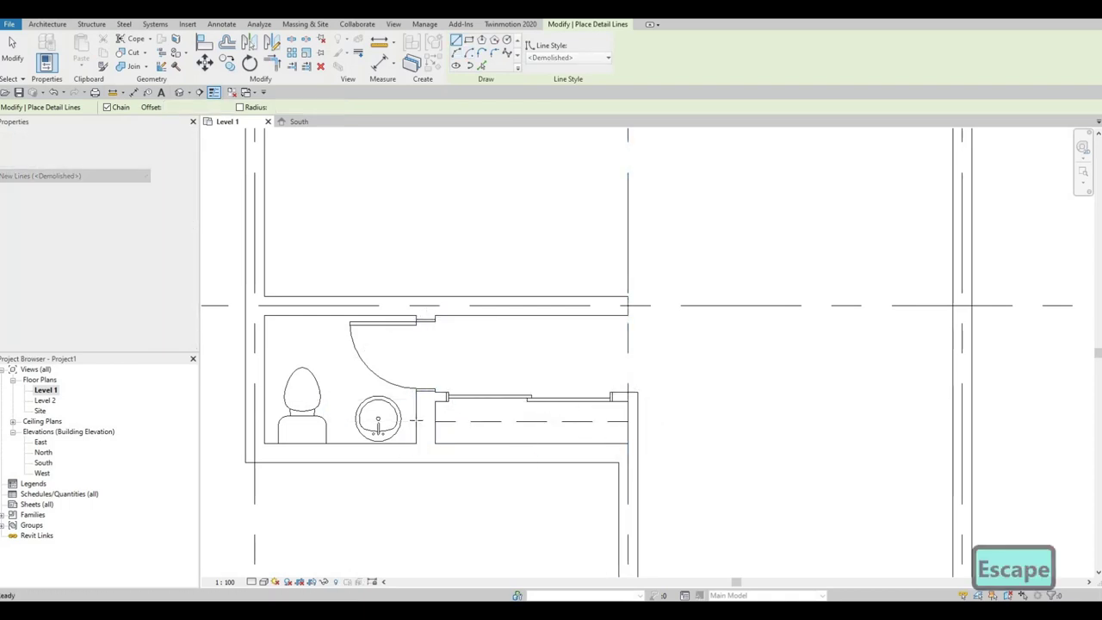
# Step: Draw a second <Demolished> detail line across the closet, parallel to the first and about 40 mm below it
pyautogui.scroll(1, 465, 422)
pyautogui.scroll(2, 424, 422)
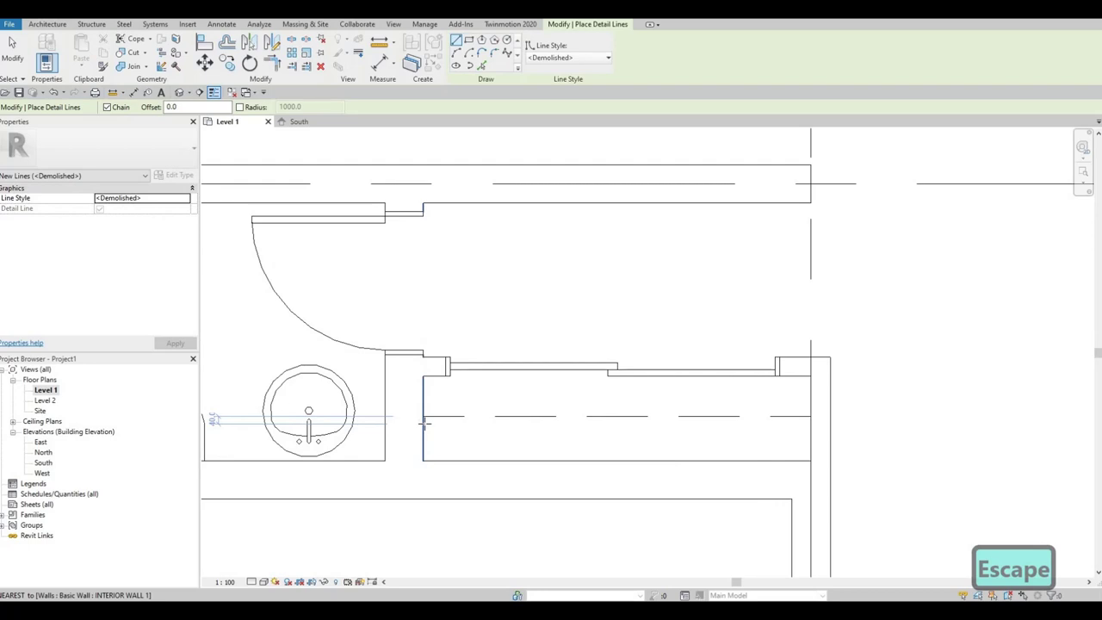
pyautogui.click(422, 422)
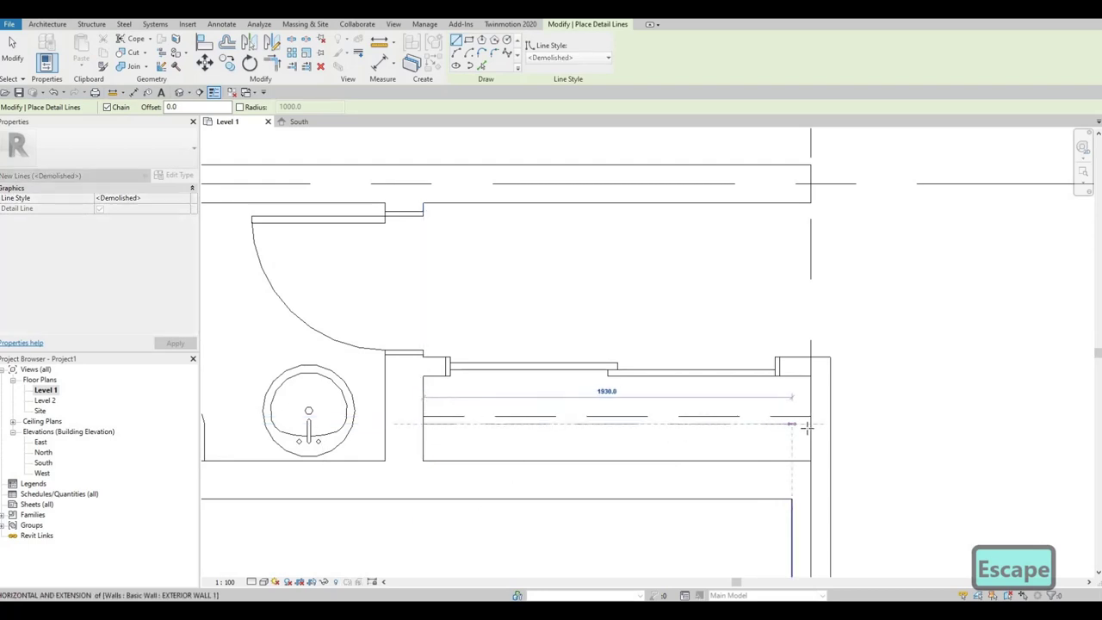
pyautogui.press('Escape')
pyautogui.press('Escape')
pyautogui.scroll(-2, 568, 339)
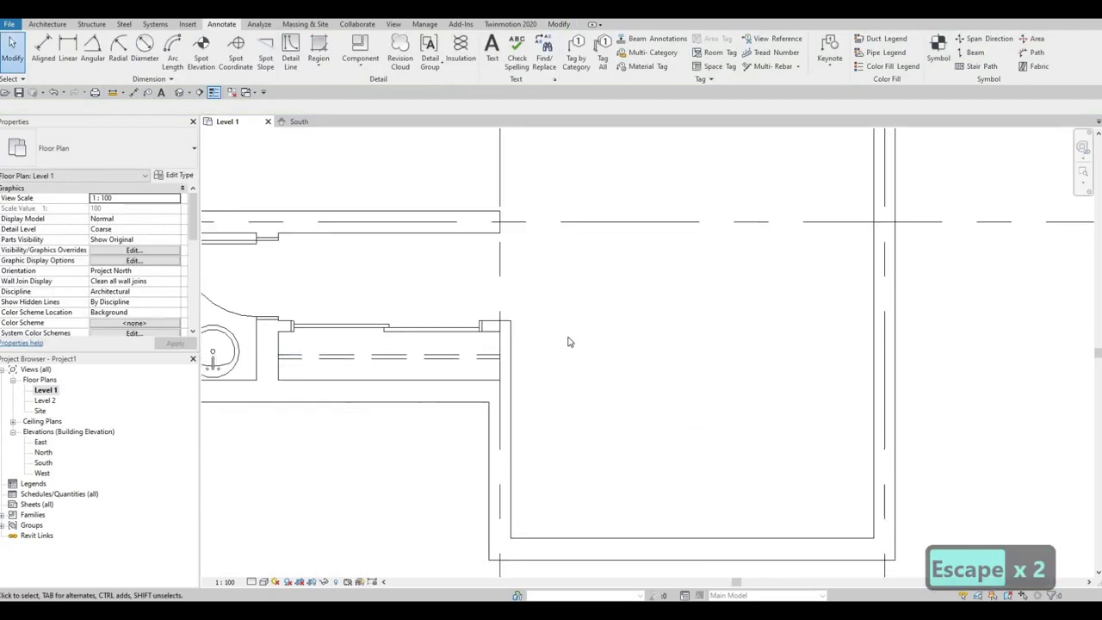
pyautogui.scroll(-3, 594, 401)
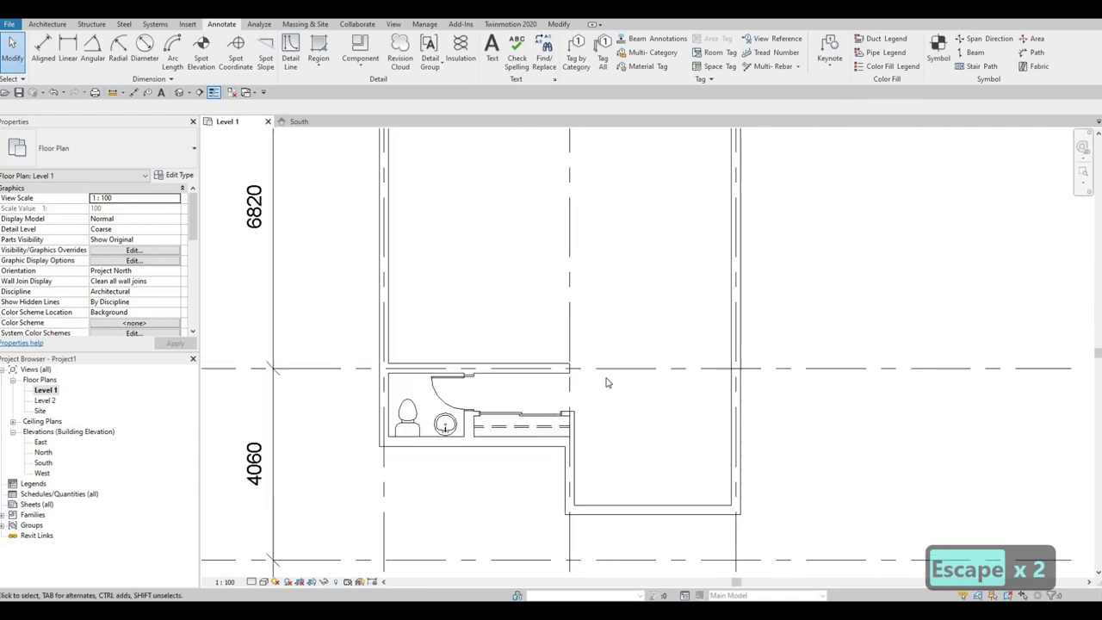
pyautogui.scroll(-2, 605, 389)
pyautogui.scroll(-2, 603, 394)
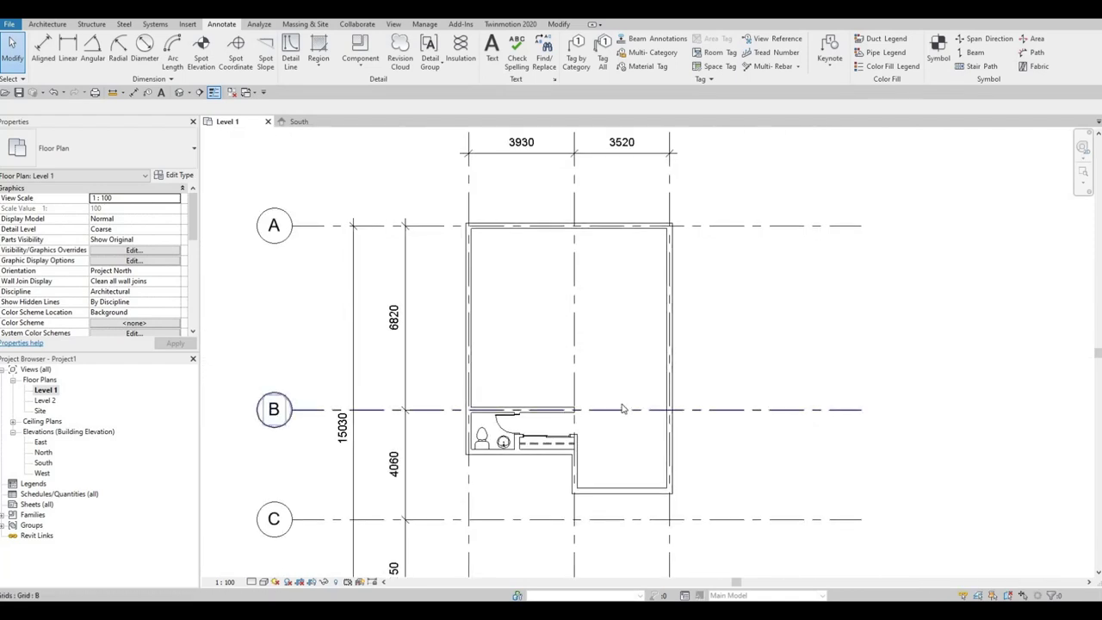
pyautogui.scroll(-3, 604, 389)
pyautogui.scroll(-2, 604, 387)
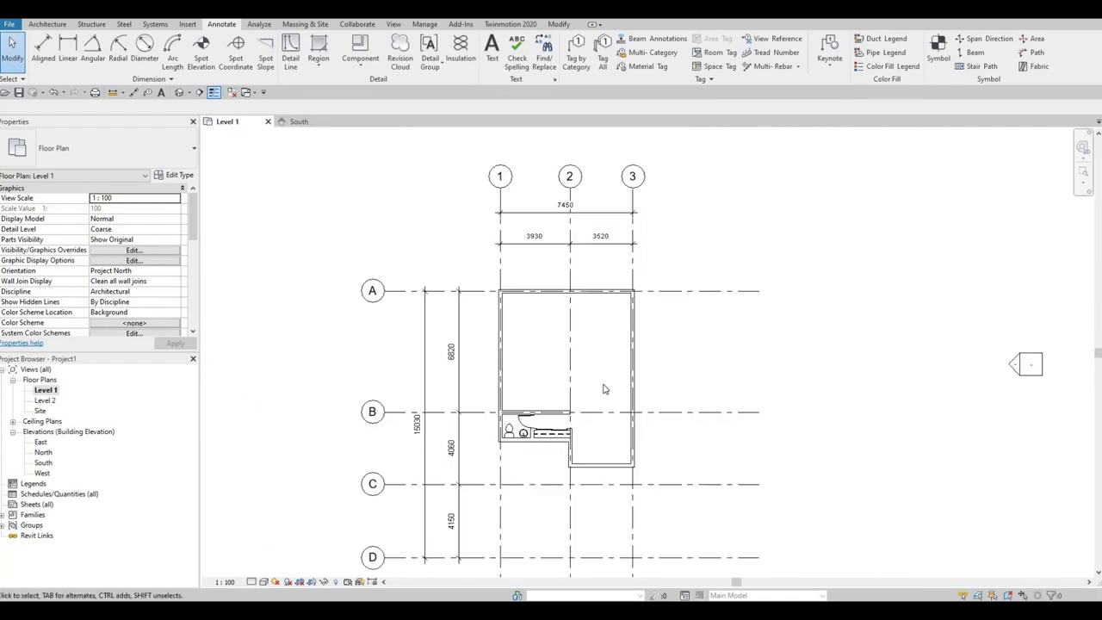